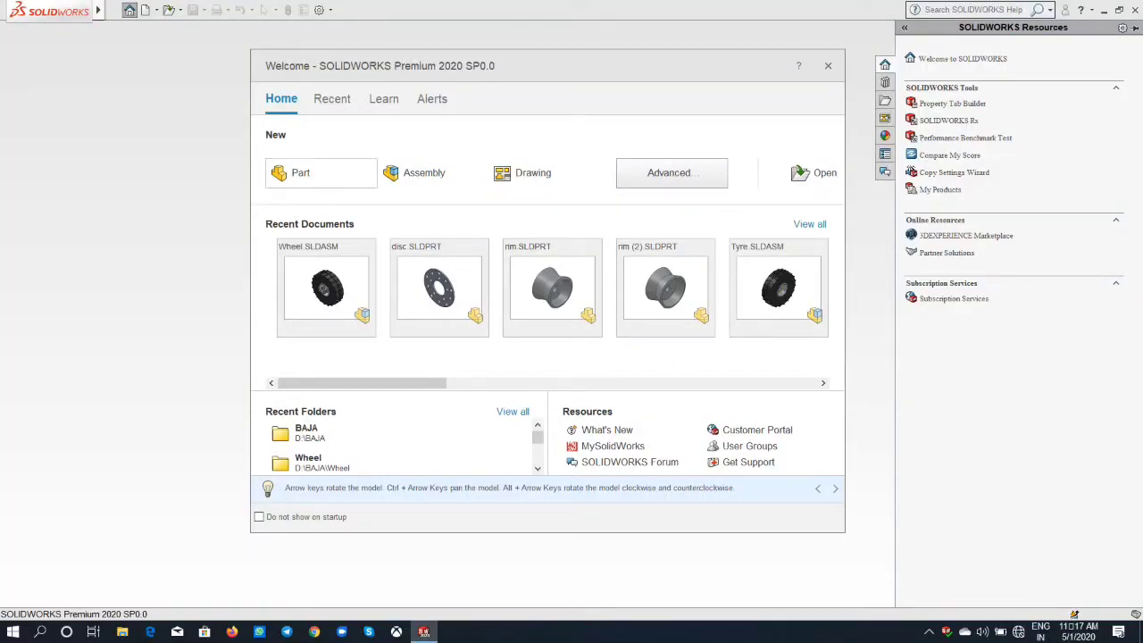
Create a new Part document, Part1, from the Welcome dialog
click(300, 172)
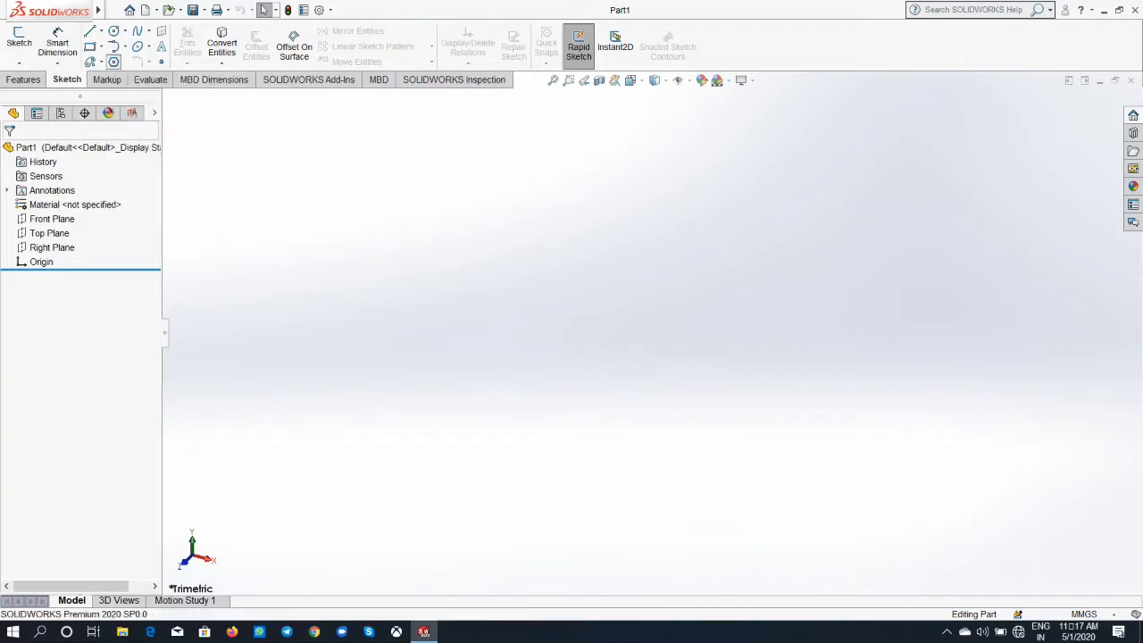
Start Sketch1 on the Front Plane, cancel the stray polygon tool, and view it Normal To
click(19, 40)
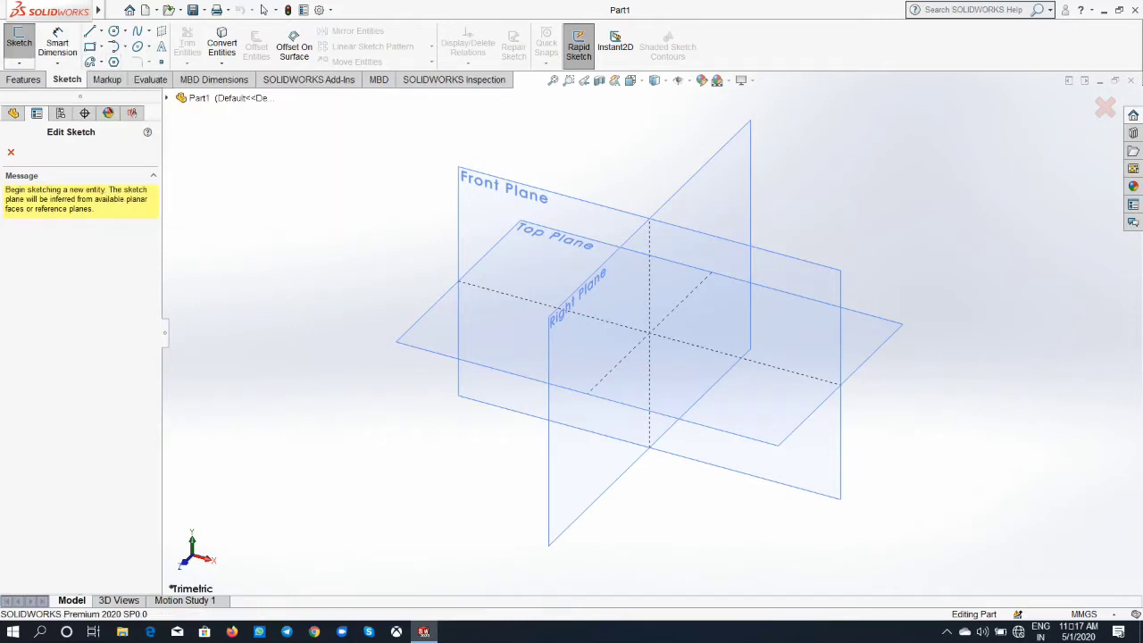
click(113, 61)
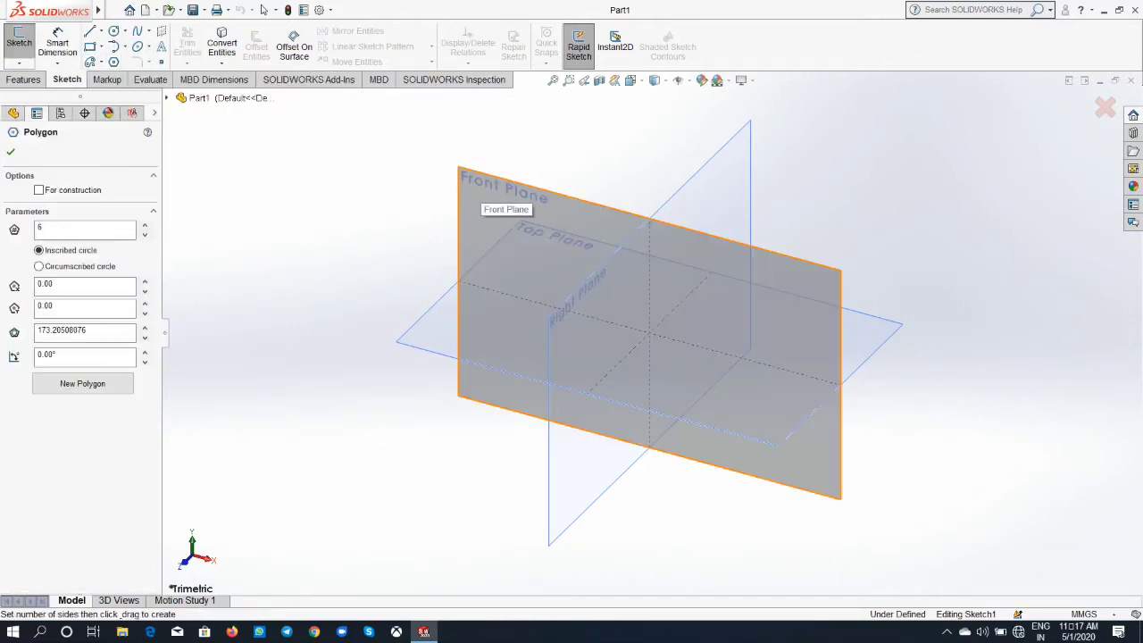
click(500, 201)
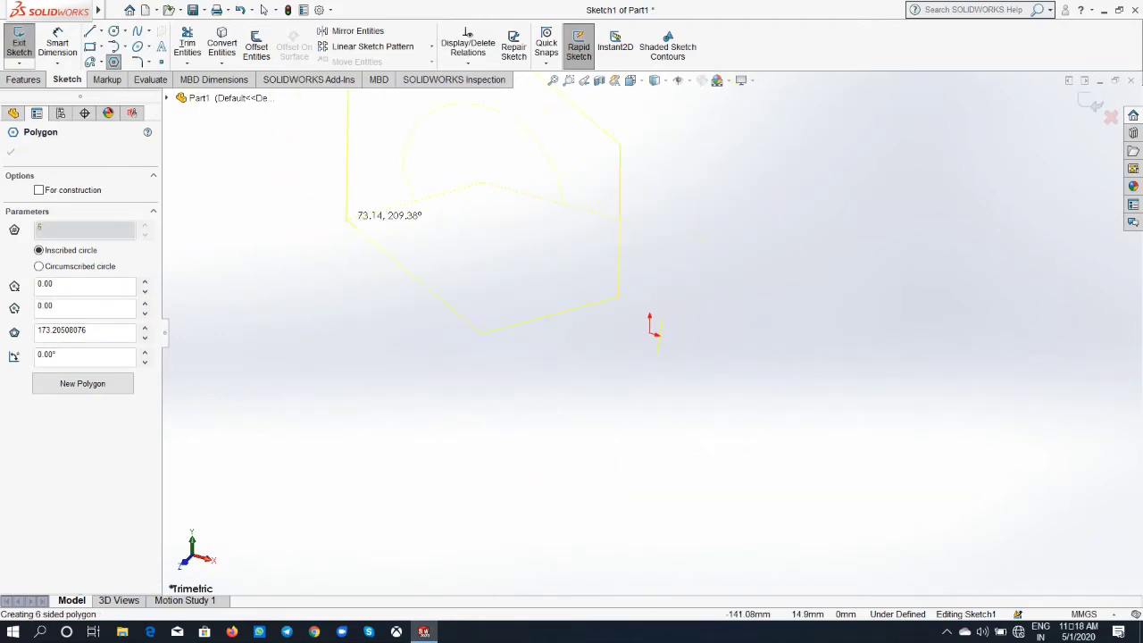
right_click(464, 251)
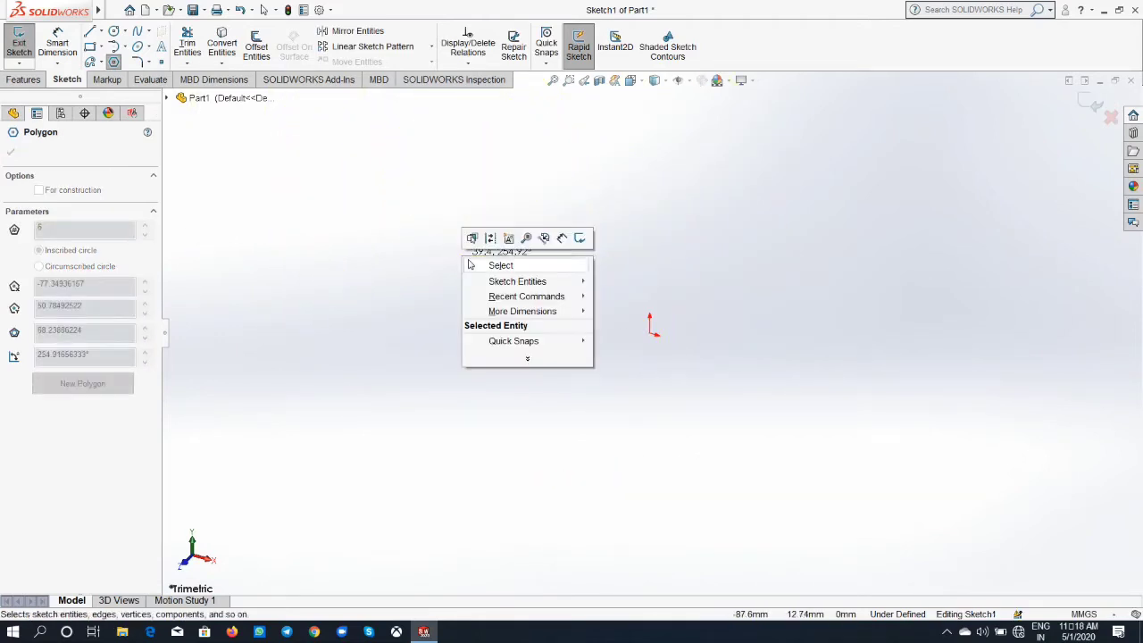
click(489, 264)
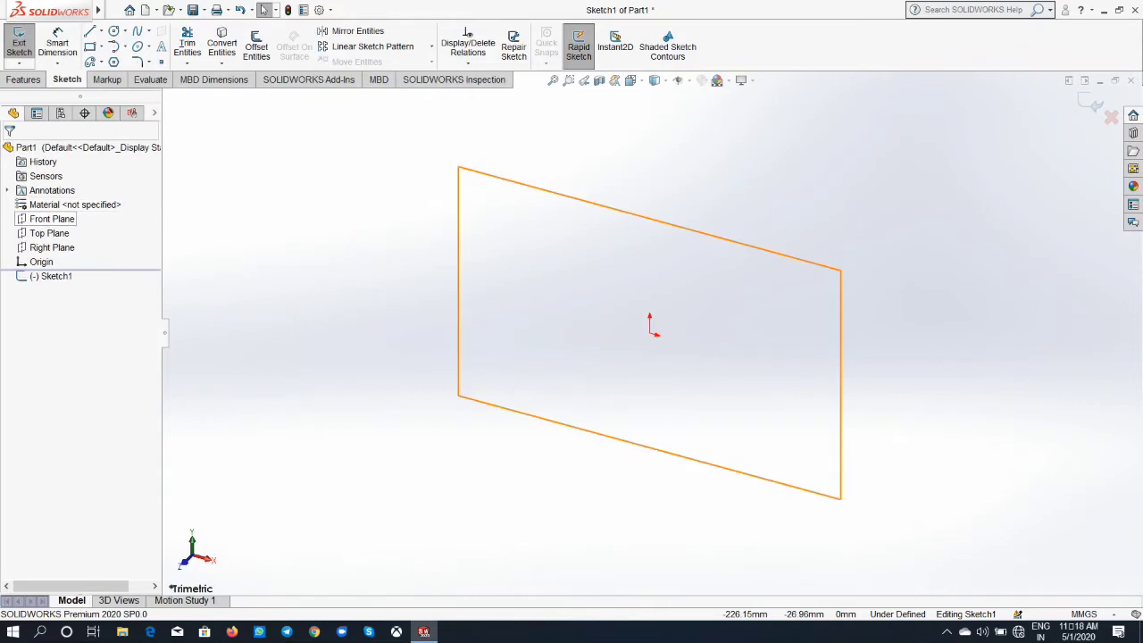
click(51, 219)
click(85, 207)
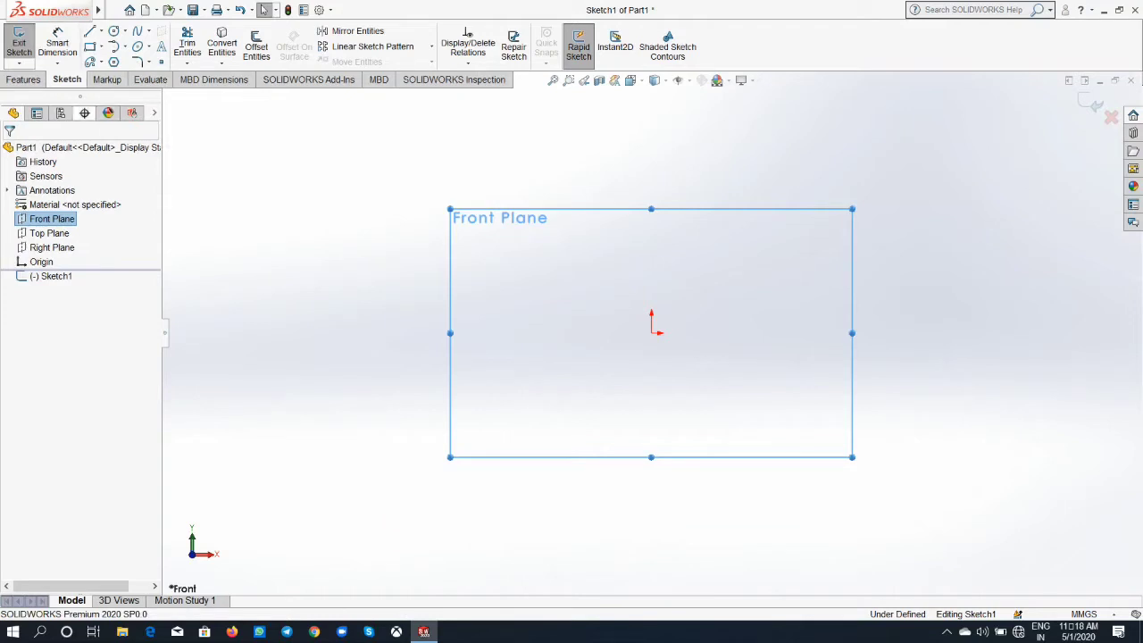
Activate the Polygon tool with 6 sides and inscribed-circle sizing
click(114, 61)
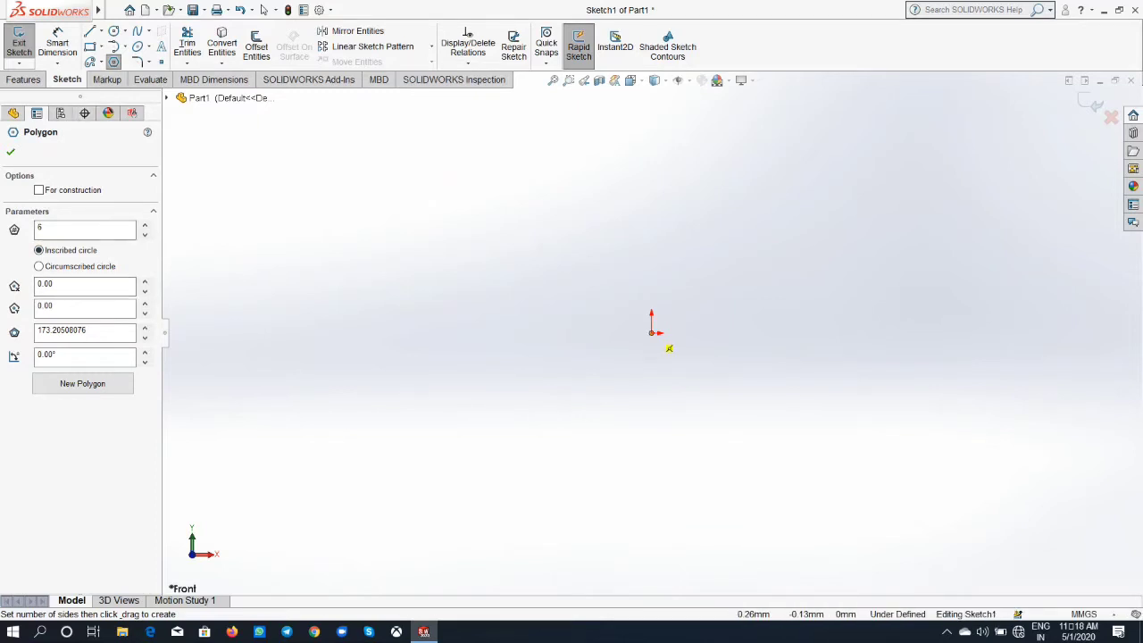
Draw a hexagon centred on the origin and dimension its upper-left edge to 70 mm
click(652, 332)
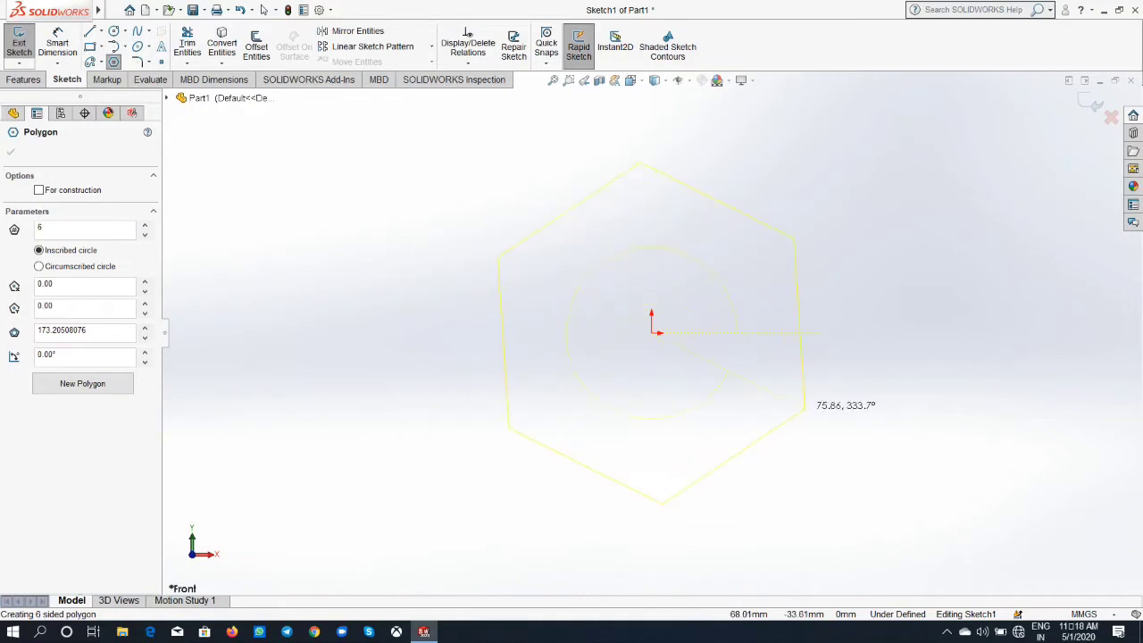
click(807, 410)
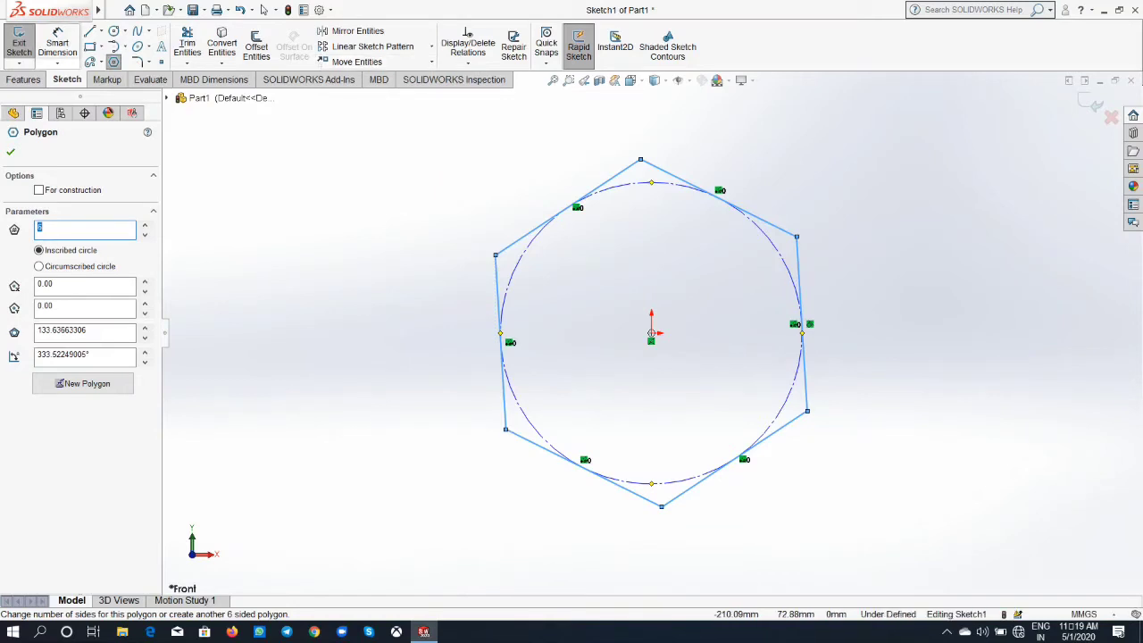
click(57, 40)
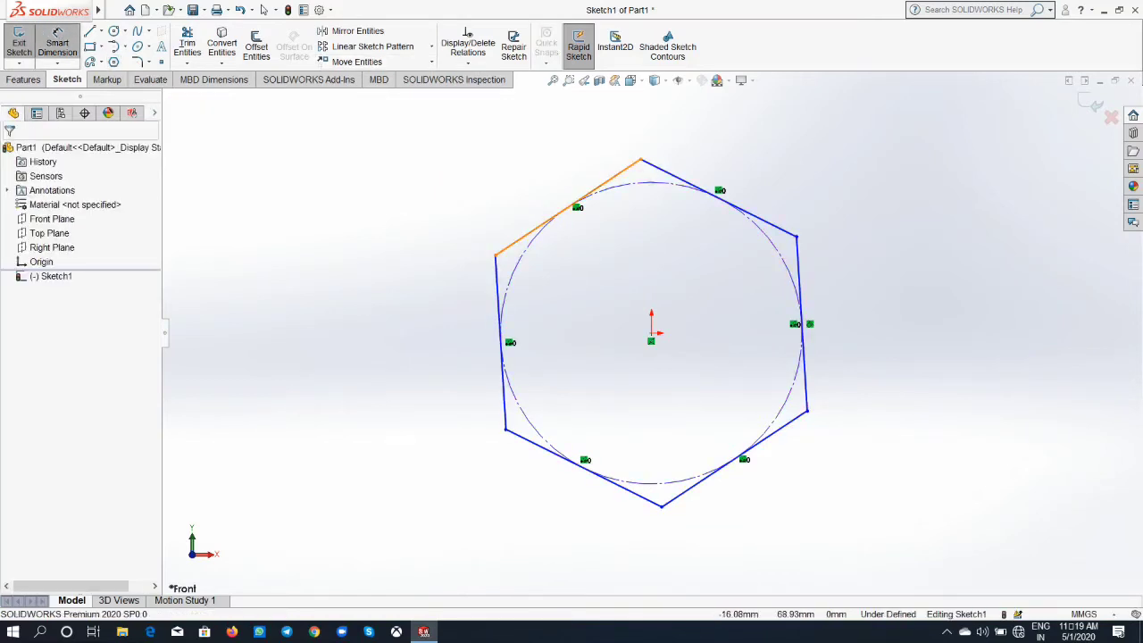
click(567, 208)
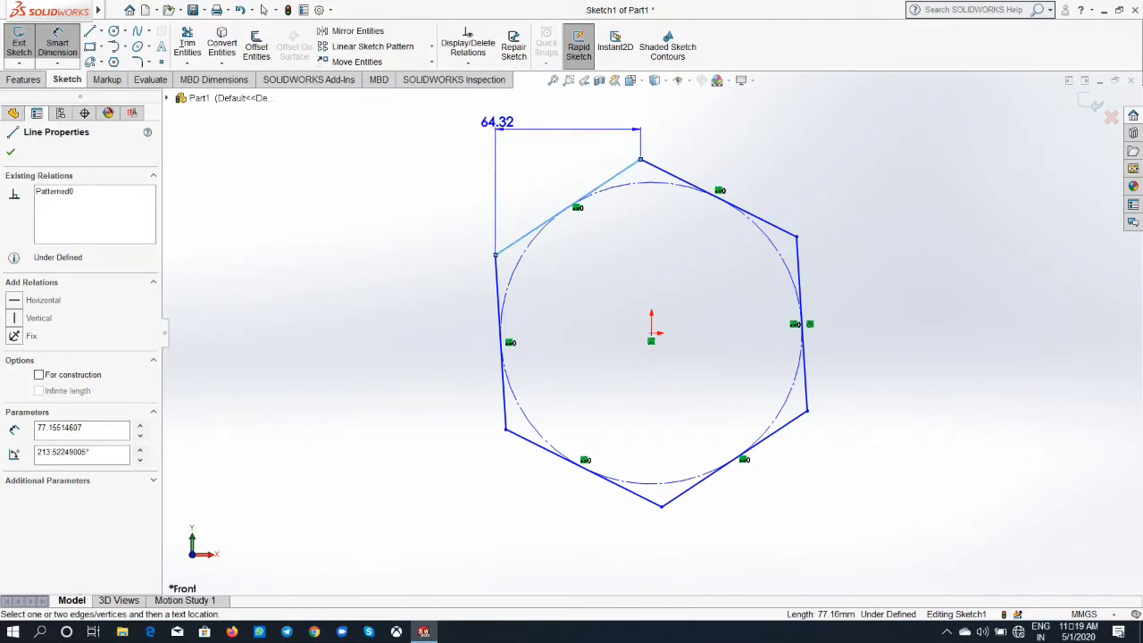
key(Escape)
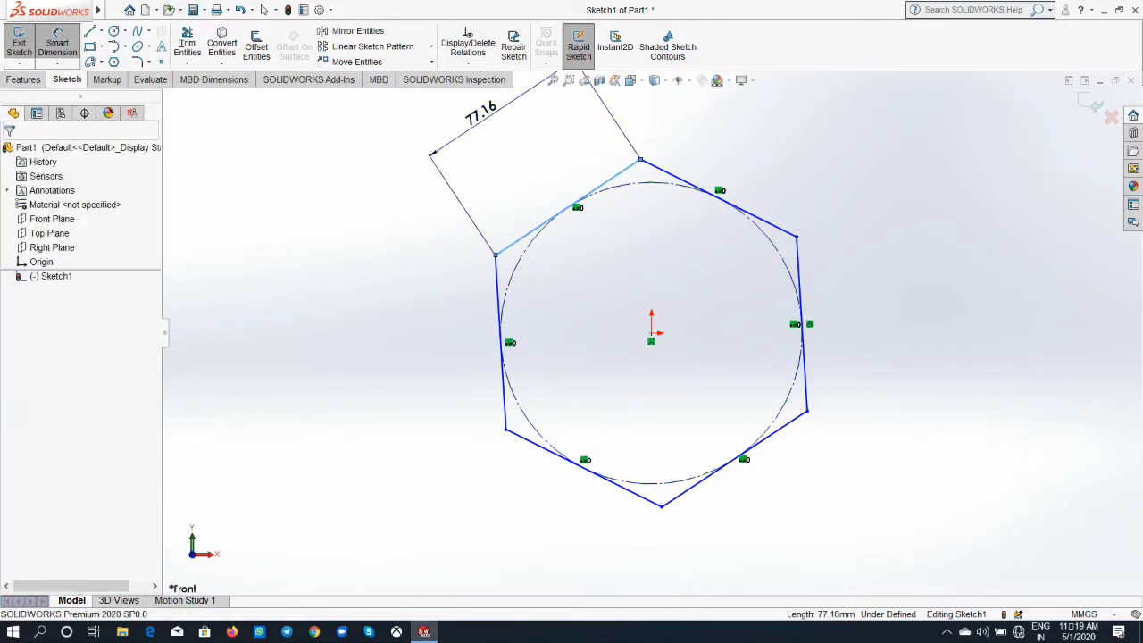
click(481, 114)
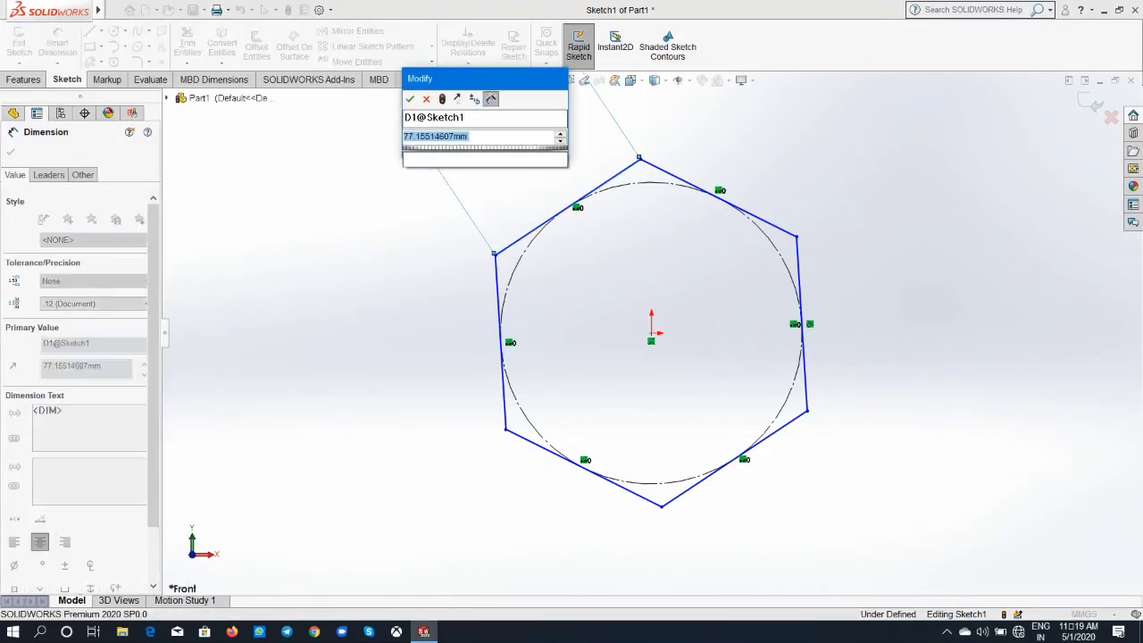
text(10)
key(BackSpace)
key(BackSpace)
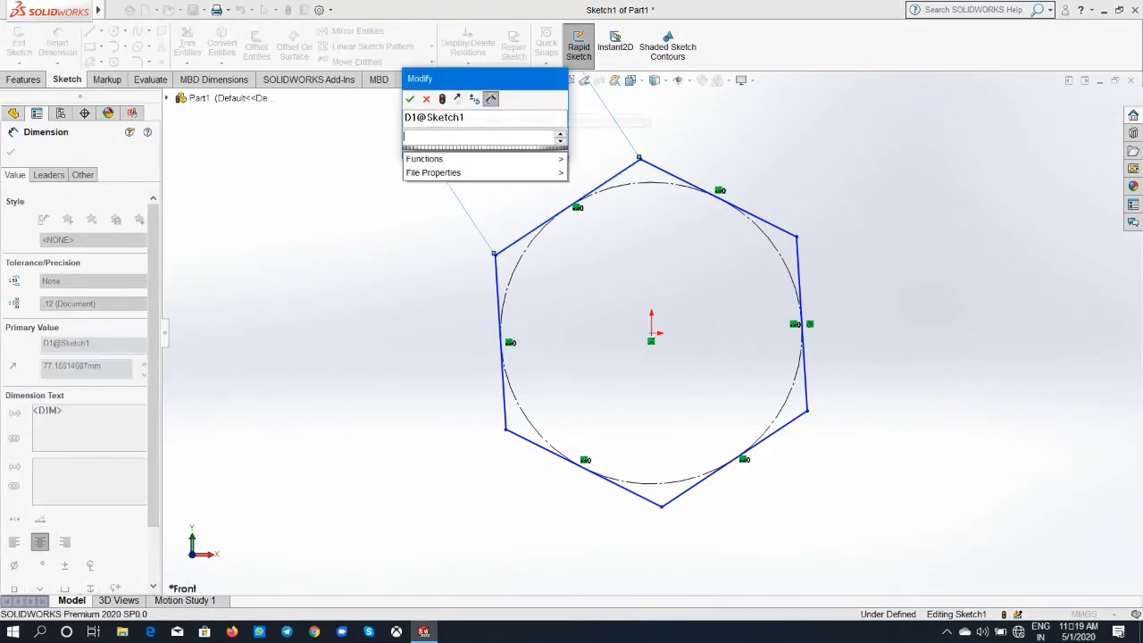
text(70)
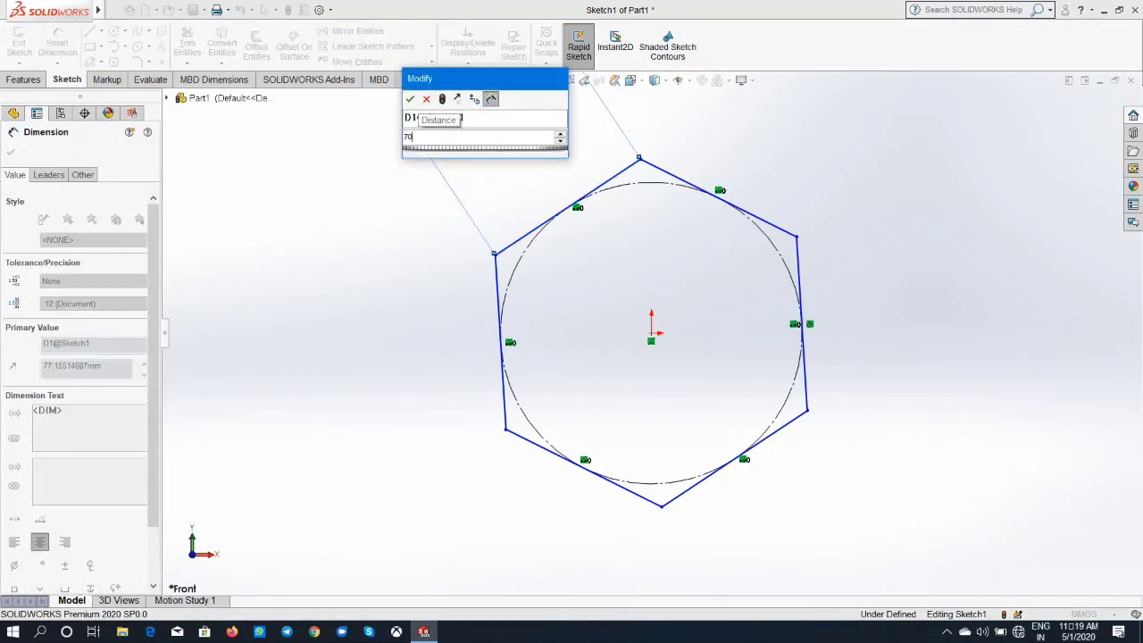
key(Return)
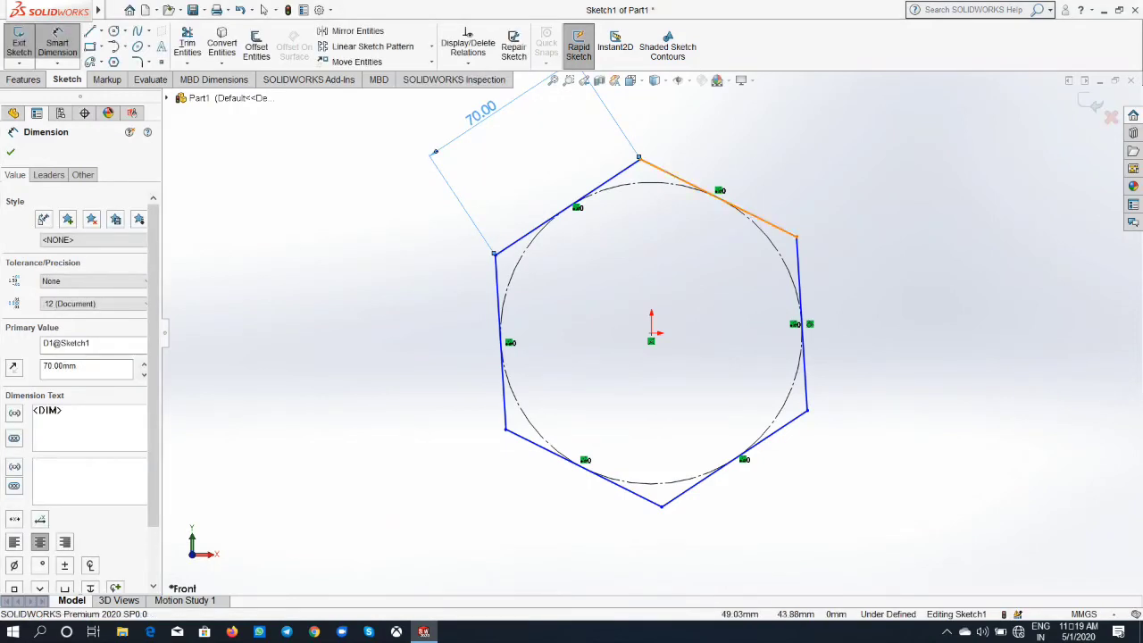
click(697, 187)
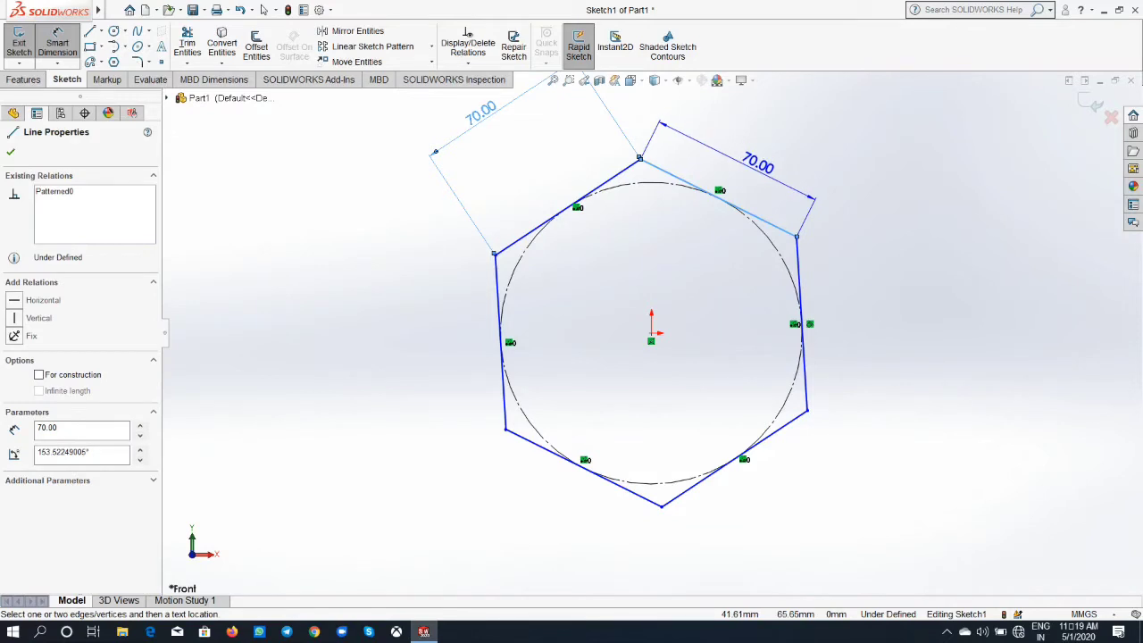
key(Escape)
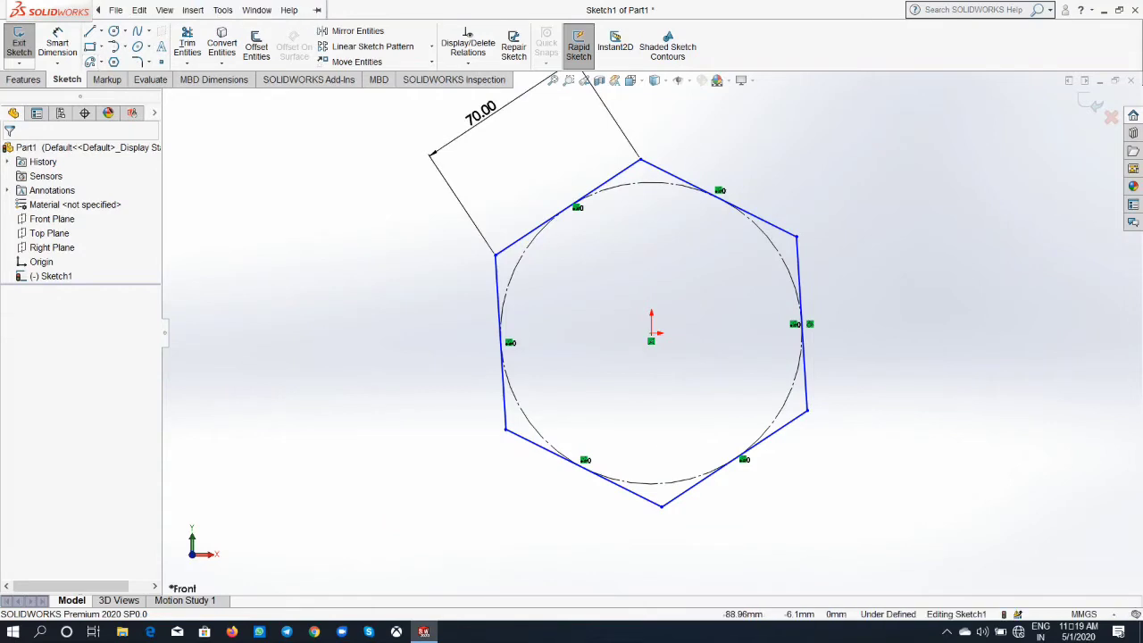
Box-select the hexagon, construction circle and 70 mm dimension and delete them
scroll(651, 332, up, 3)
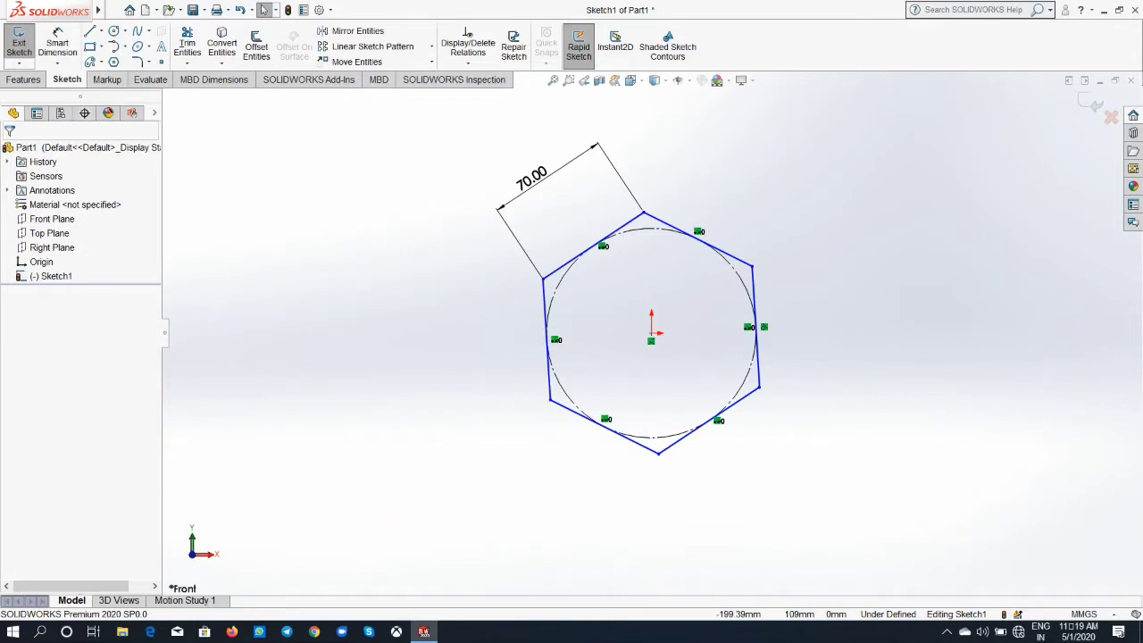
drag(869, 503, 429, 81)
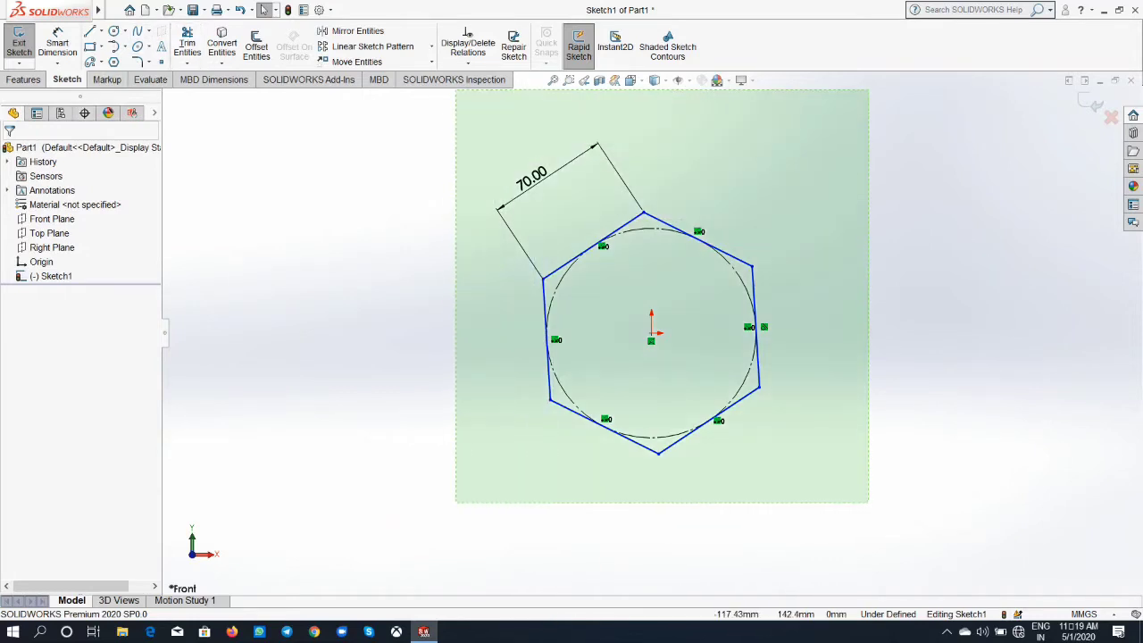
key(Delete)
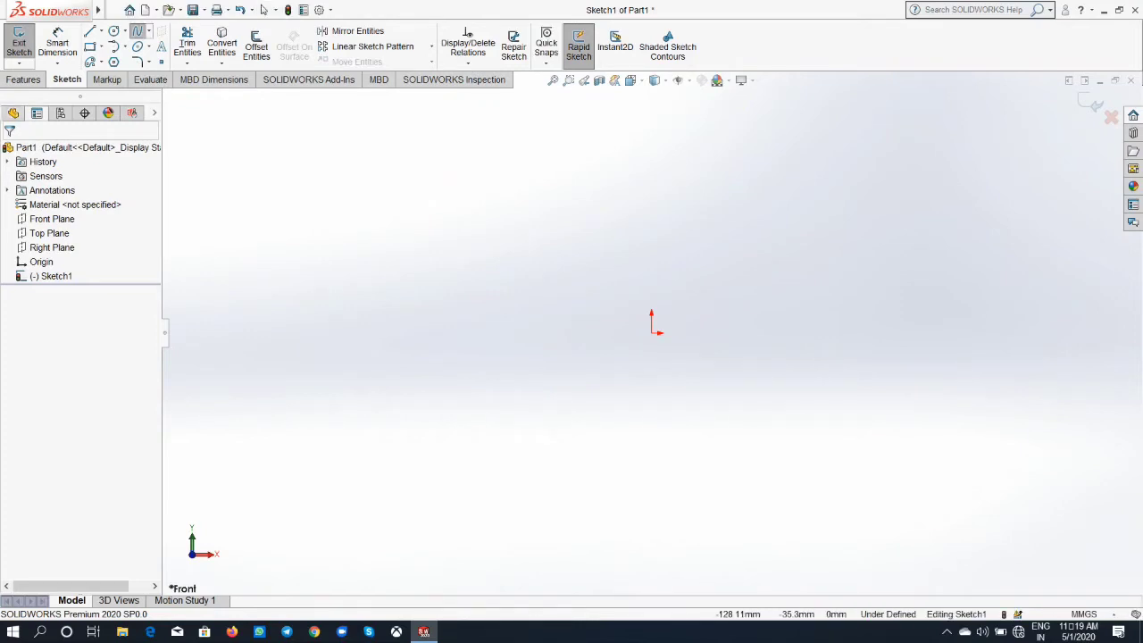
Draw a nine-point freeform spline looping around the origin, ending at its start point
click(137, 30)
click(427, 393)
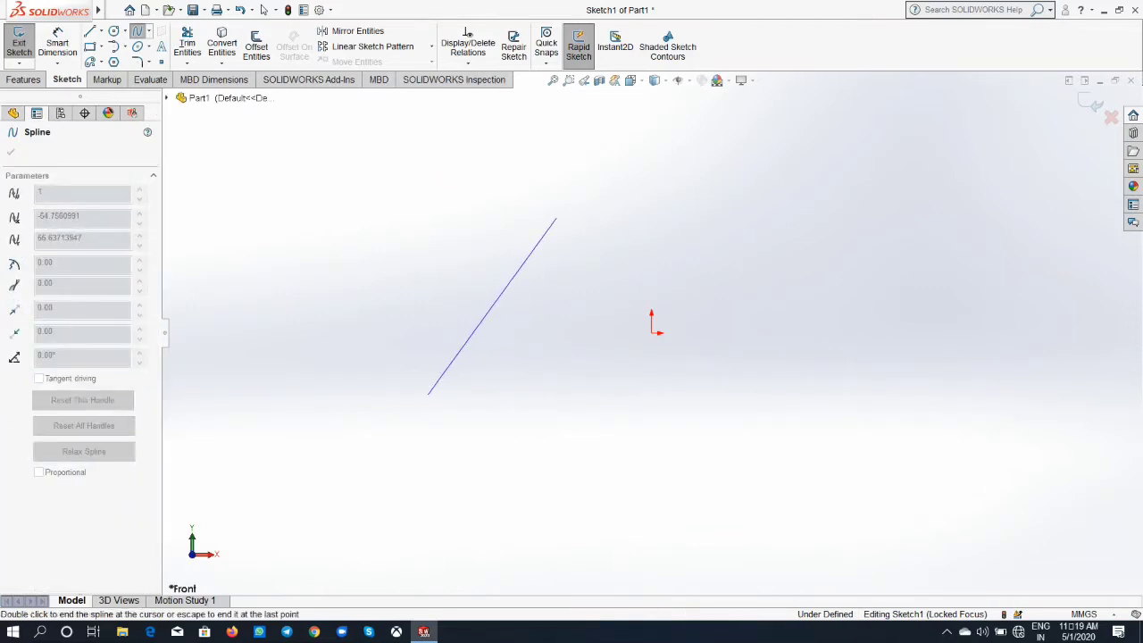
click(555, 218)
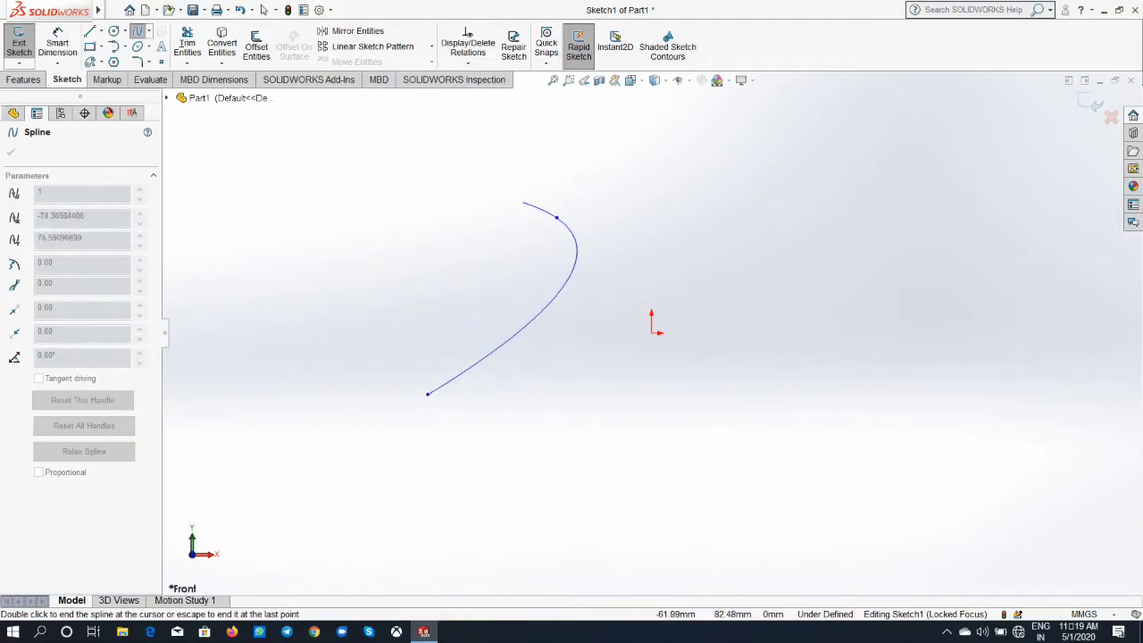
click(690, 210)
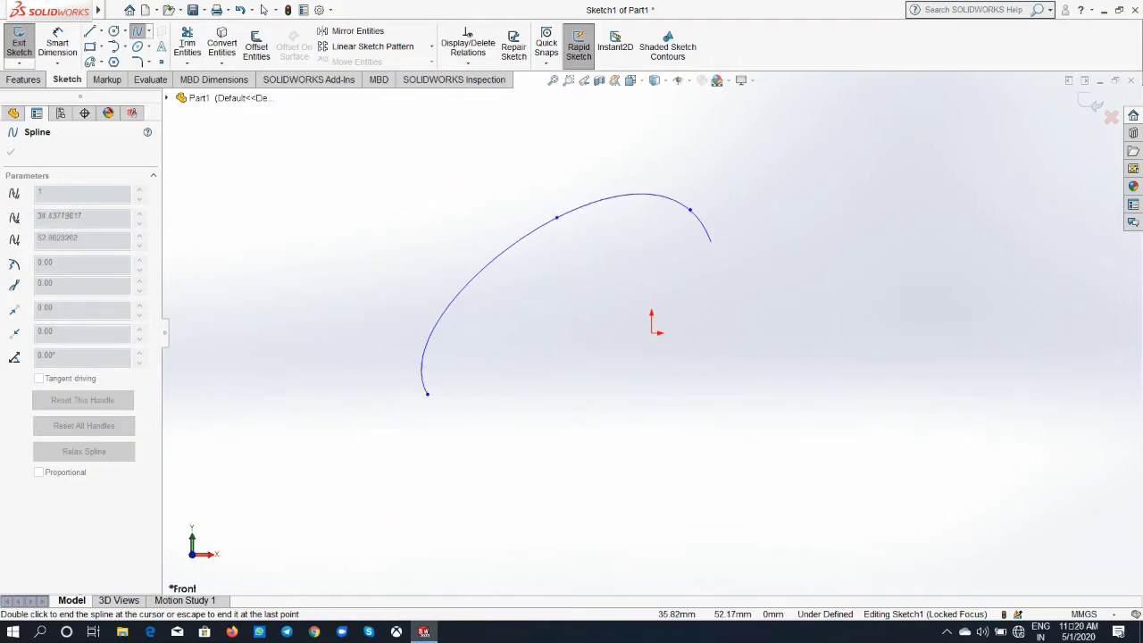
click(773, 269)
click(864, 364)
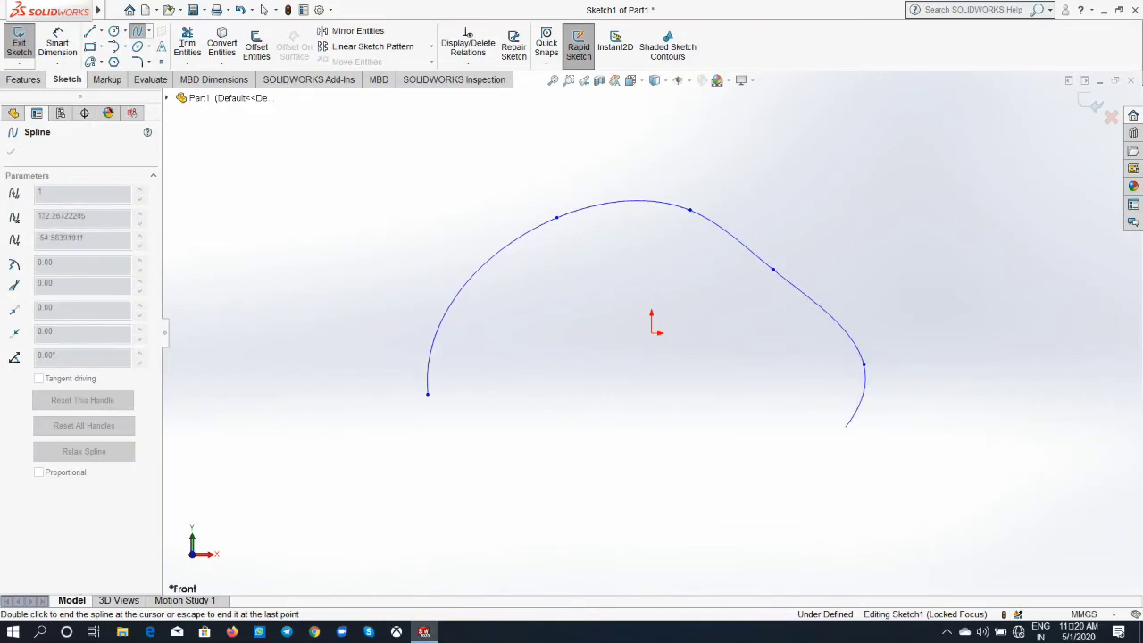
click(844, 427)
click(723, 469)
click(539, 445)
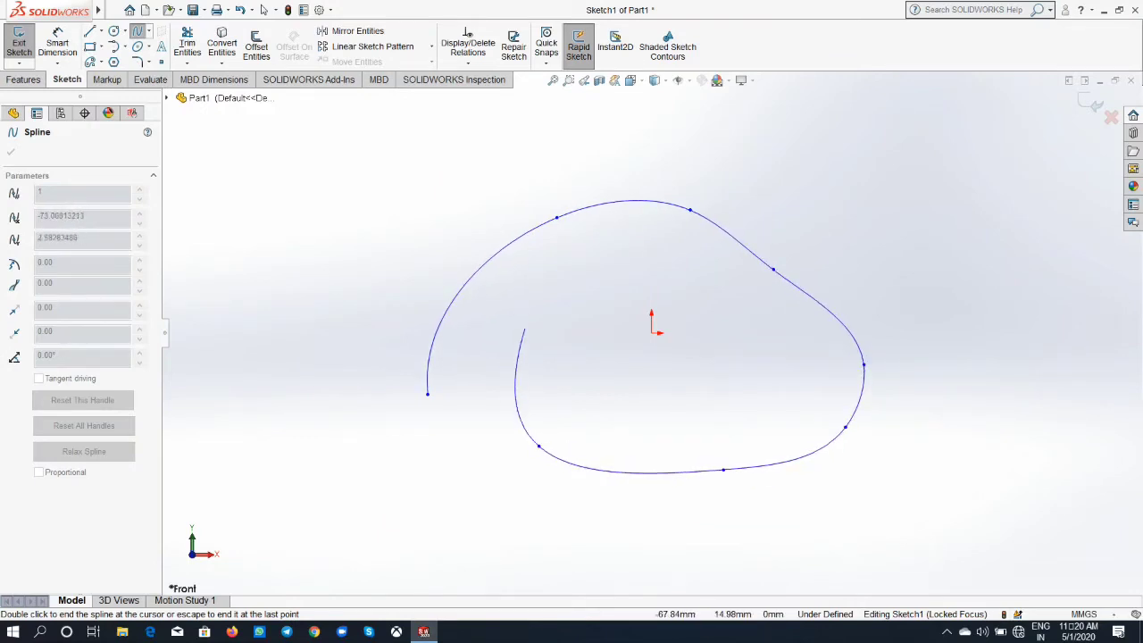
click(537, 302)
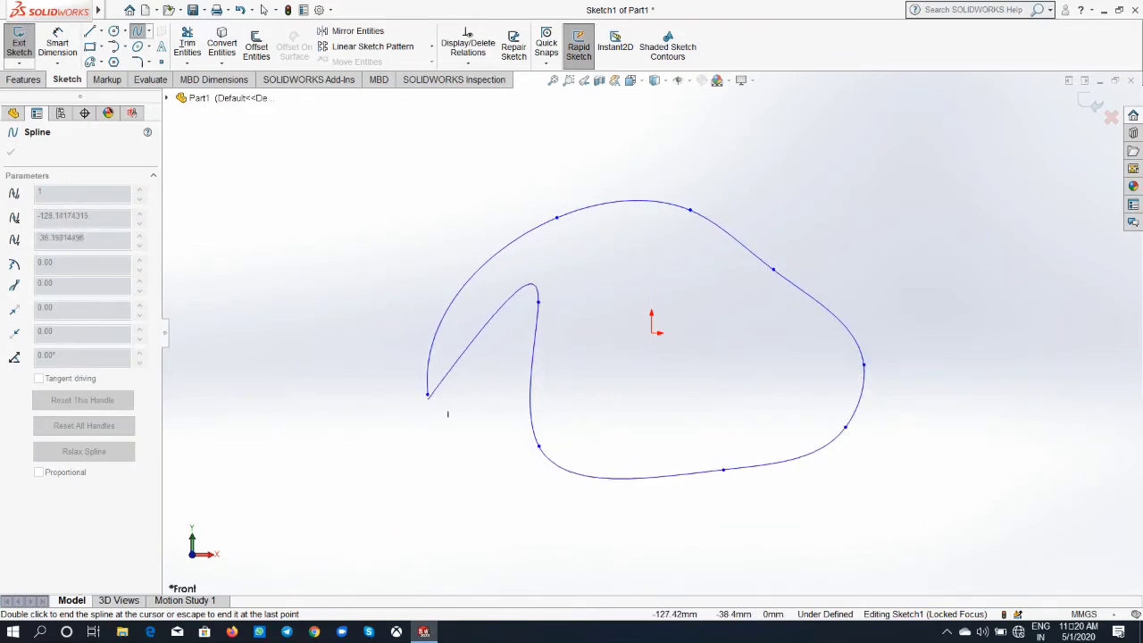
click(427, 394)
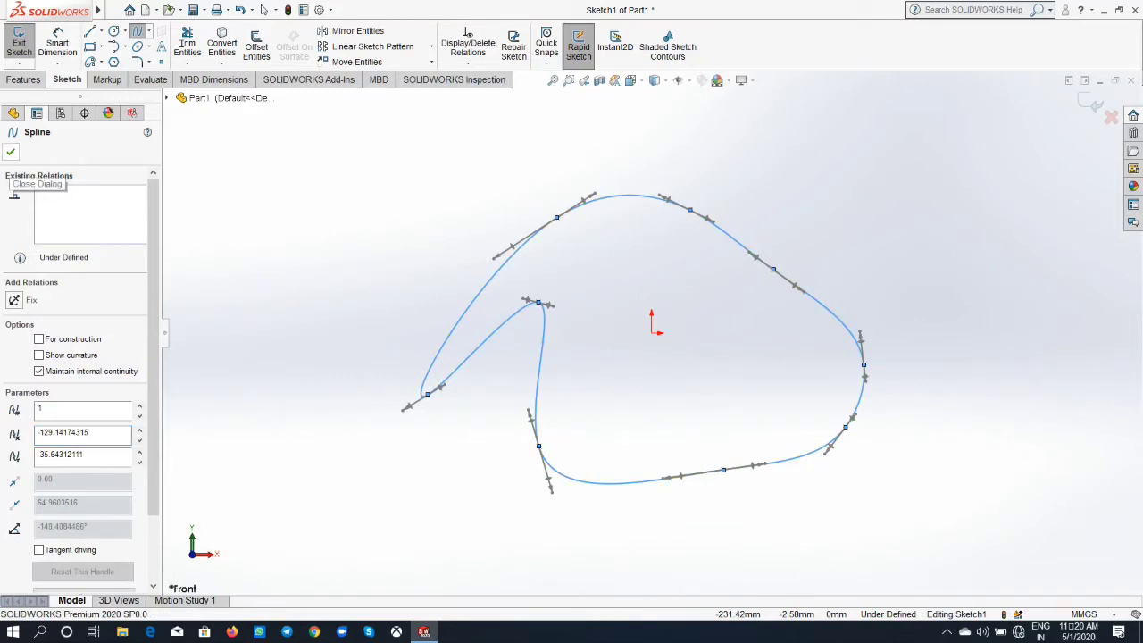
key(Escape)
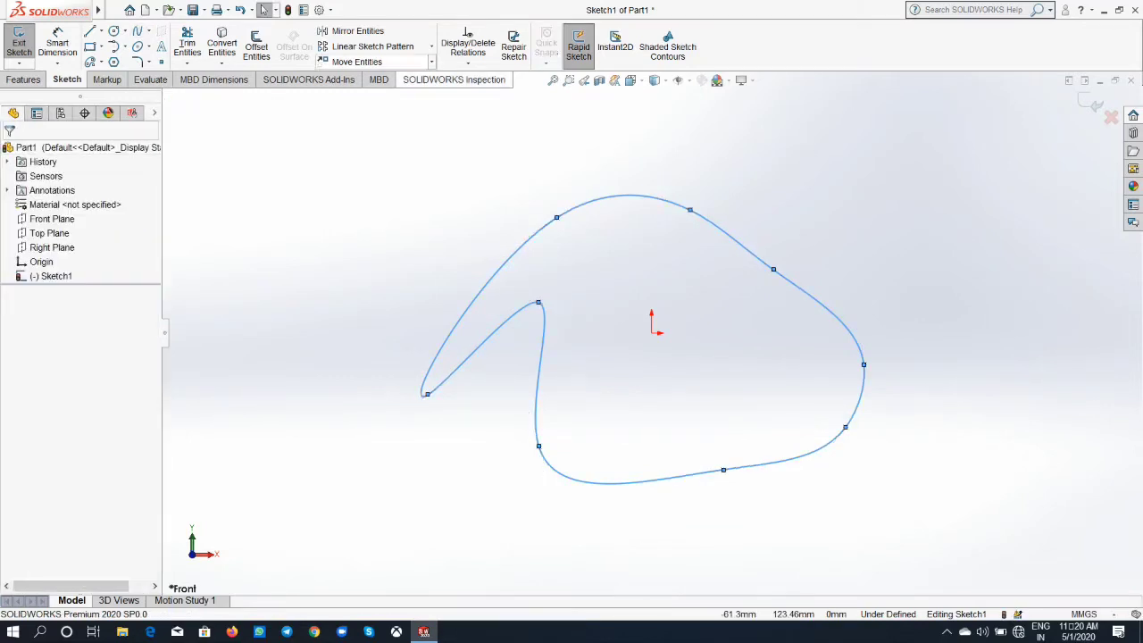
Start a style spline at the lower left with zigzag peak and valley control points
click(148, 31)
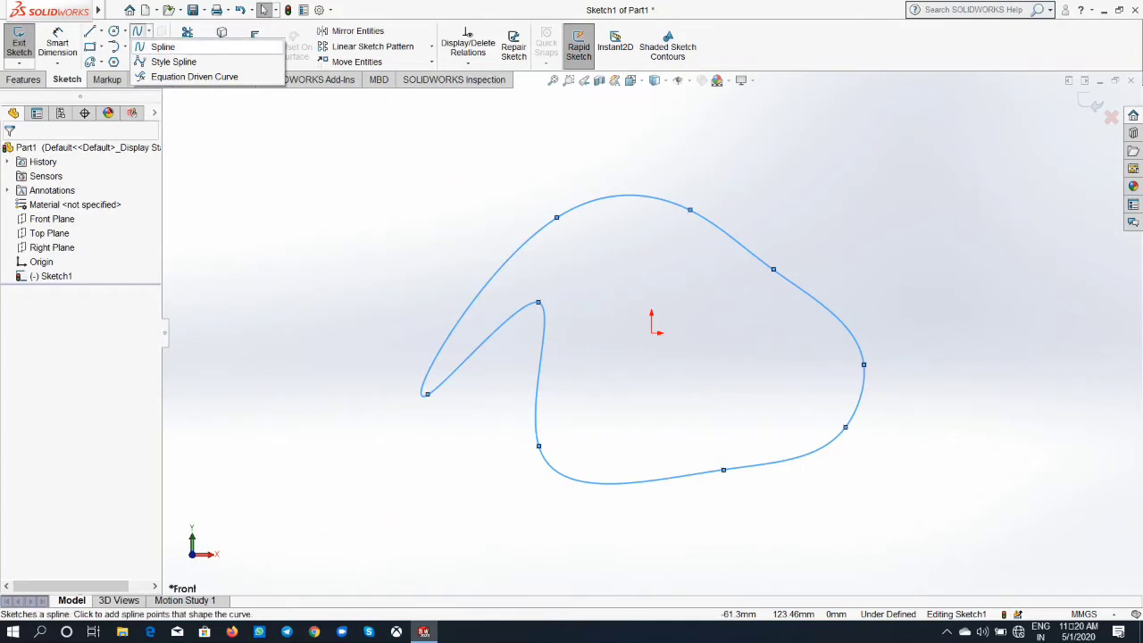
click(173, 61)
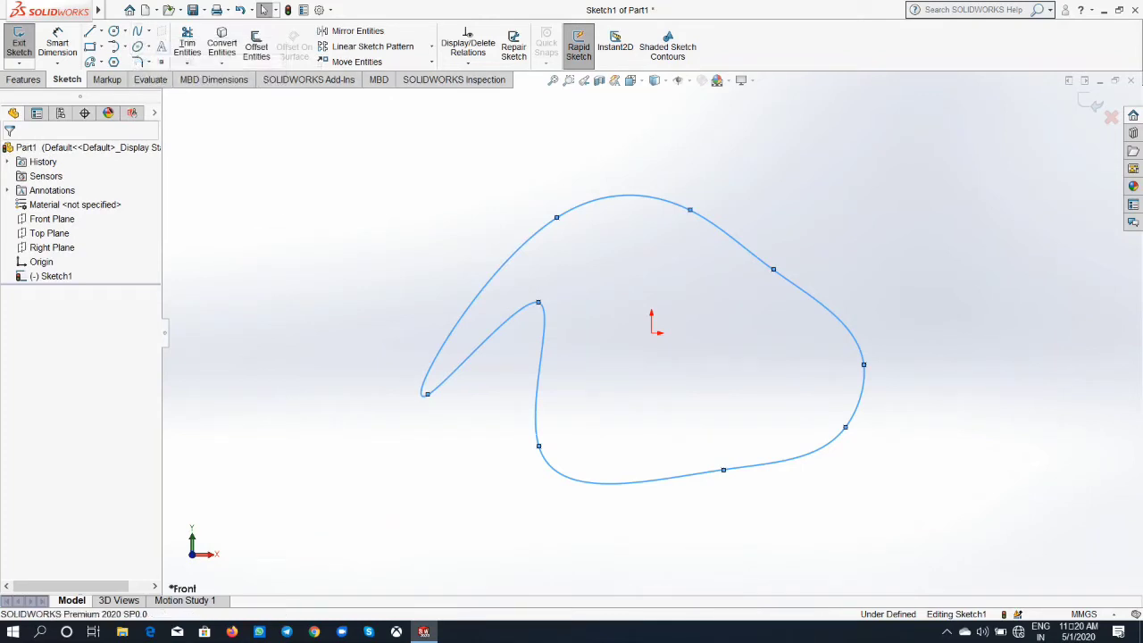
click(232, 370)
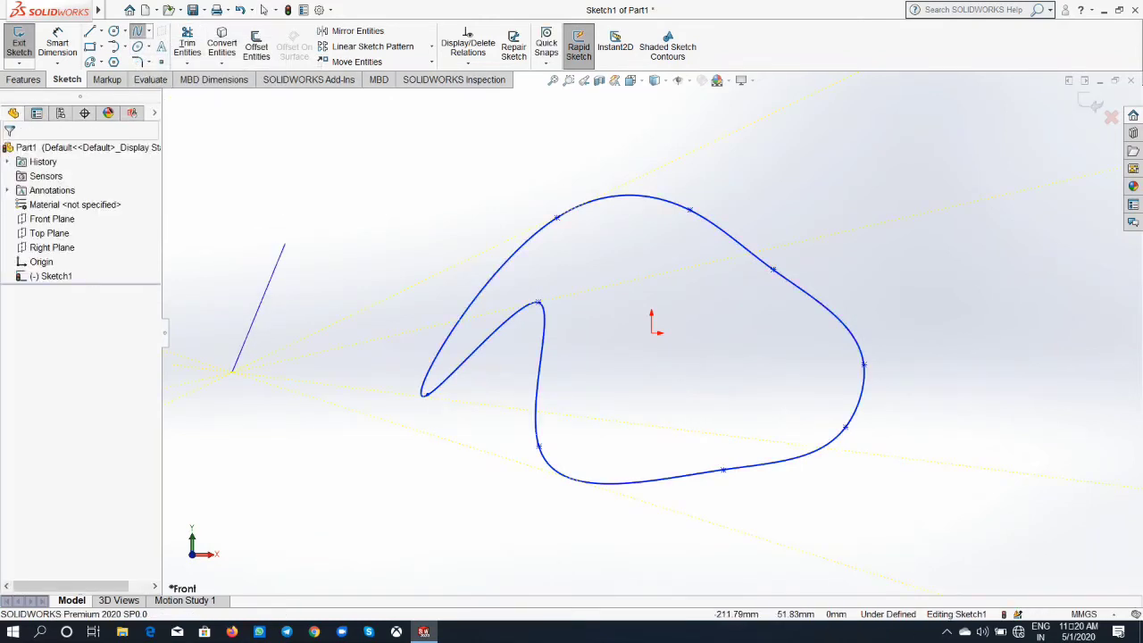
click(316, 181)
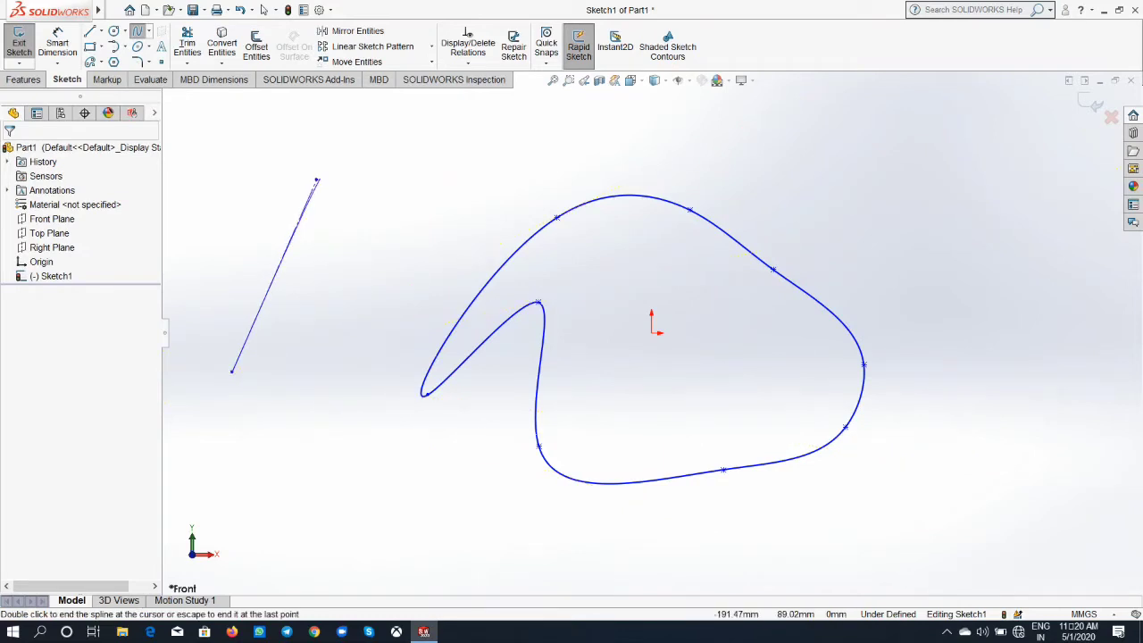
click(317, 181)
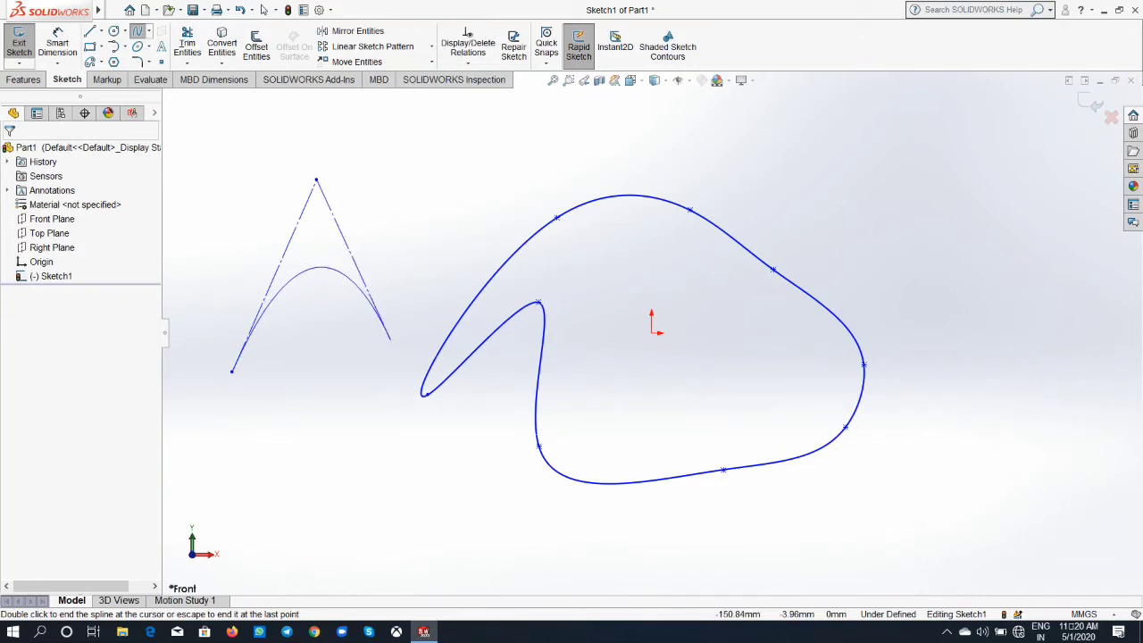
click(390, 339)
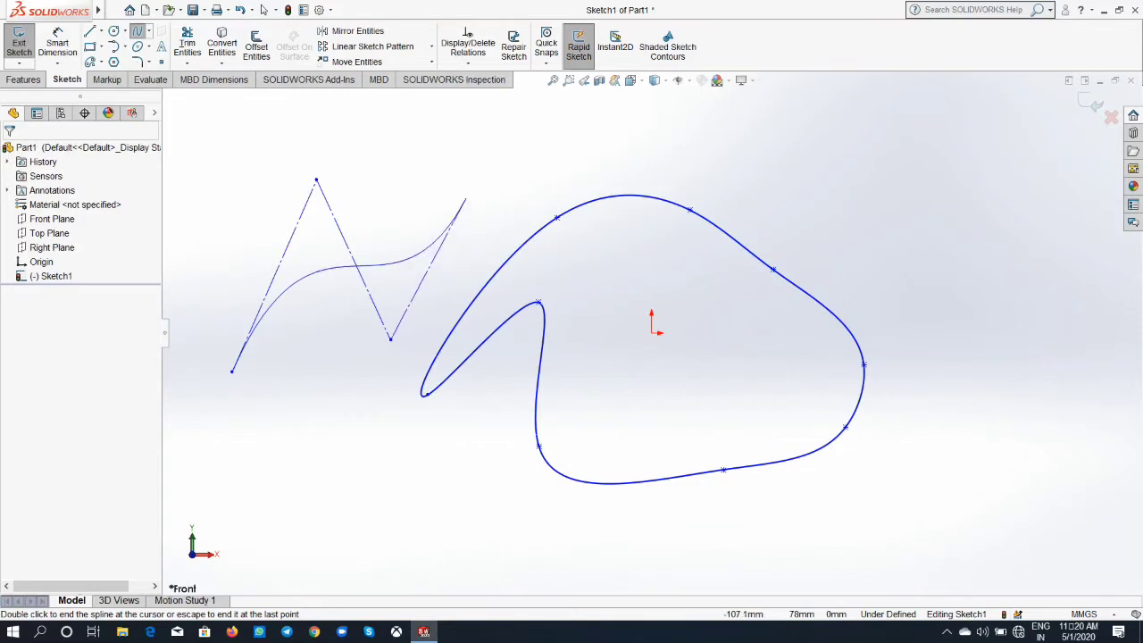
click(471, 168)
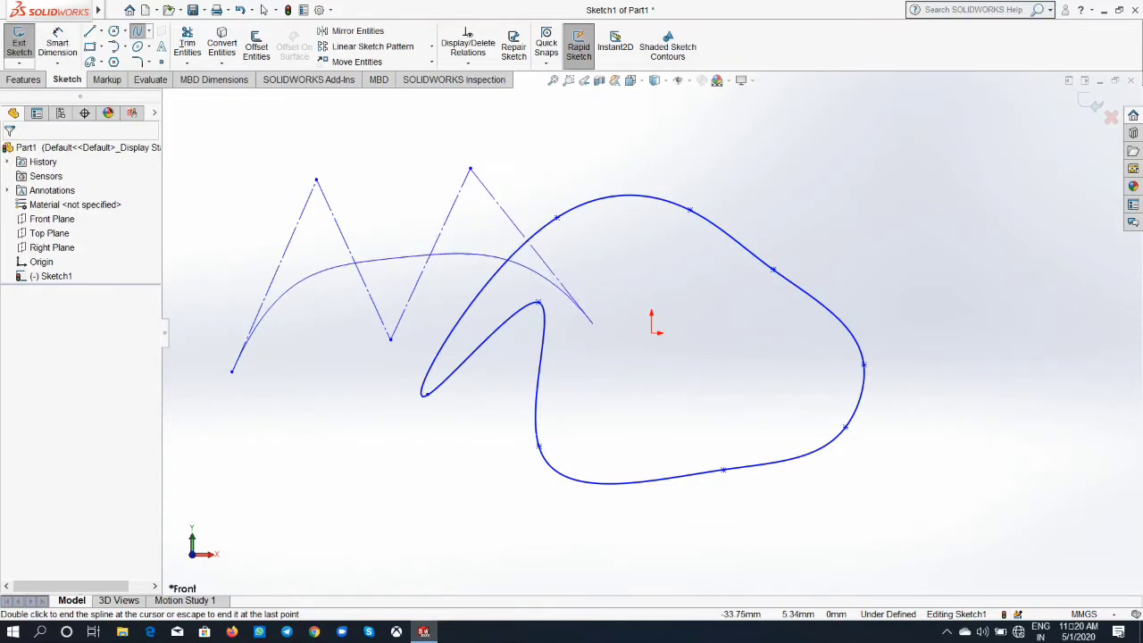
click(592, 323)
click(647, 140)
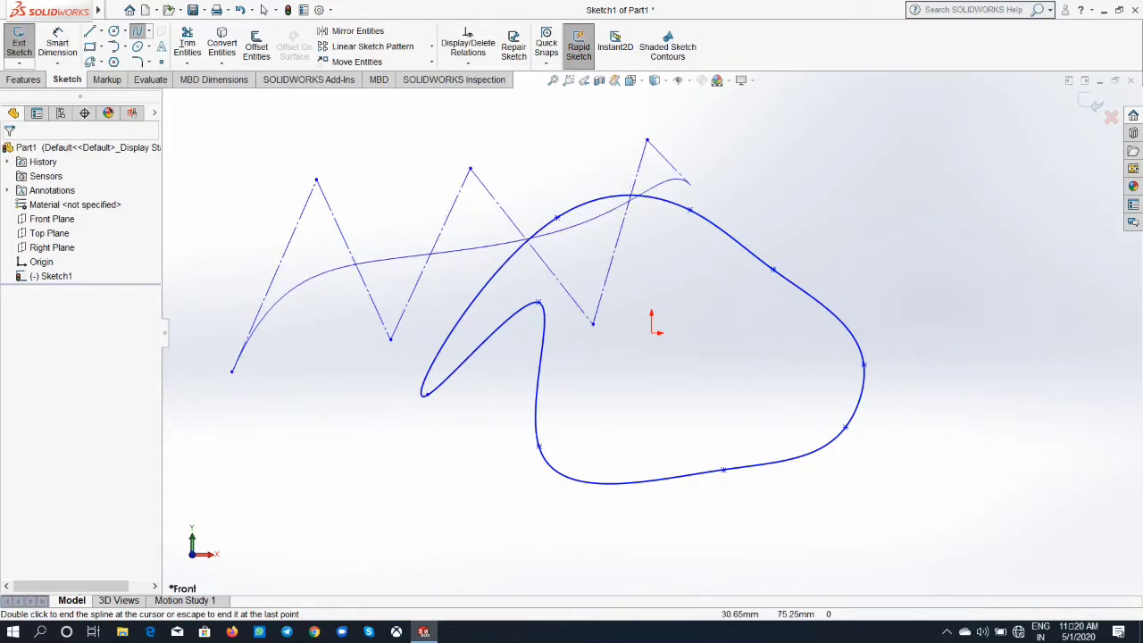
Continue the style spline around the right and bottom, closing it at its start point
click(760, 290)
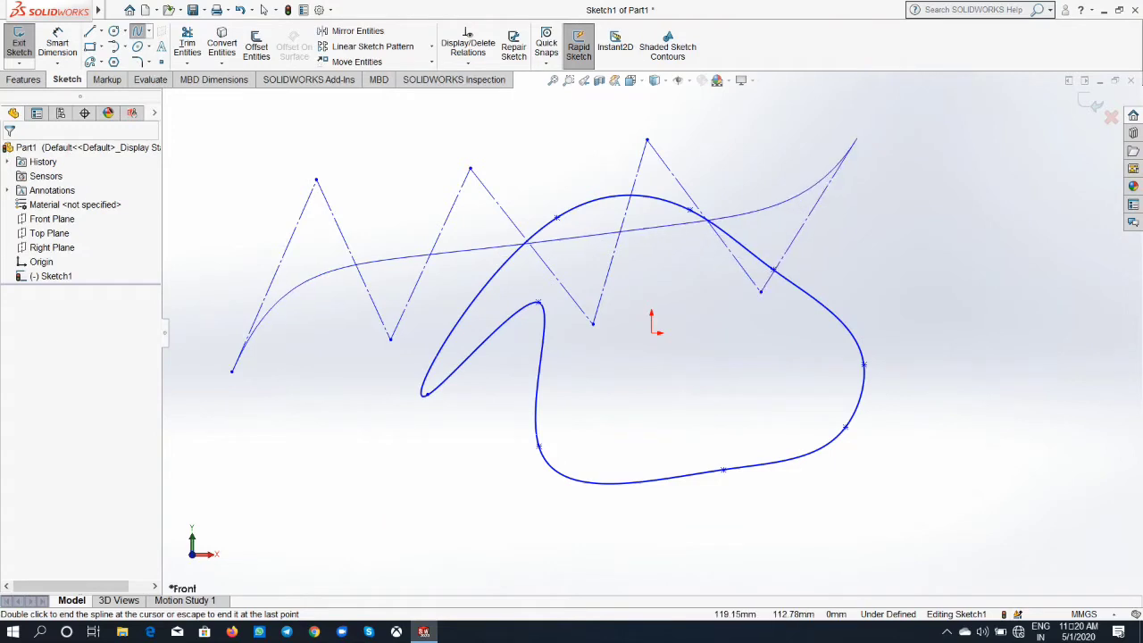
click(858, 138)
click(921, 300)
click(1057, 114)
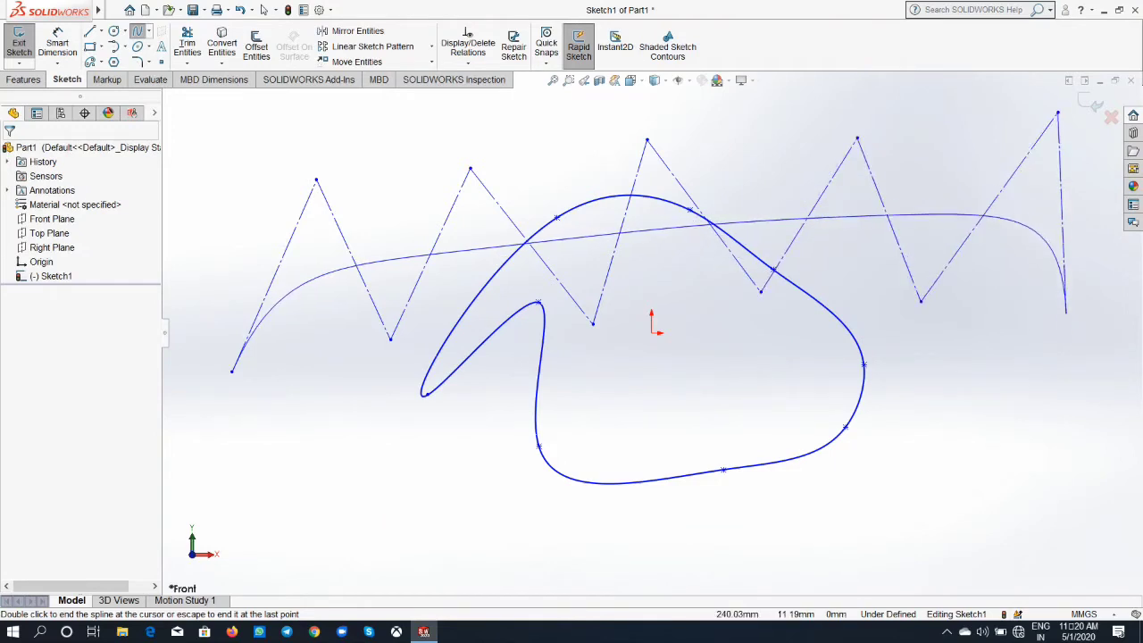
click(1010, 453)
click(717, 503)
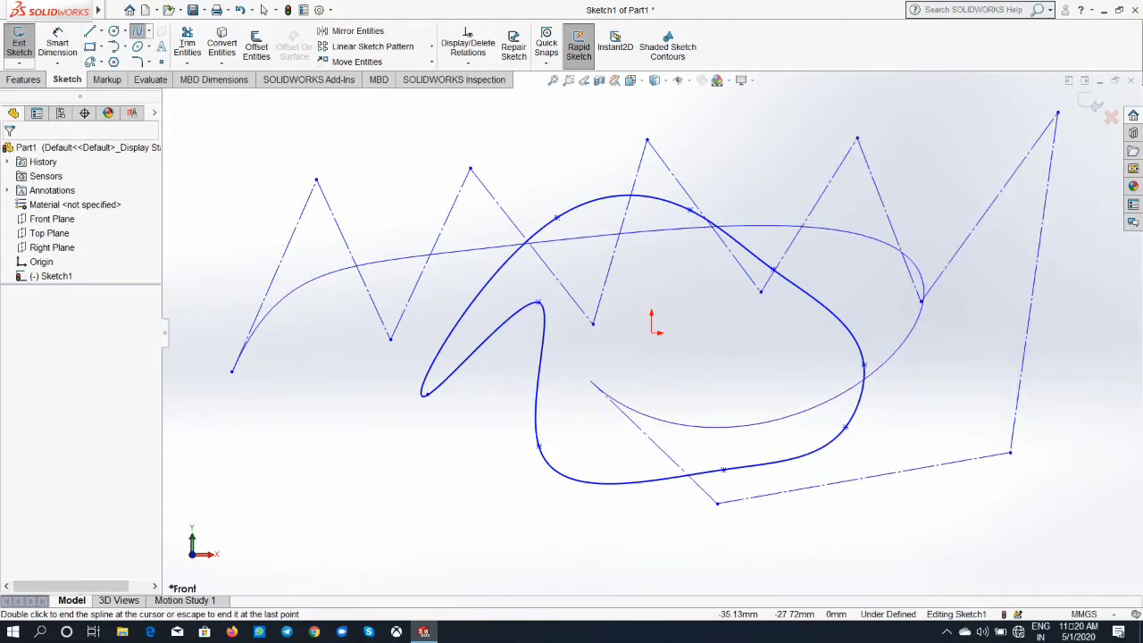
click(441, 309)
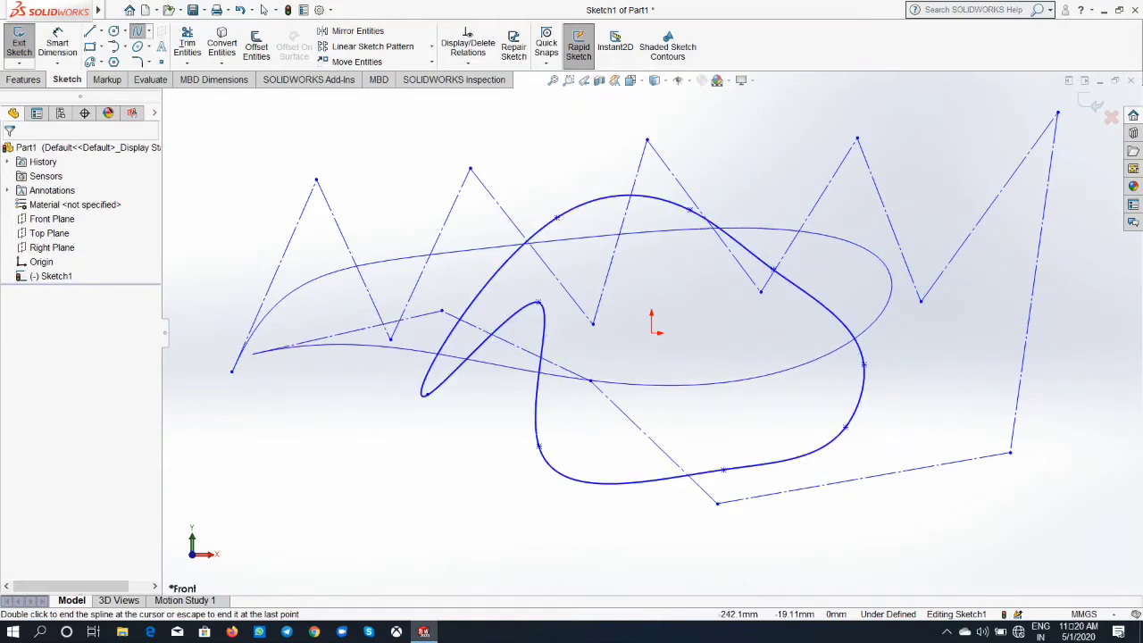
click(231, 373)
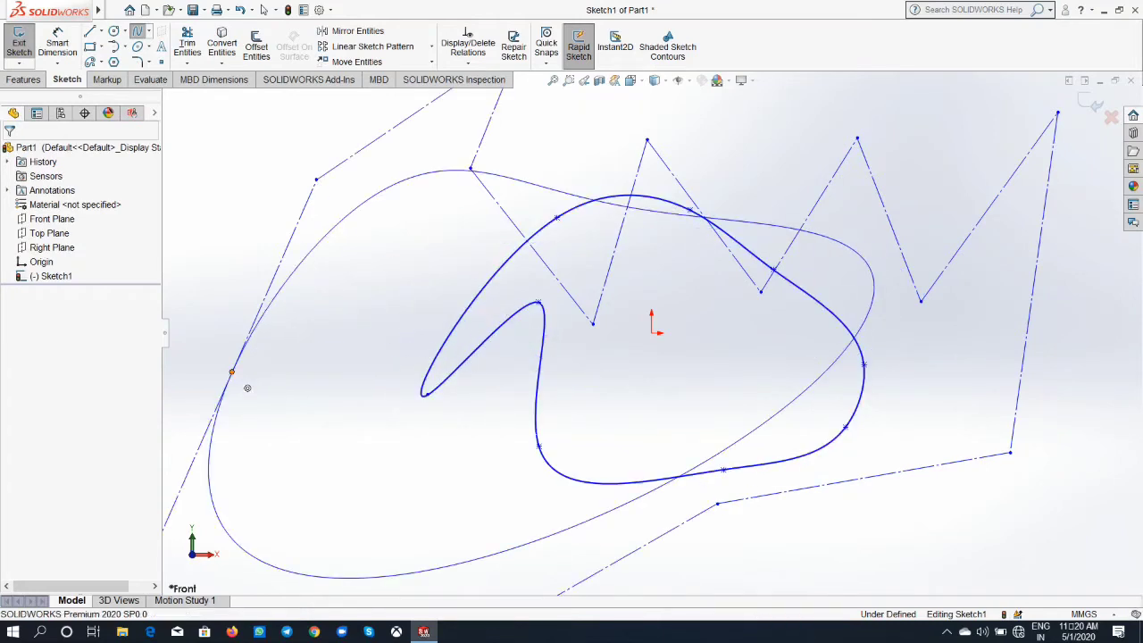
right_click(274, 400)
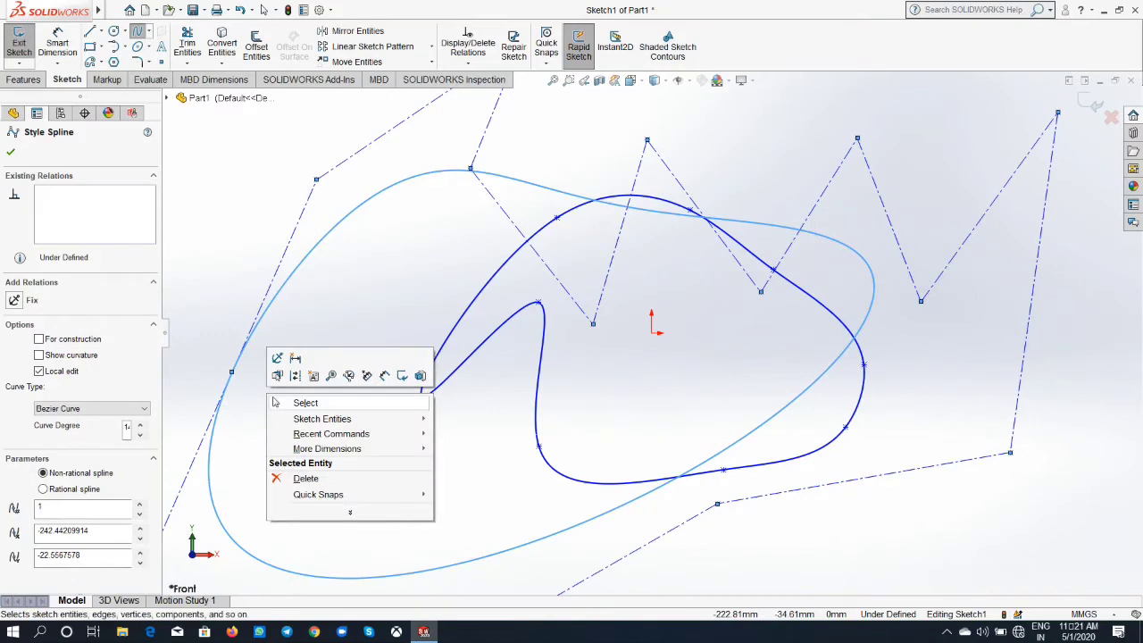
click(304, 402)
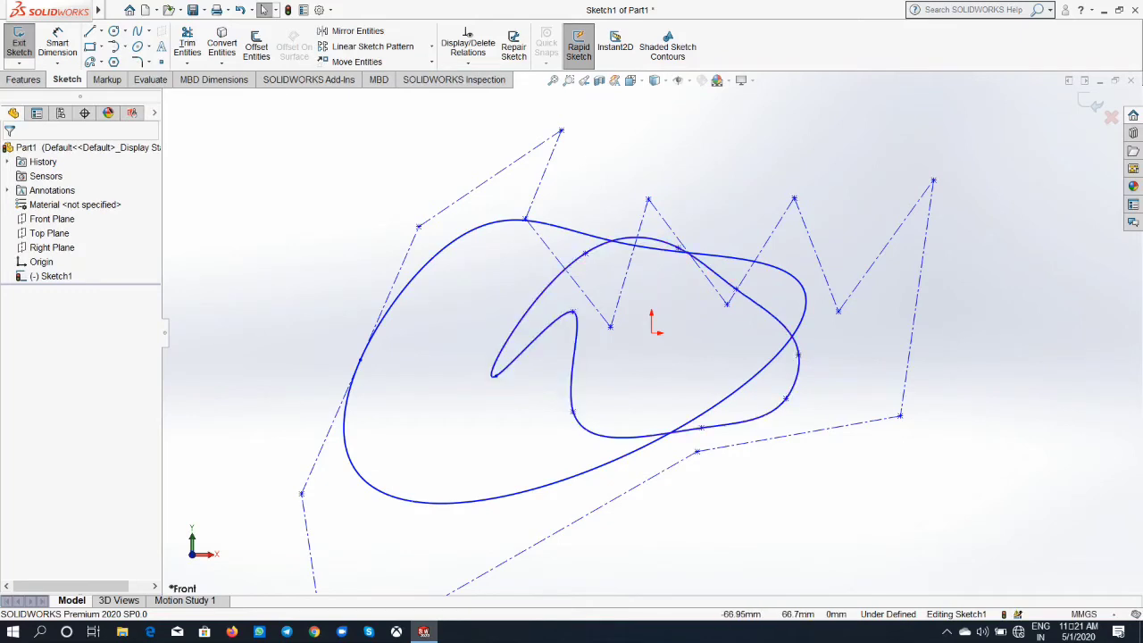
Zoom to fit and delete all splines from the sketch
right_click(294, 191)
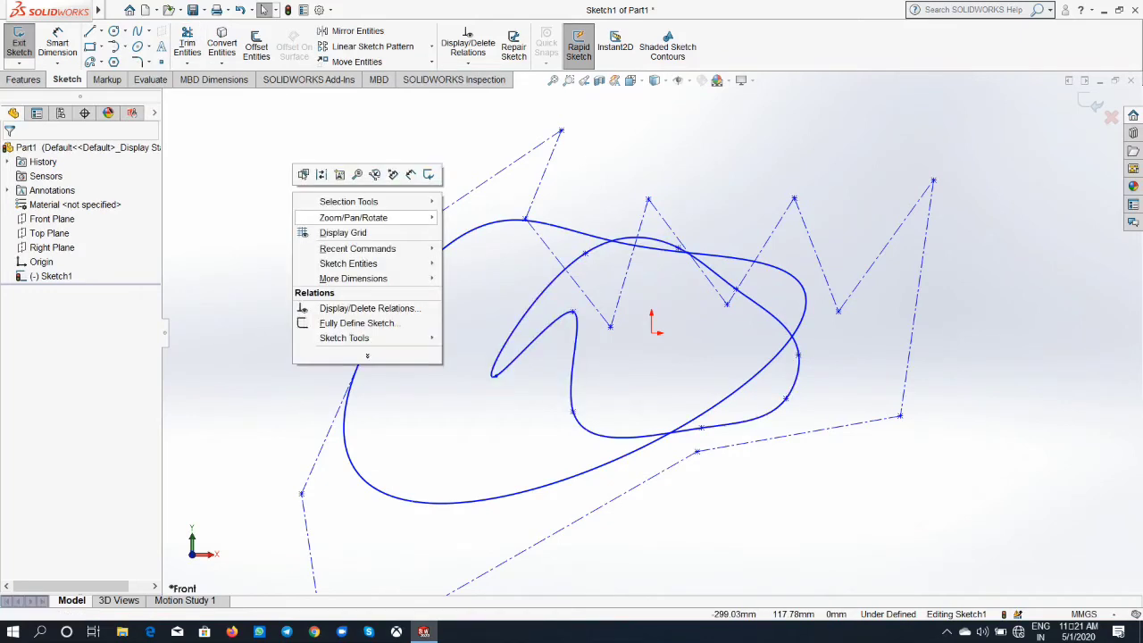
click(357, 174)
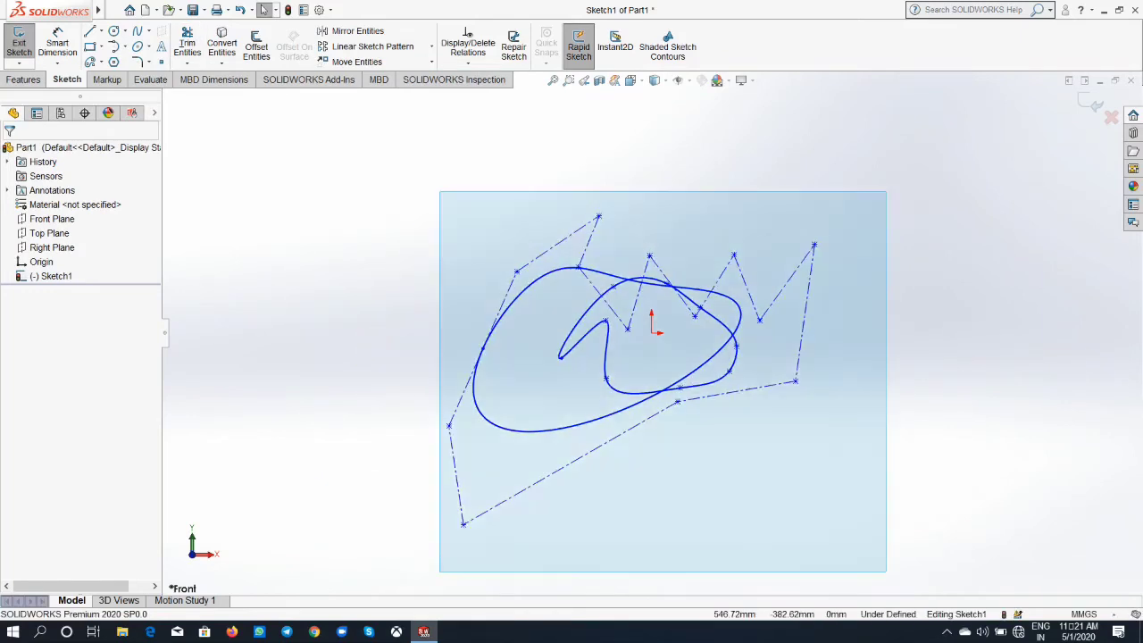
drag(439, 191, 1041, 572)
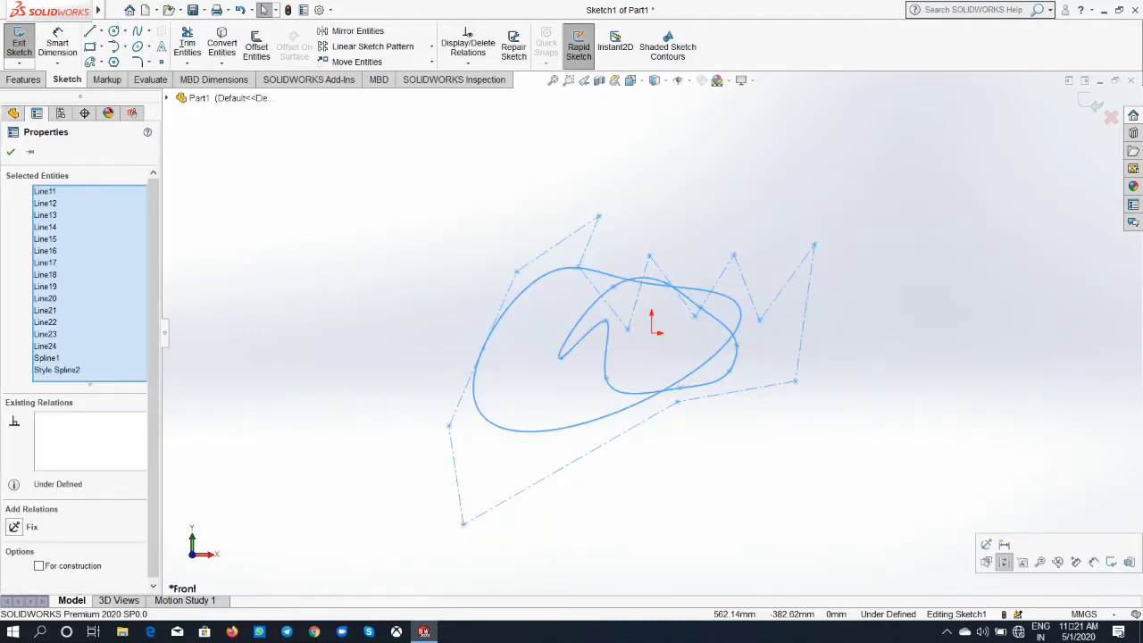
key(Delete)
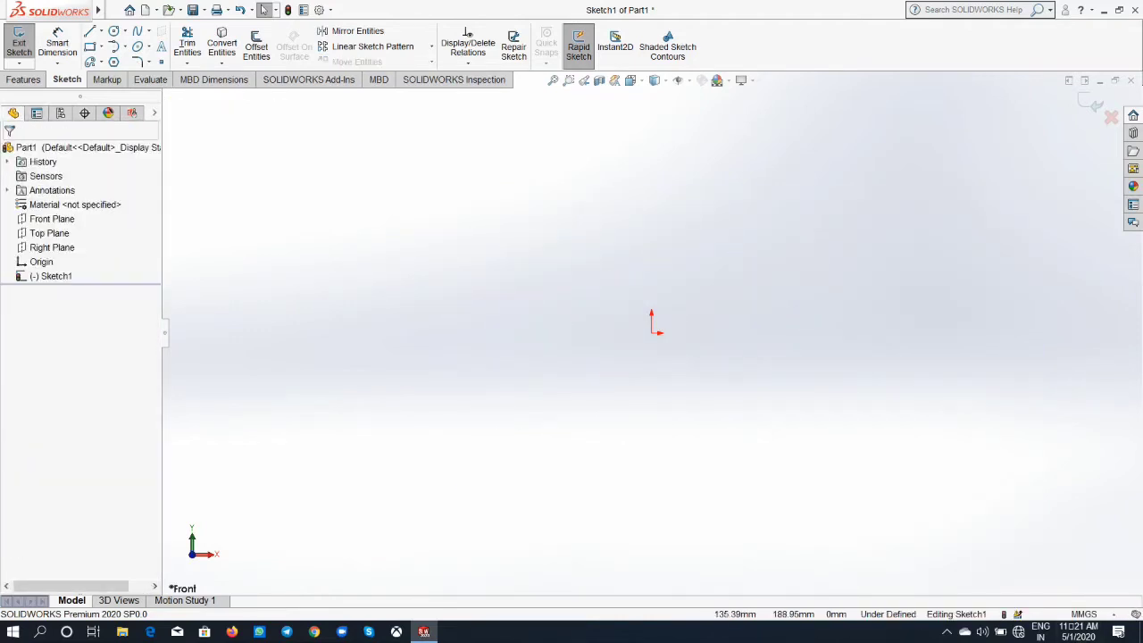
Draw a tall, narrow vertical ellipse just left of the origin
click(148, 47)
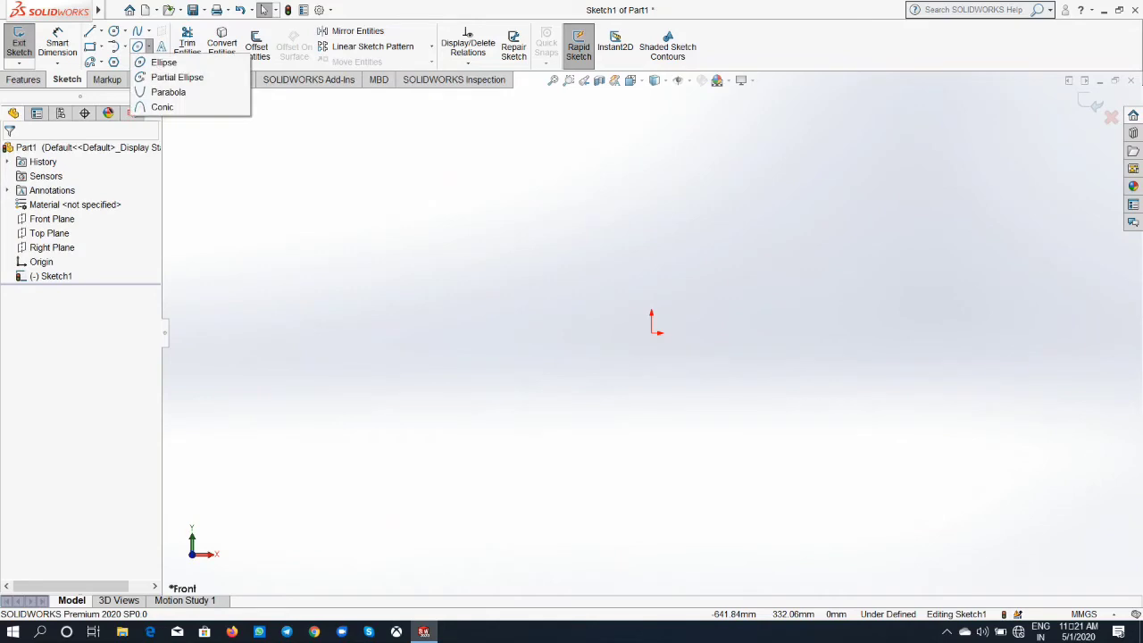
click(164, 62)
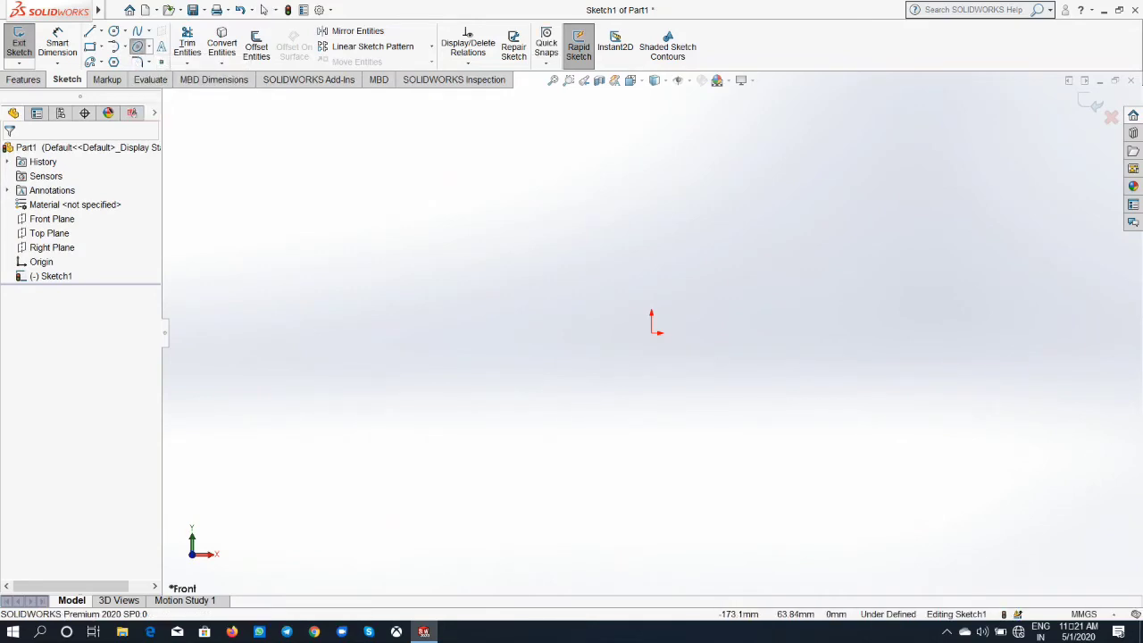
click(530, 288)
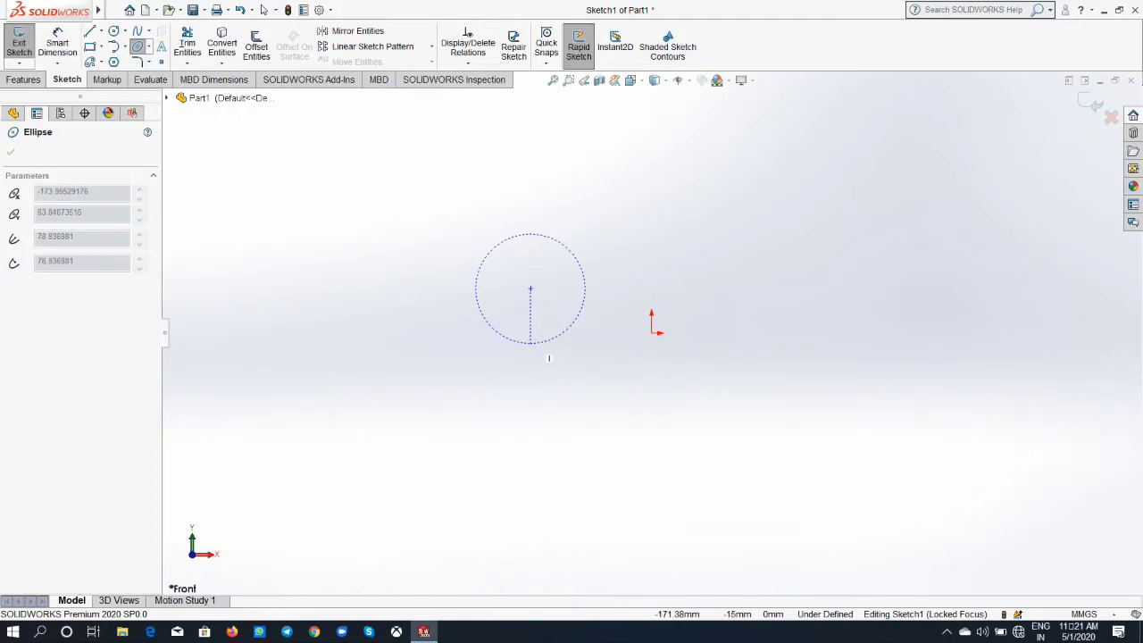
click(550, 358)
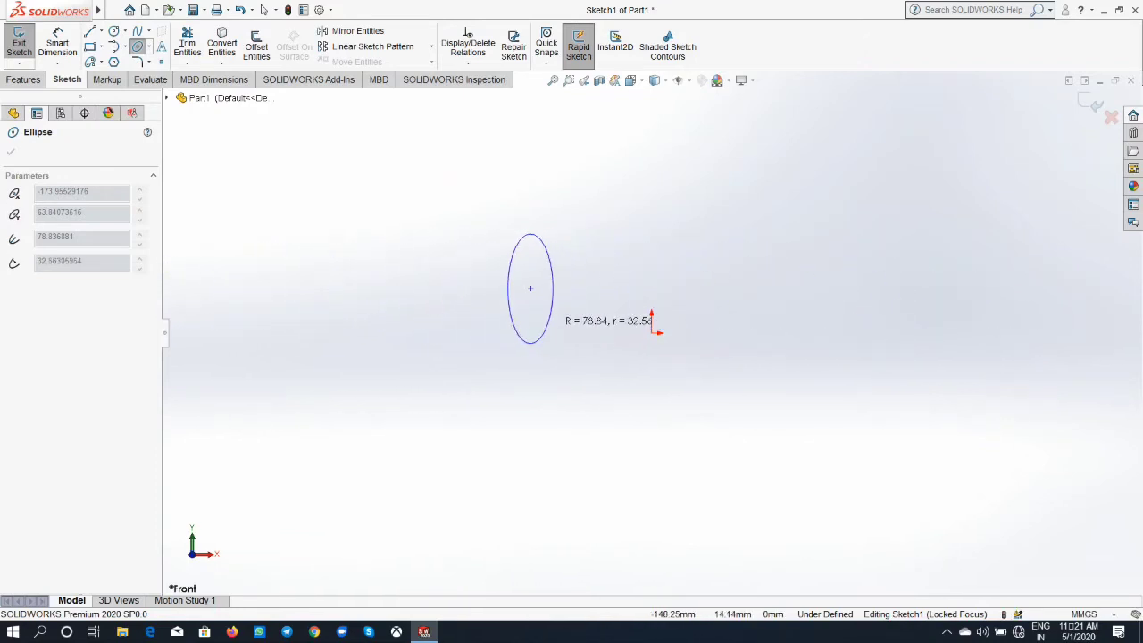
click(540, 304)
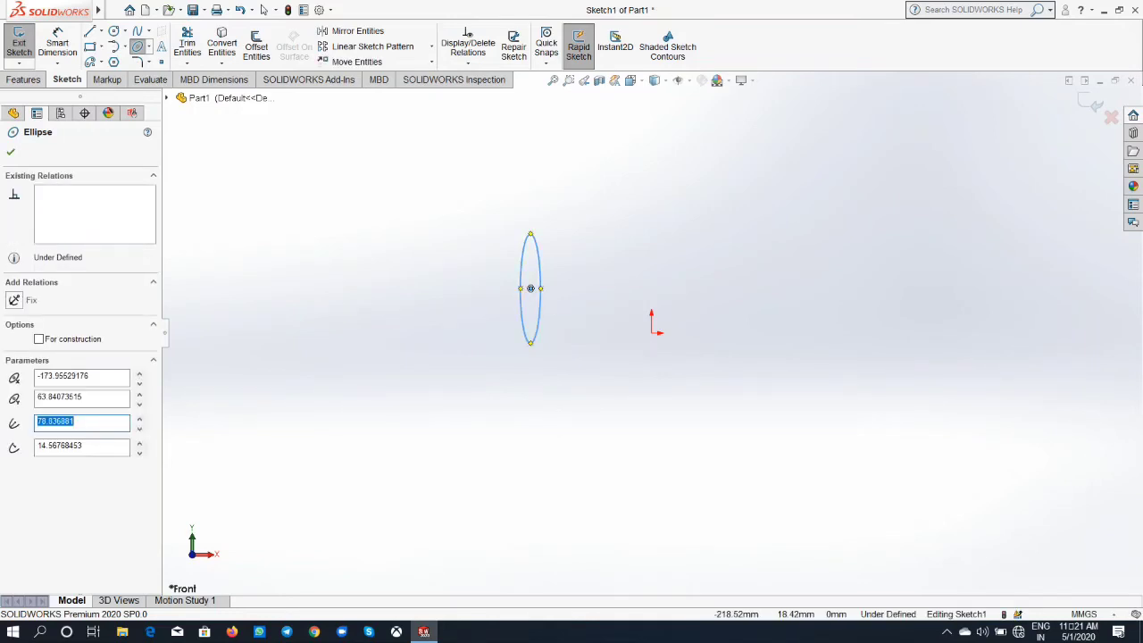
right_click(574, 304)
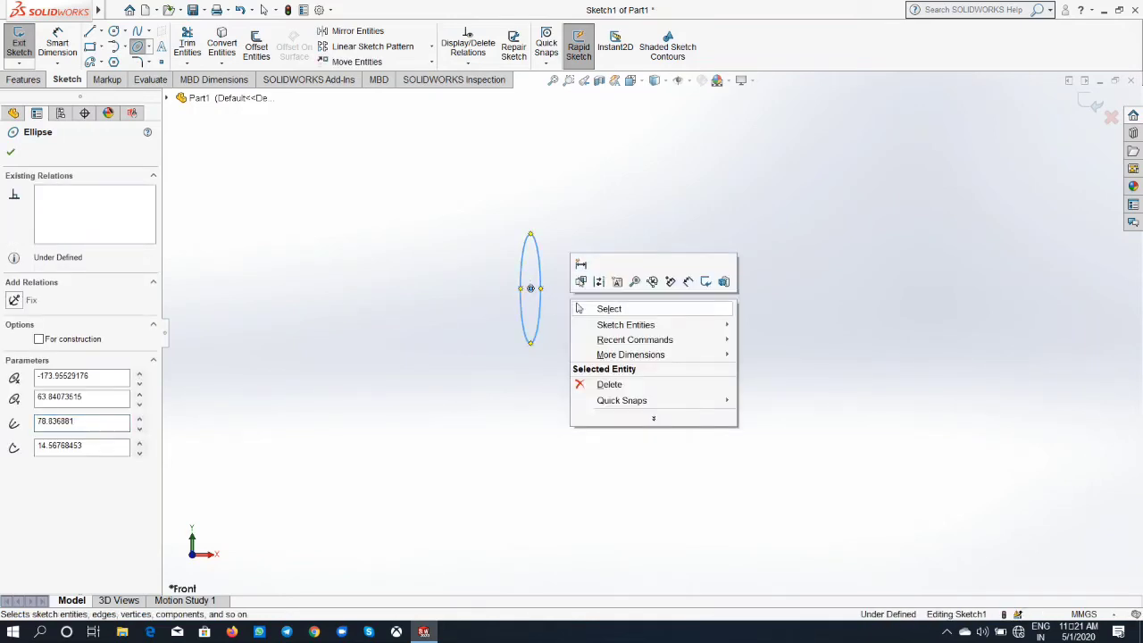
click(608, 308)
key(f)
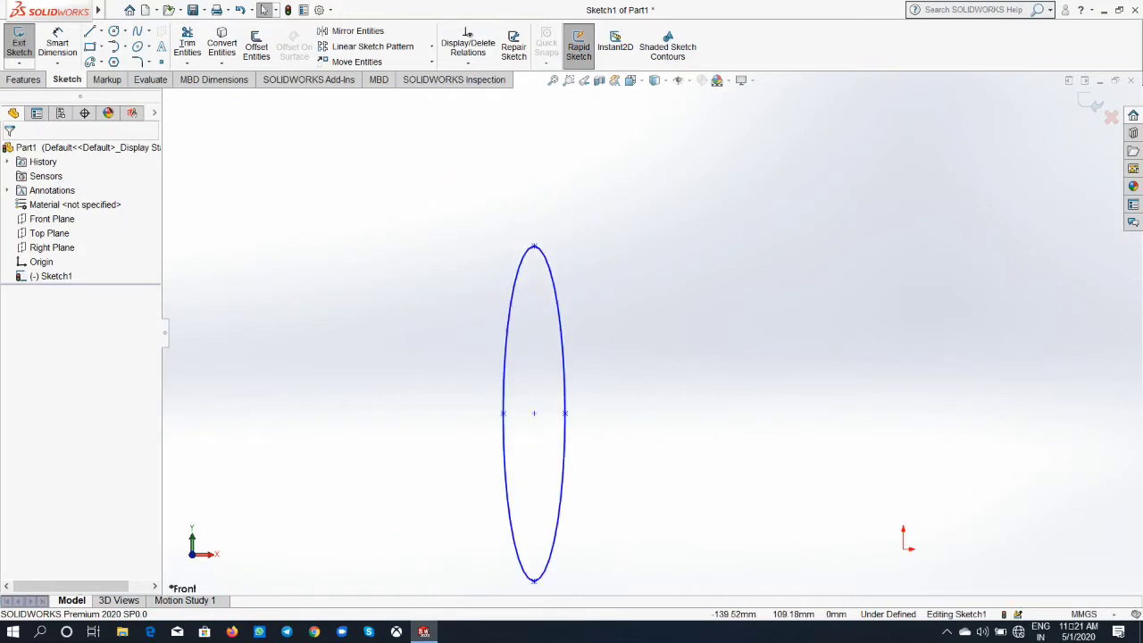
scroll(651, 334, up, 3)
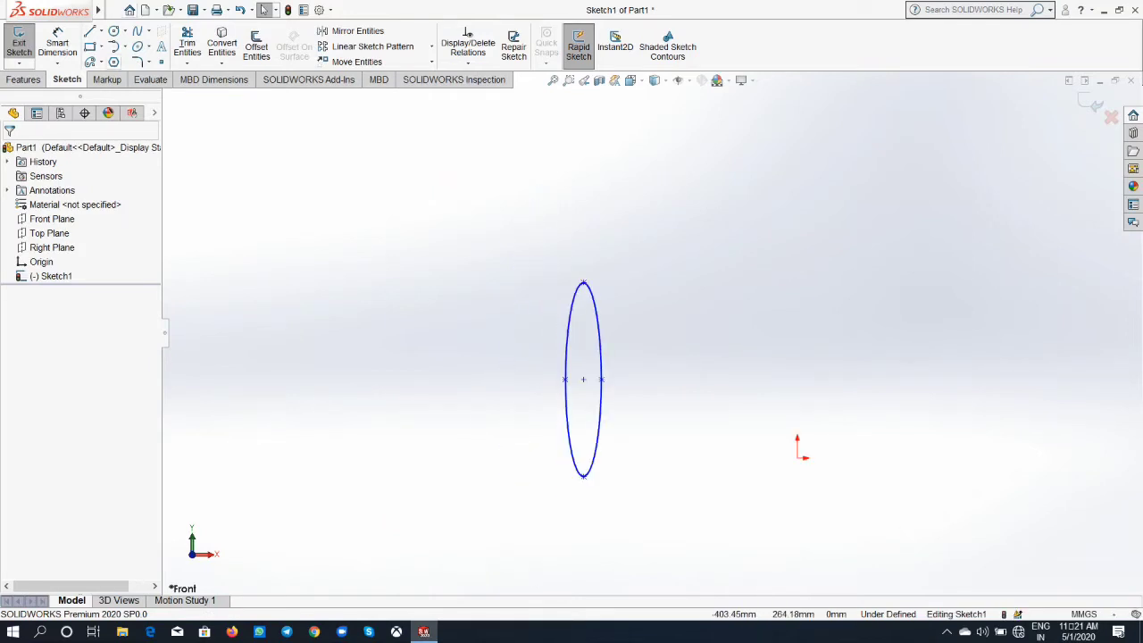
Add a flat horizontal ellipse with radii 82.78 and 10.17 to the right
click(149, 47)
click(158, 61)
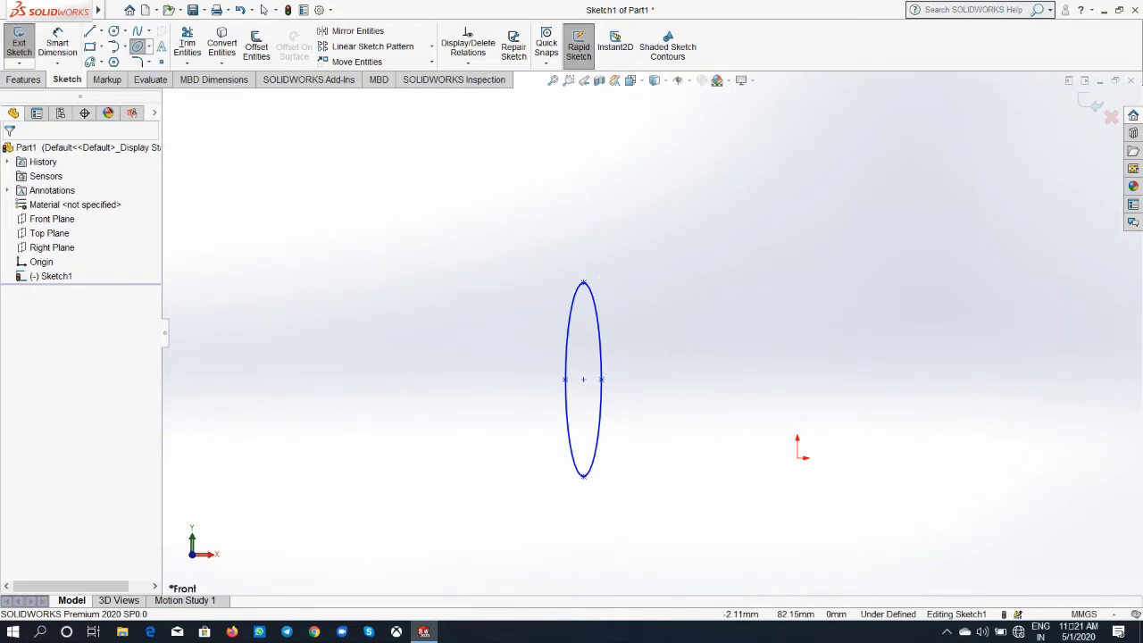
click(782, 357)
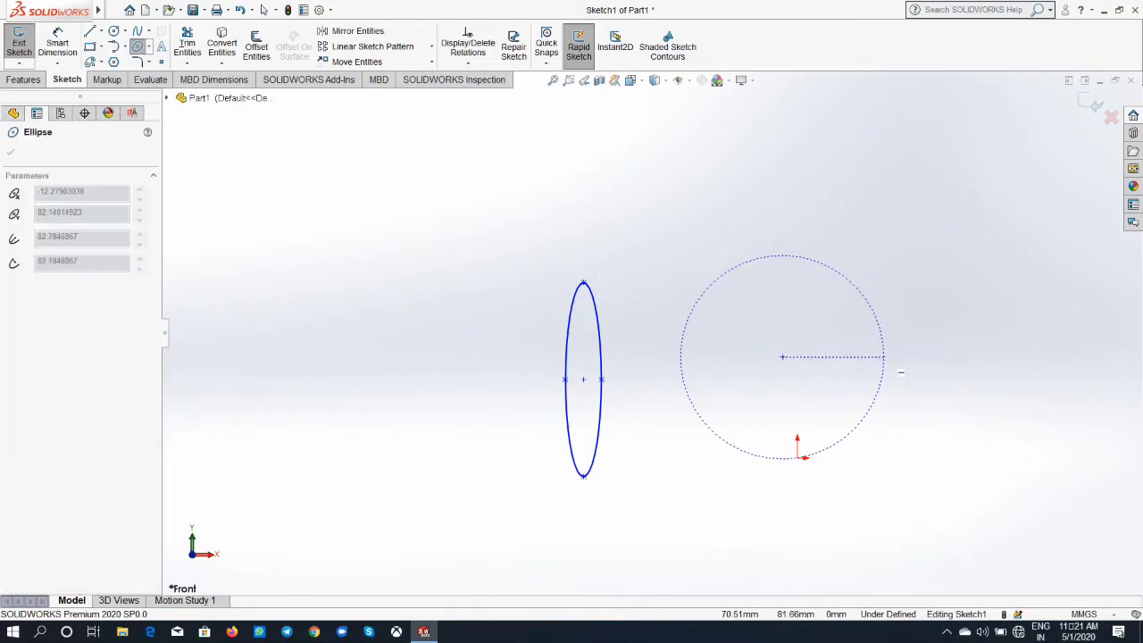
click(884, 358)
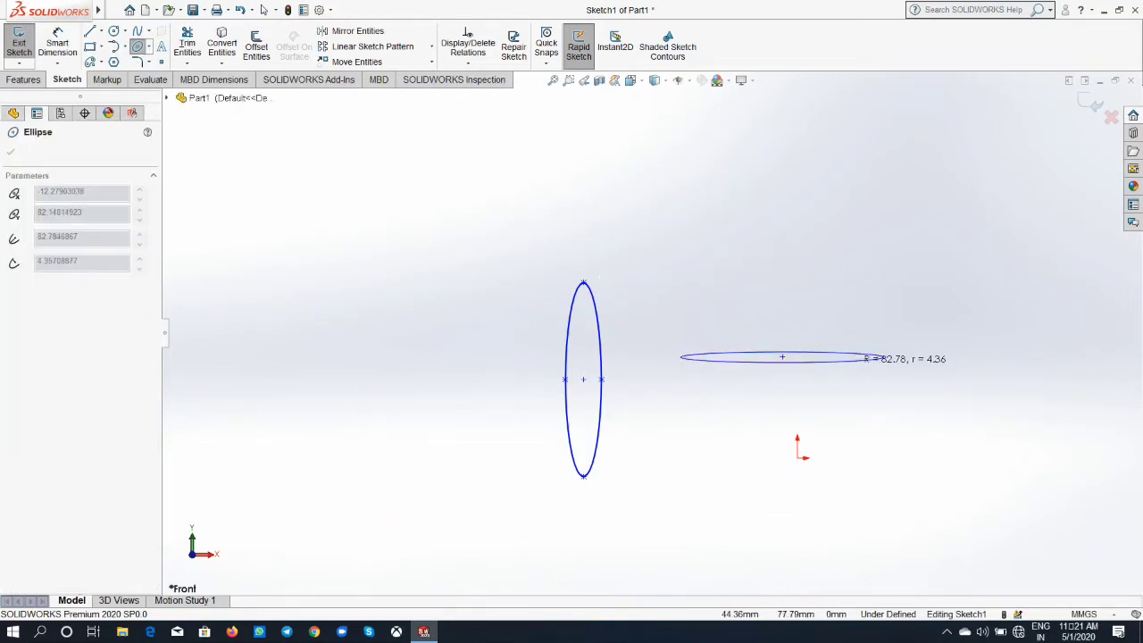
click(783, 344)
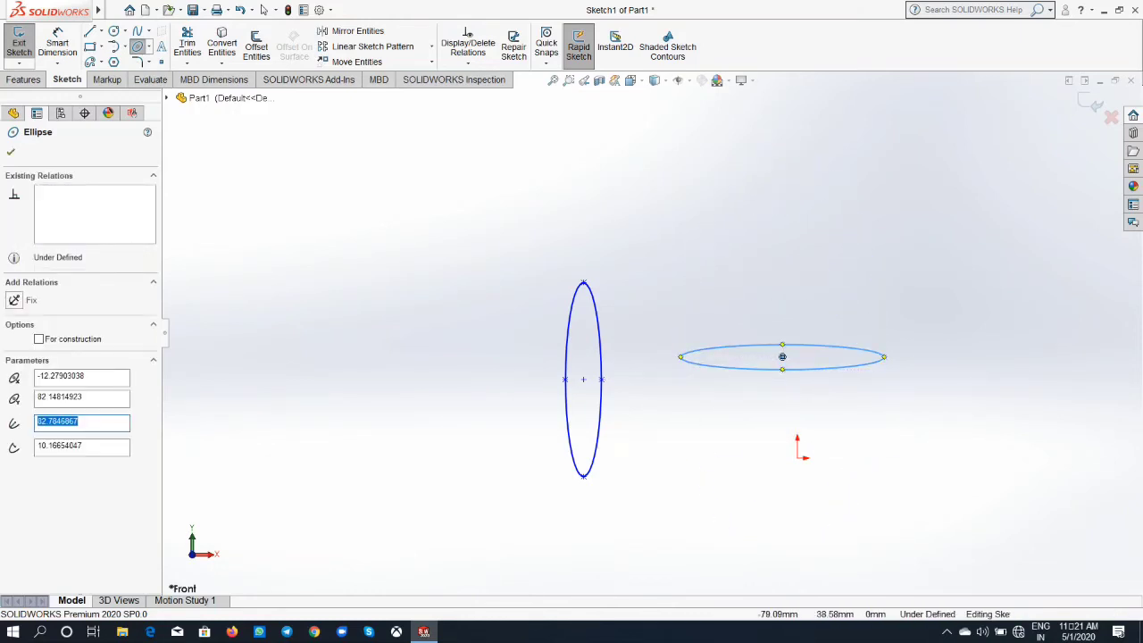
right_click(782, 358)
click(763, 439)
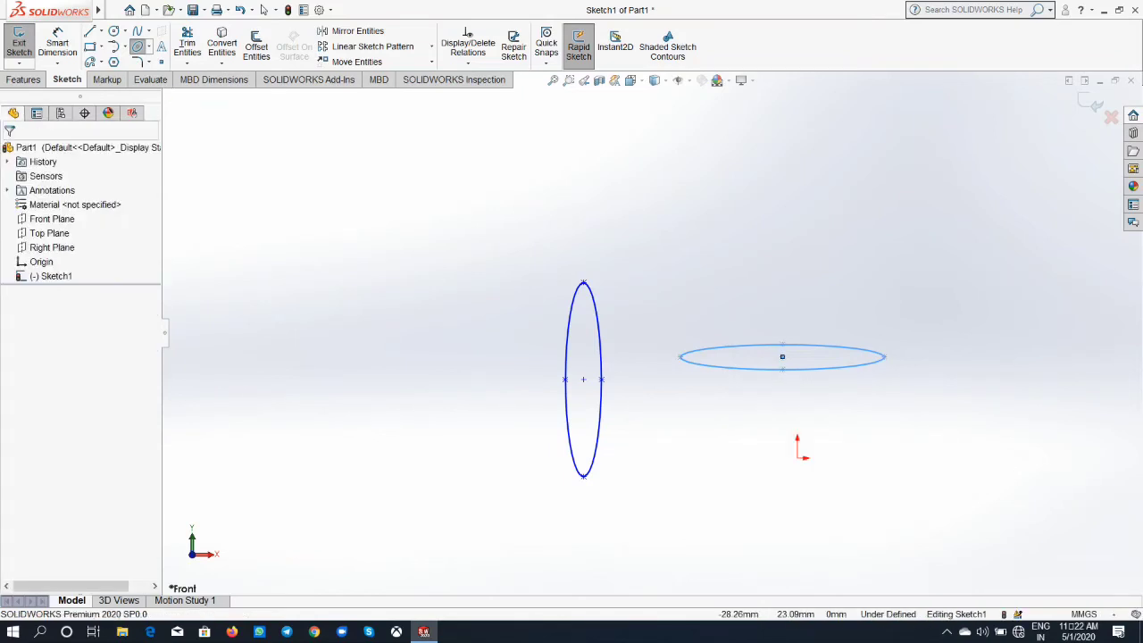
Draw a partial elliptical arc with a 63.02 long radius left of the vertical ellipse
click(149, 46)
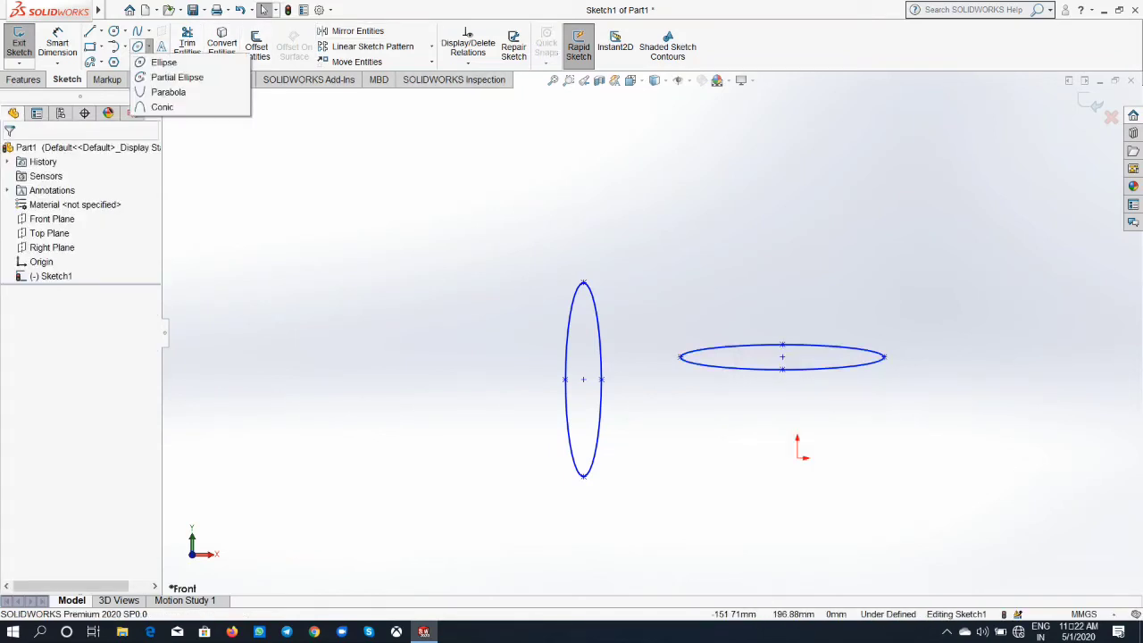
click(177, 76)
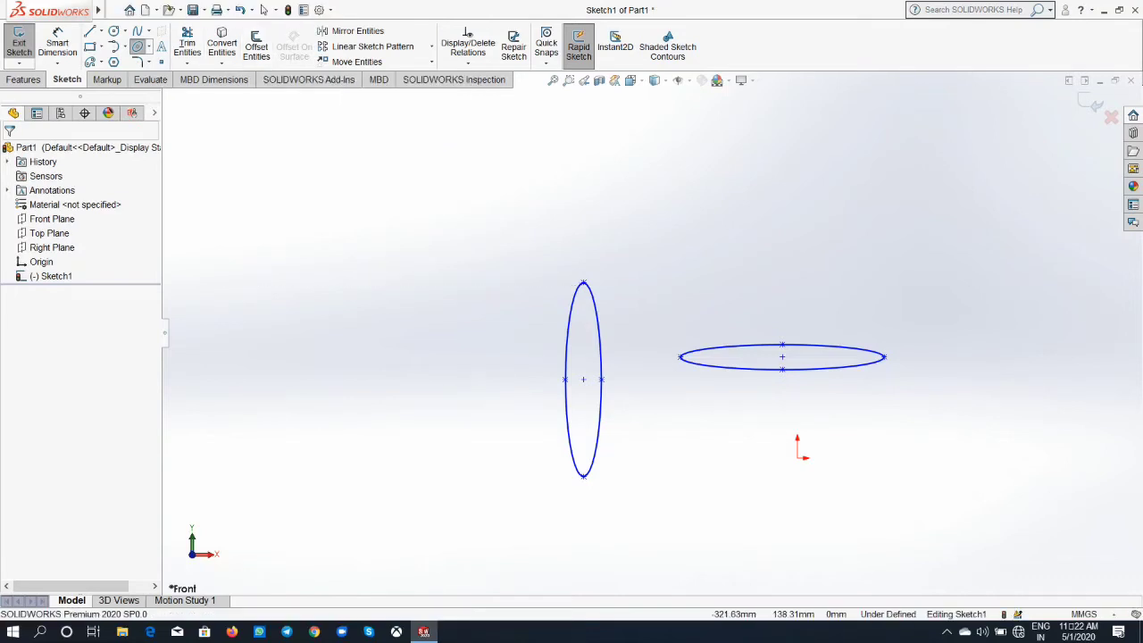
click(402, 287)
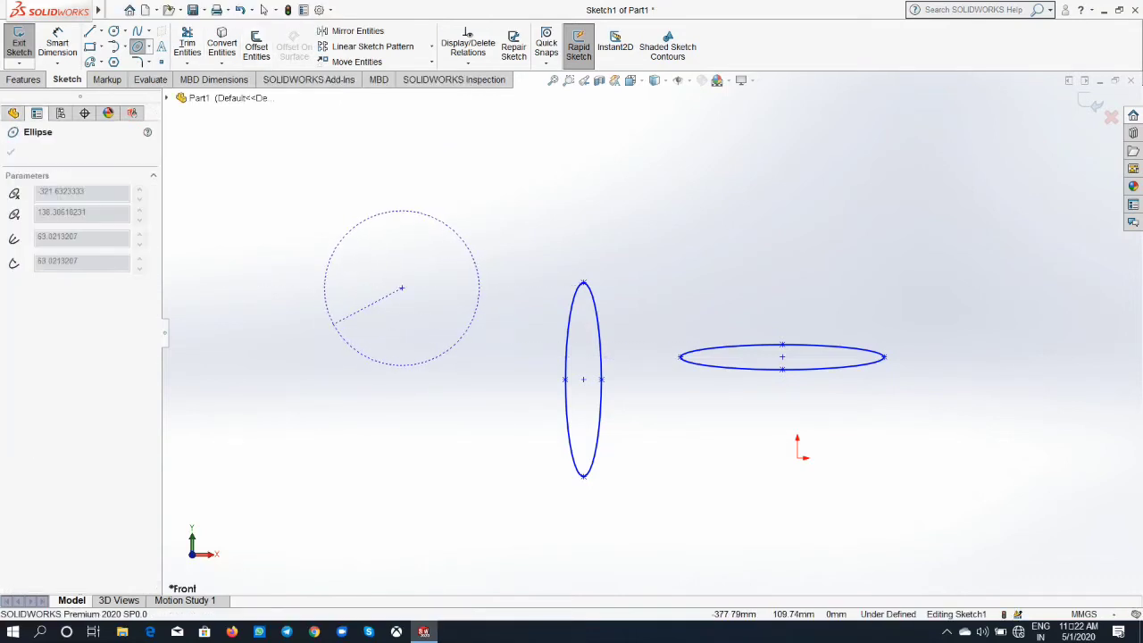
click(336, 322)
click(344, 268)
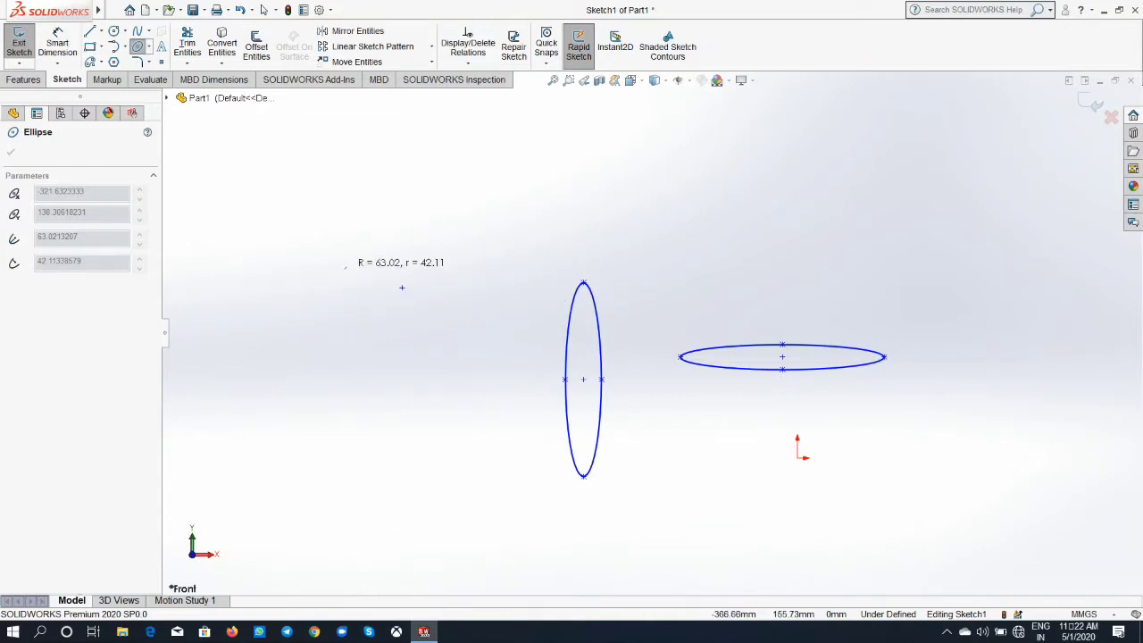
click(333, 325)
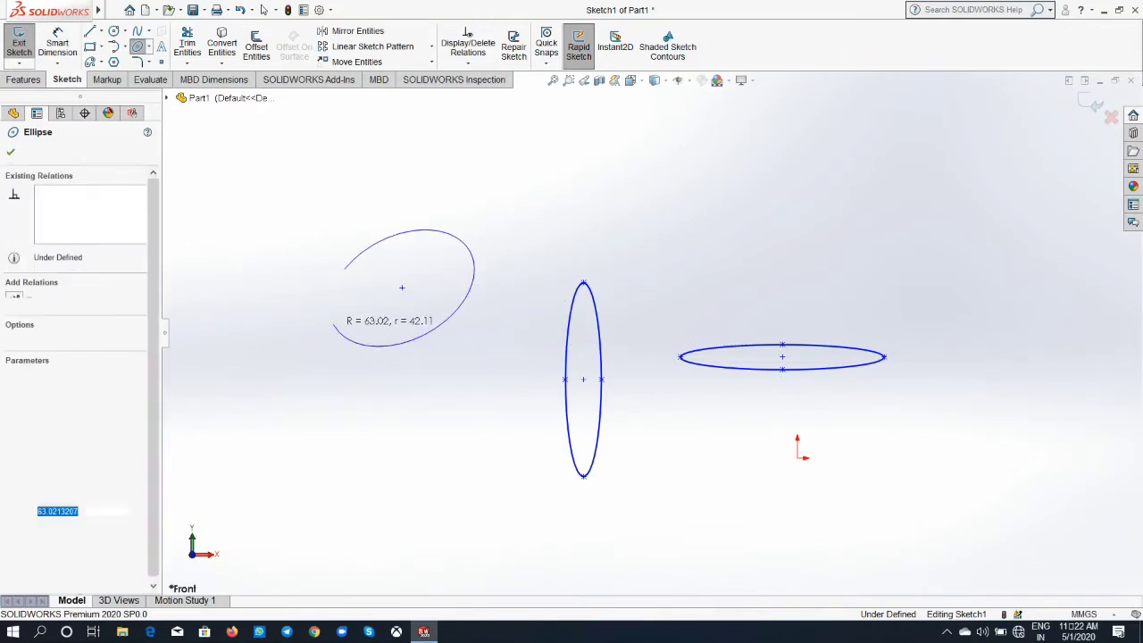
right_click(356, 391)
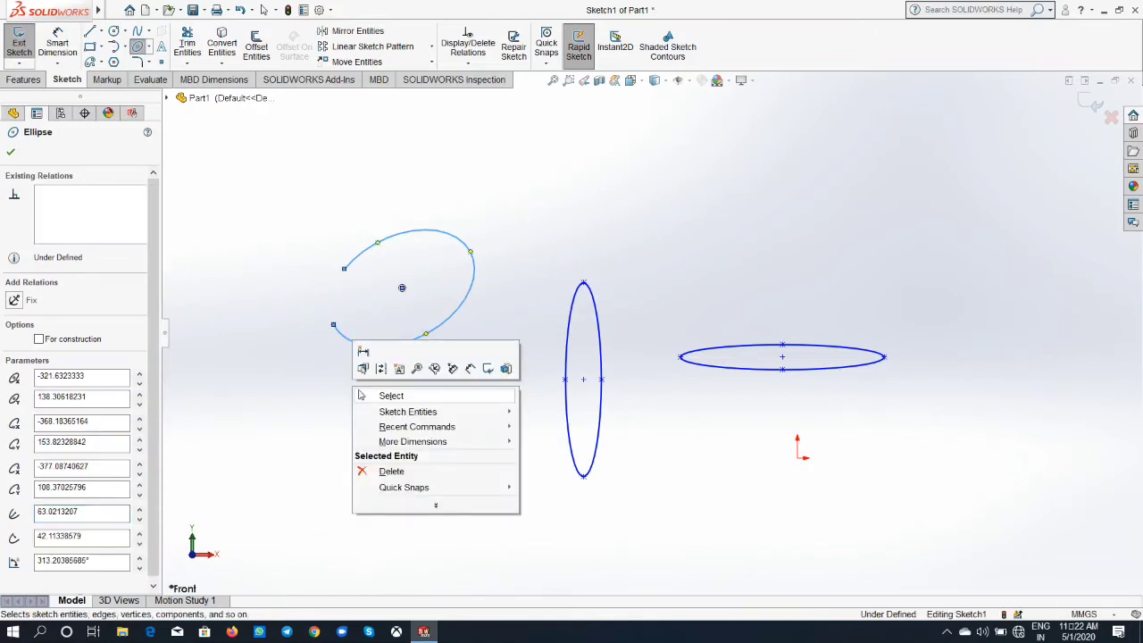
click(391, 395)
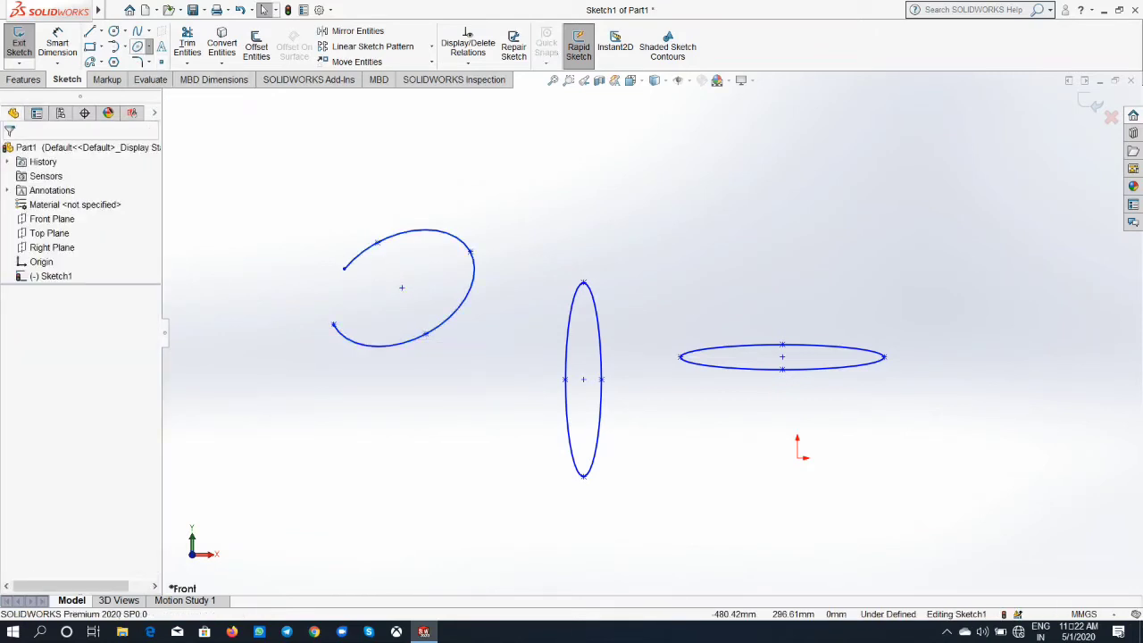
Box-select and delete both ellipses and the elliptical arc
click(148, 47)
click(148, 46)
drag(337, 306, 908, 526)
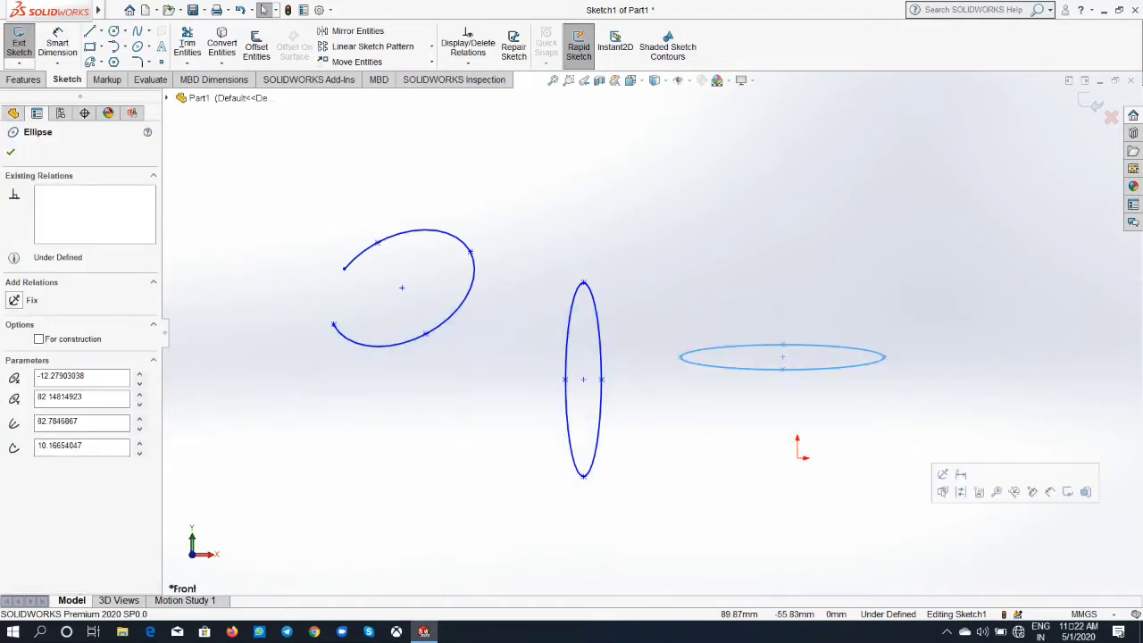
key(Delete)
drag(872, 531, 276, 191)
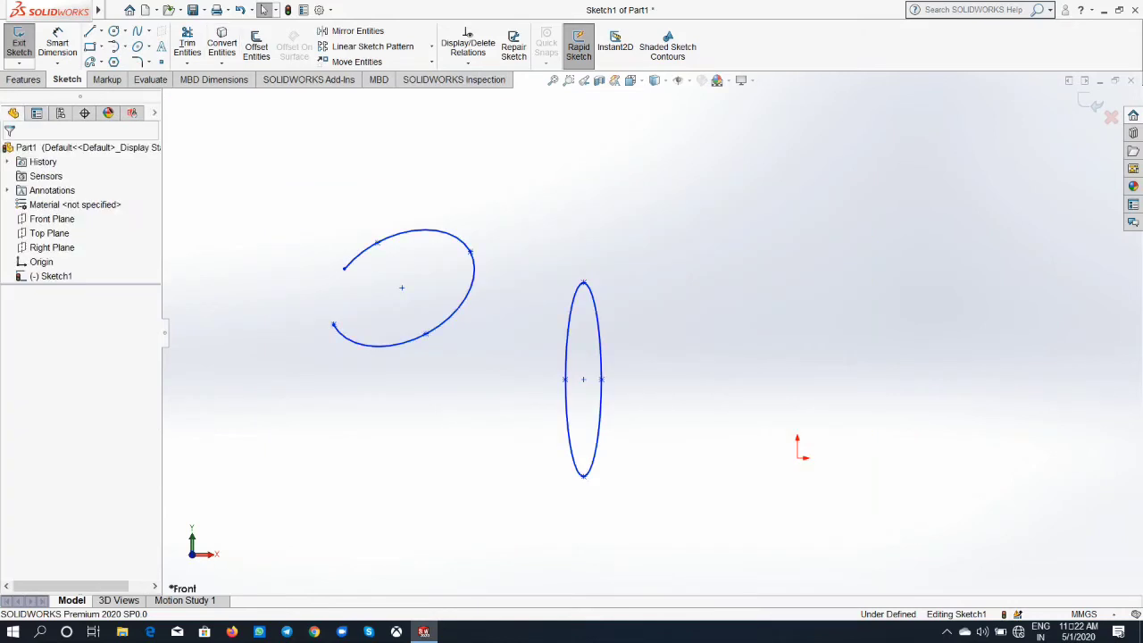
mouse_move(723, 538)
mouse_down()
mouse_move(346, 185)
mouse_move(319, 186)
mouse_up()
key(Delete)
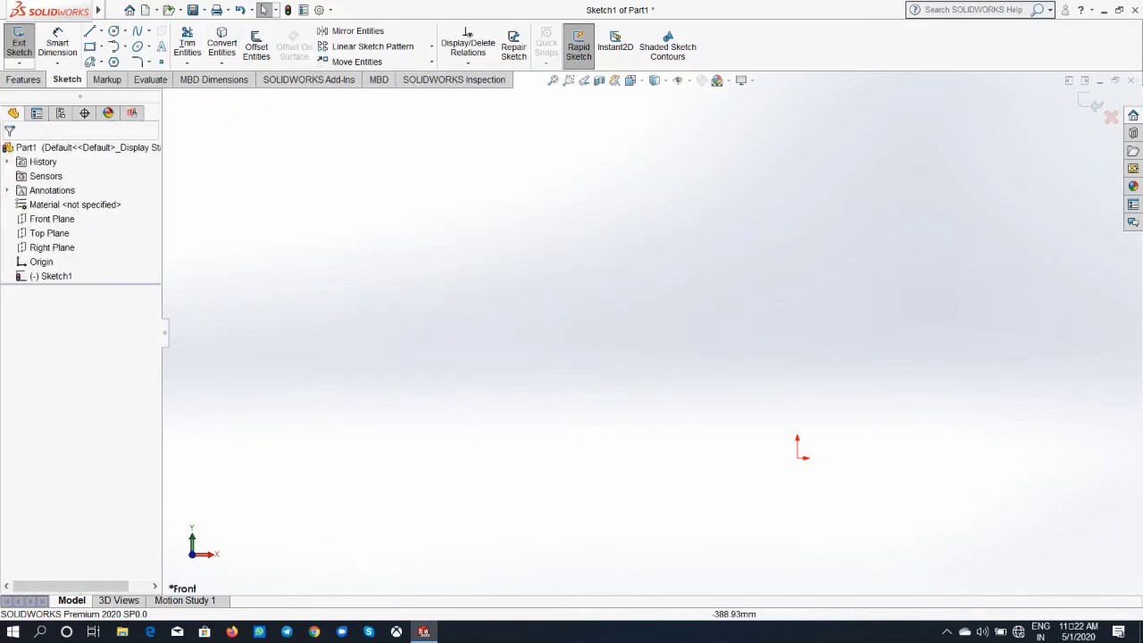
Draw a right-opening parabola with its focus at the origin and upper and lower end points
click(148, 47)
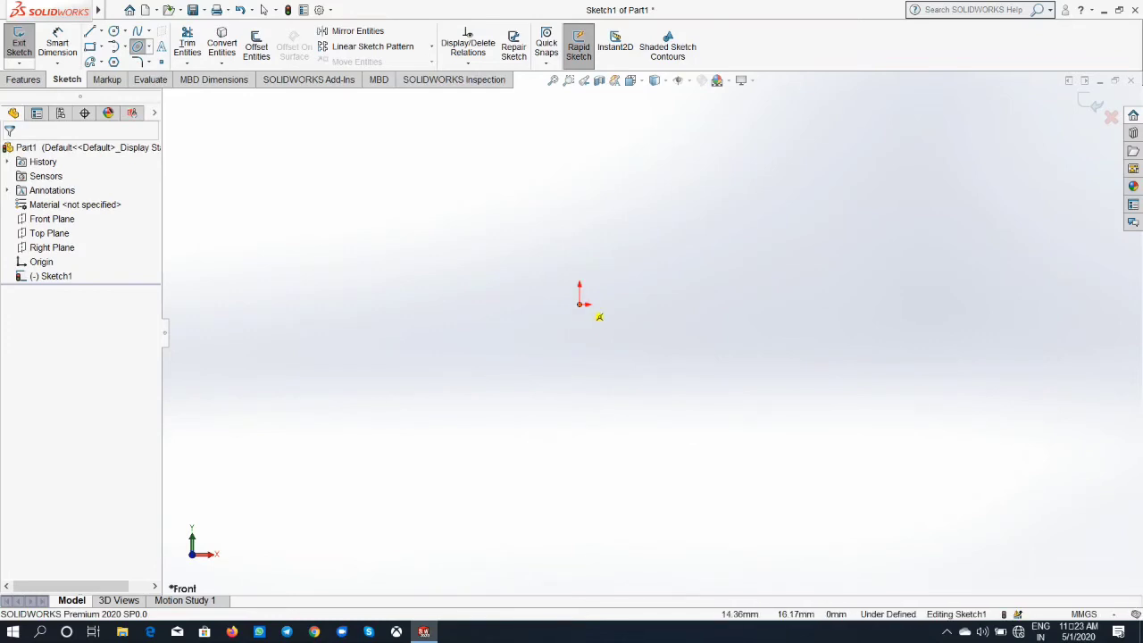
click(581, 304)
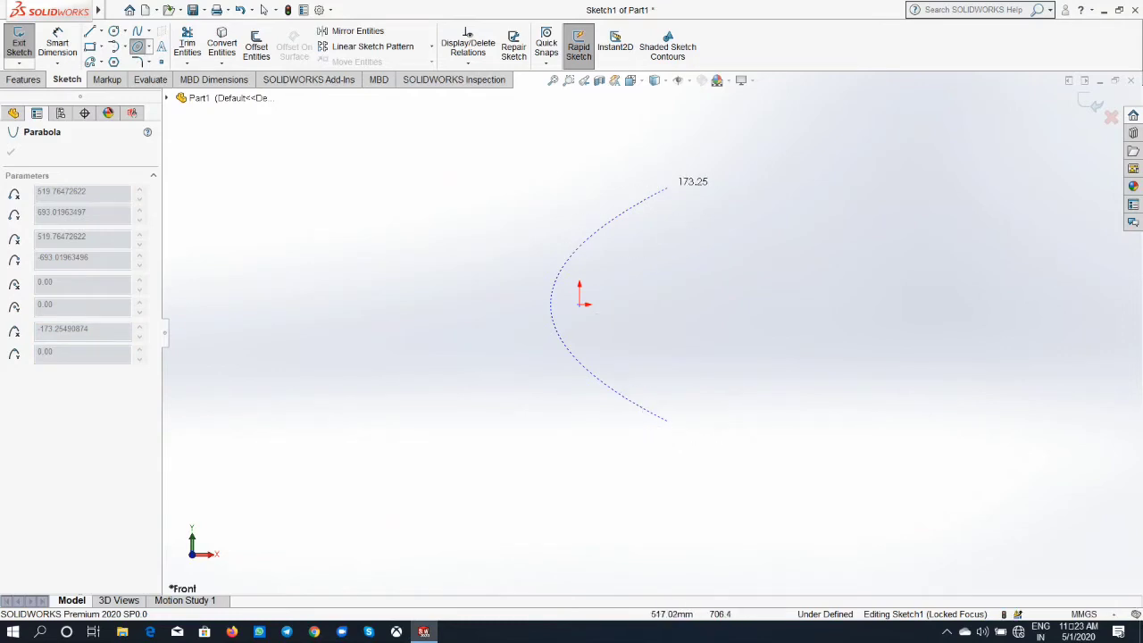
click(669, 187)
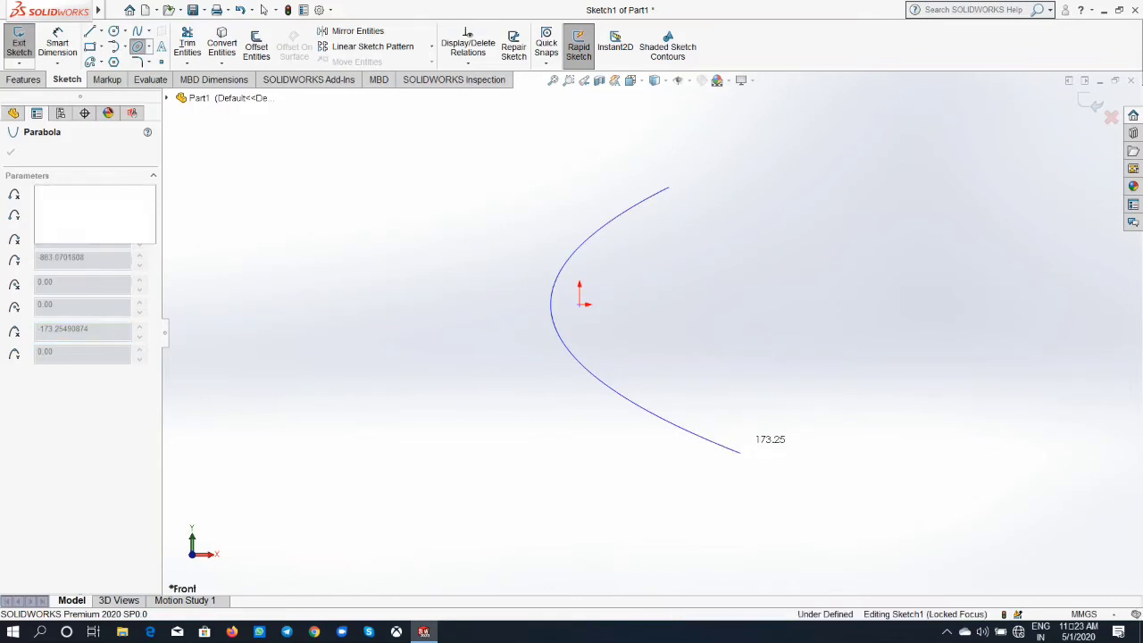
click(739, 453)
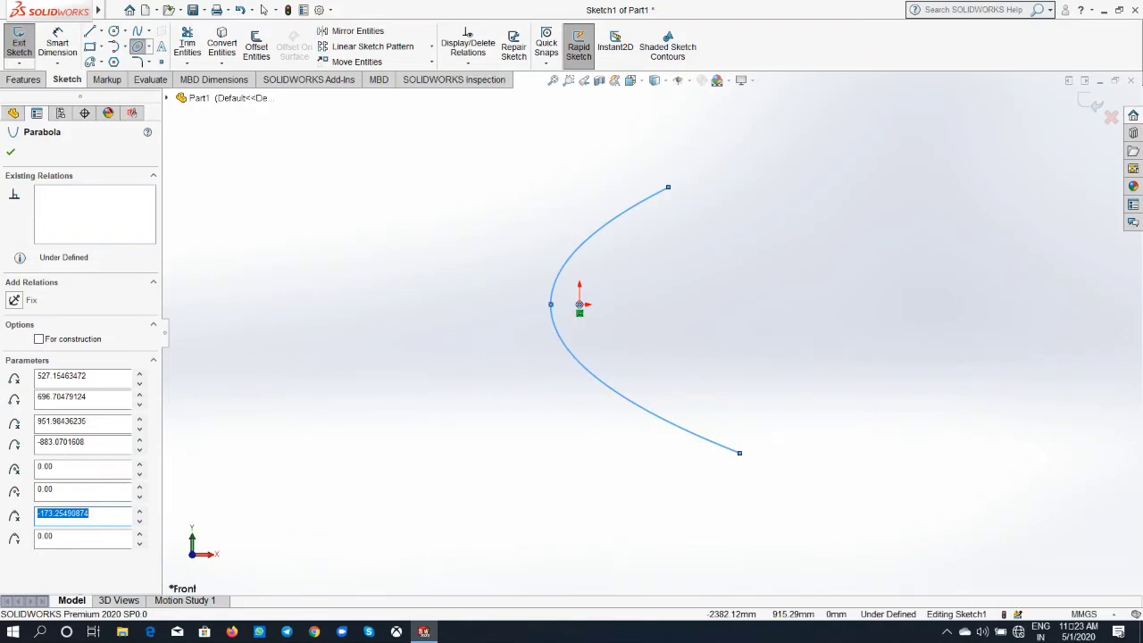
click(148, 47)
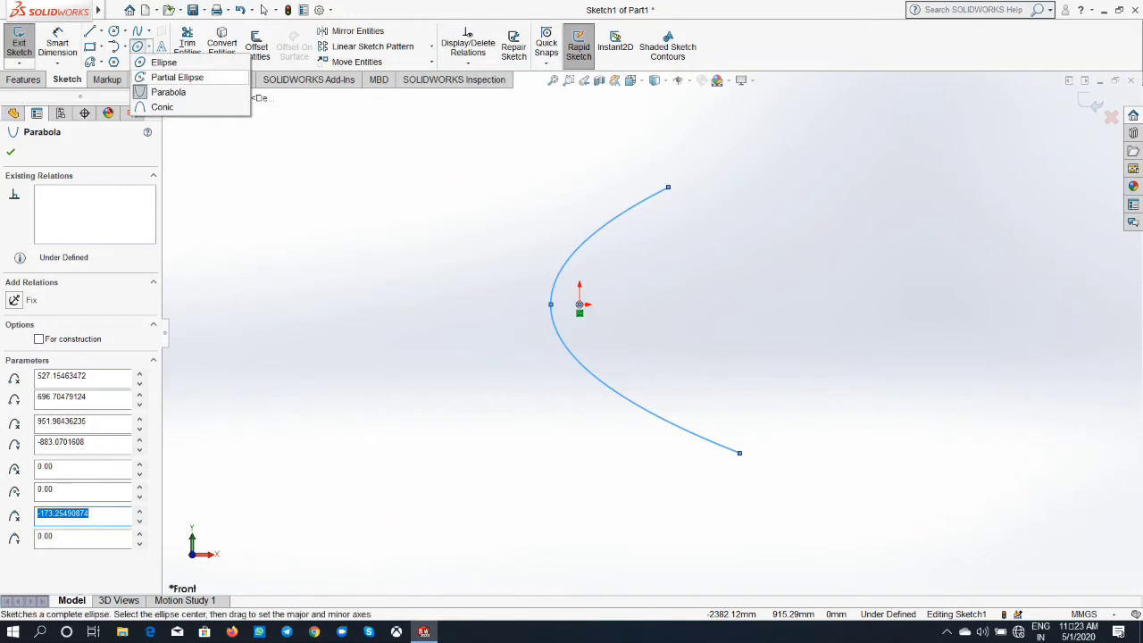
Draw a conic curve left of the parabola, setting two end points, top vertex and rho
click(162, 106)
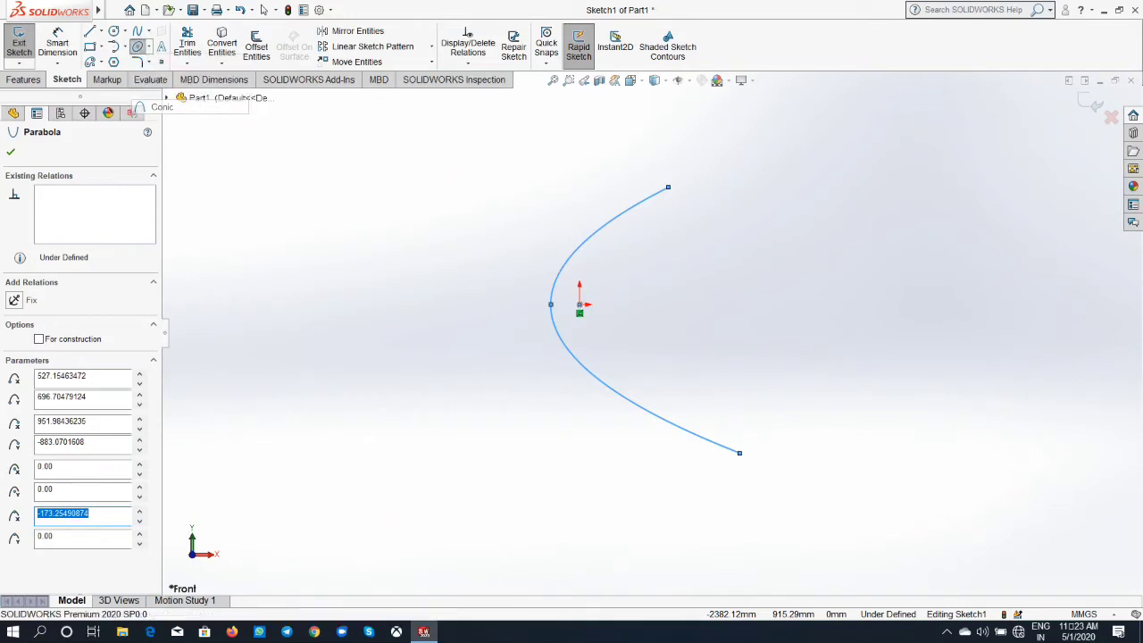
click(383, 463)
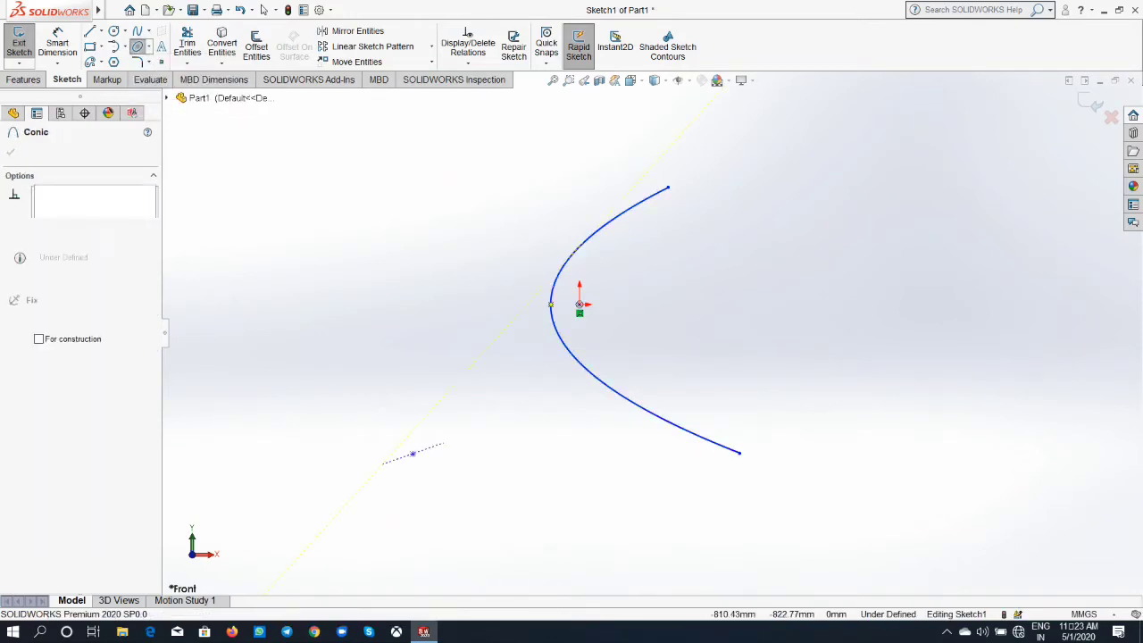
click(485, 425)
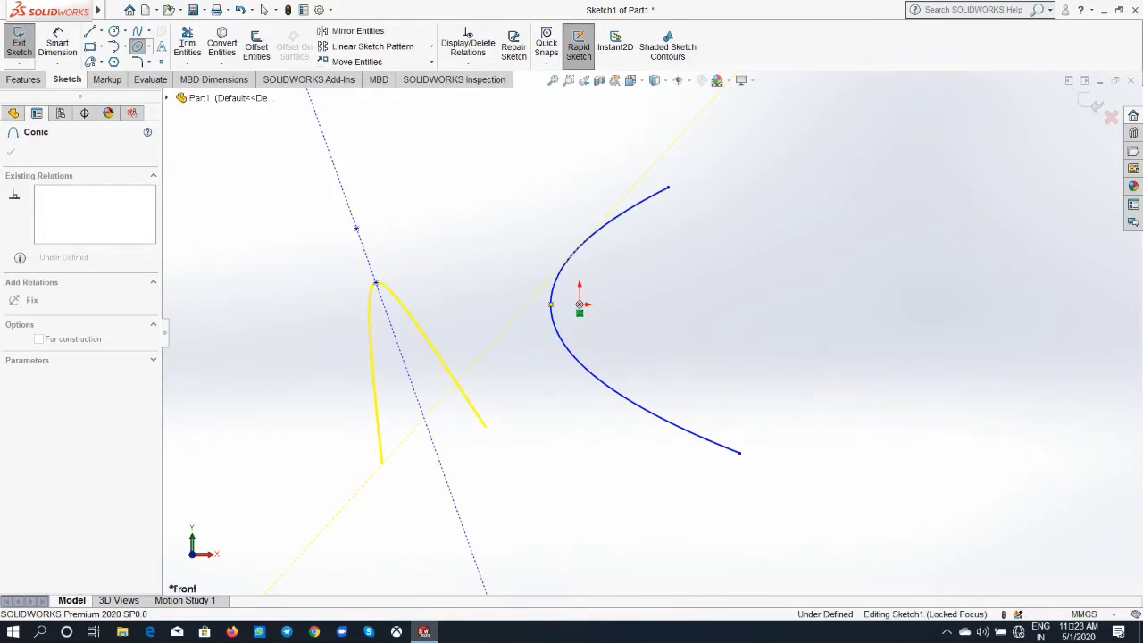
click(376, 283)
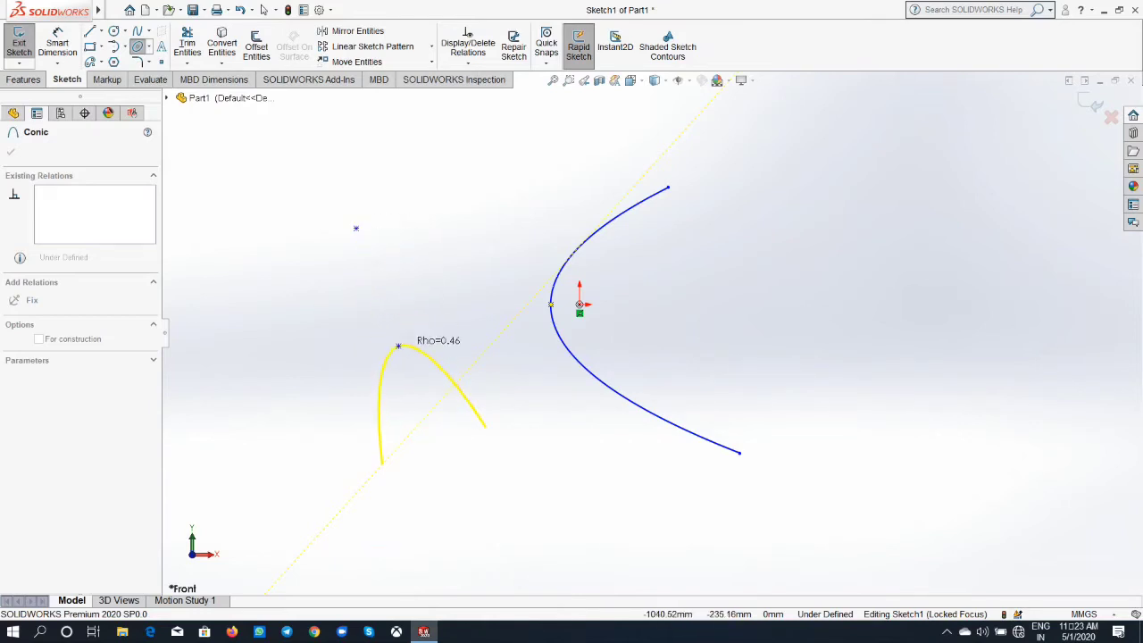
click(374, 278)
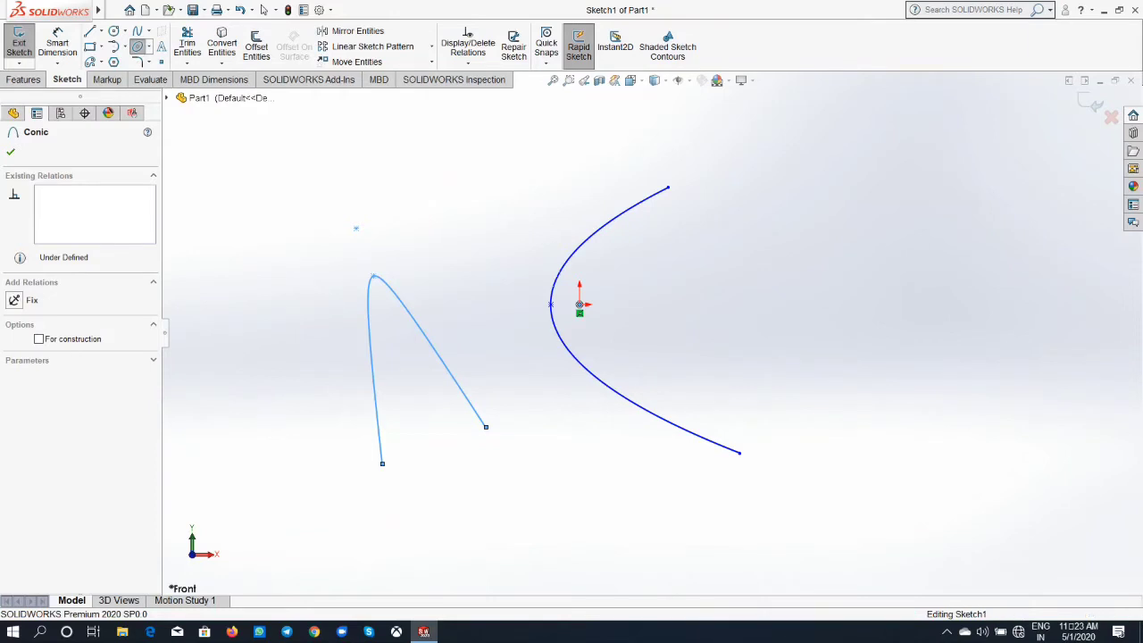
Exit the conic tool and delete the parabola and conic, leaving the sketch empty
right_click(575, 344)
key(Escape)
key(Escape)
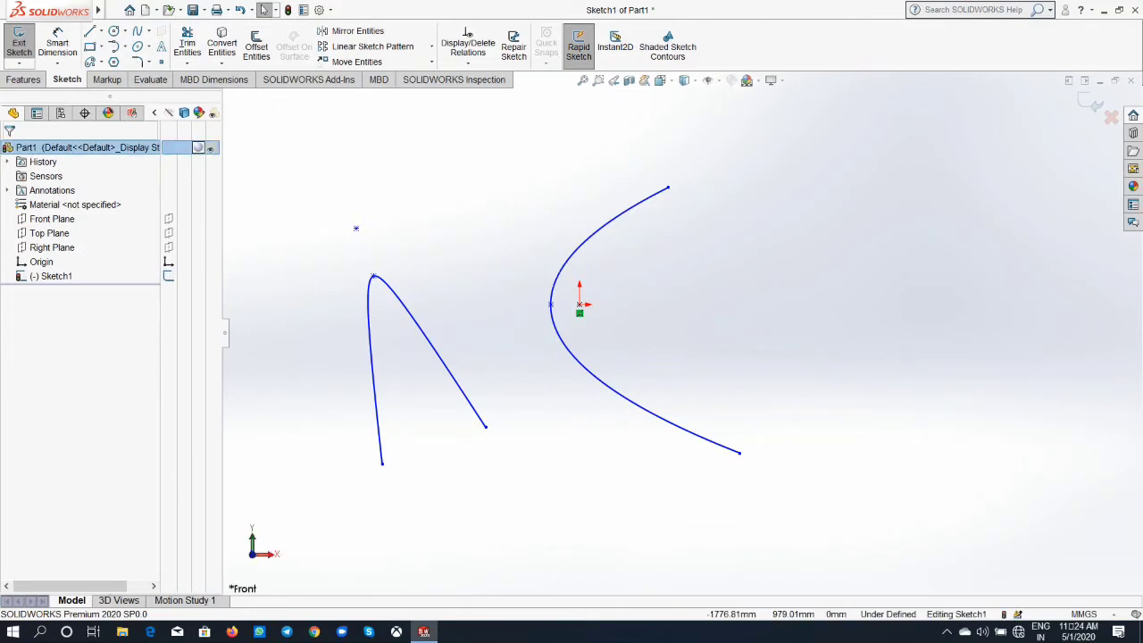
drag(281, 139, 865, 551)
key(Delete)
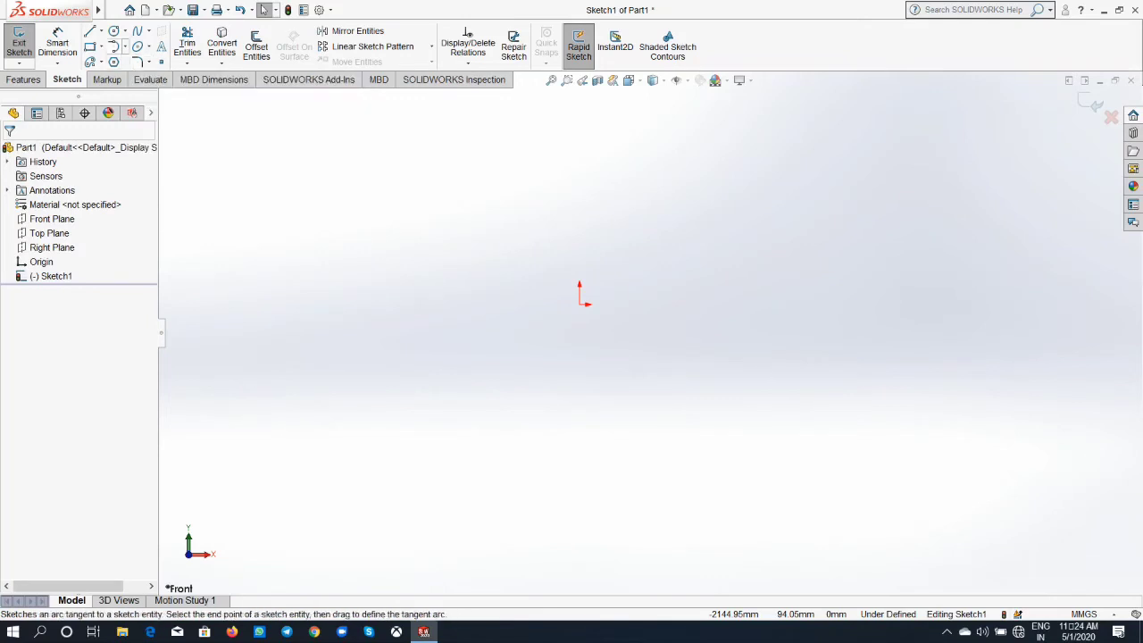
Draw a rectangle from the origin to a corner below right, then activate Sketch Fillet
click(89, 46)
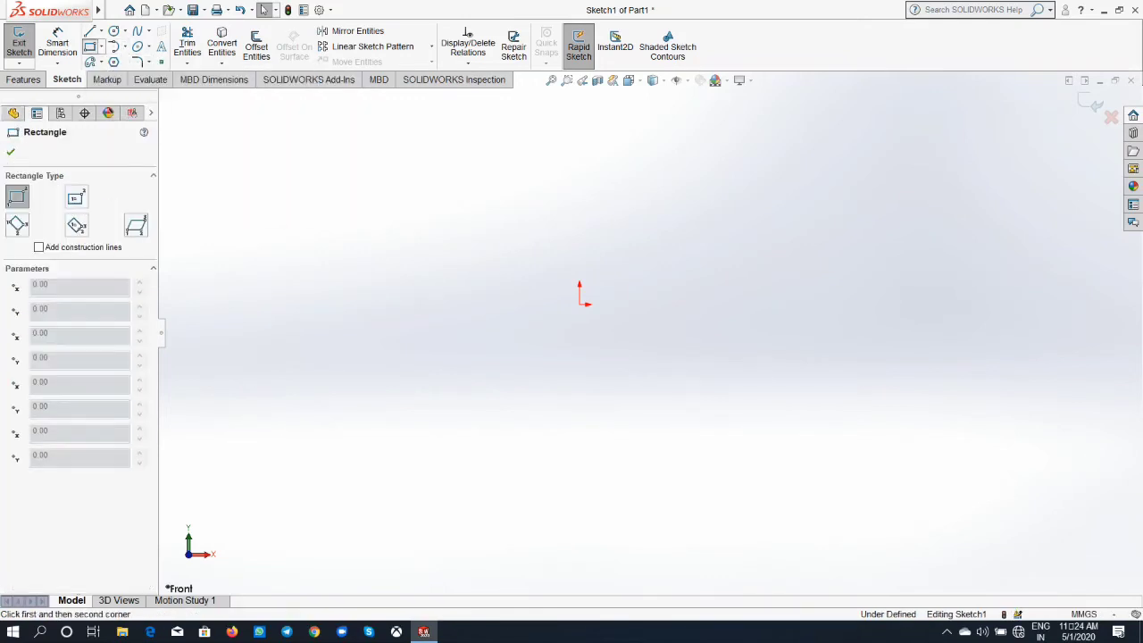
click(579, 305)
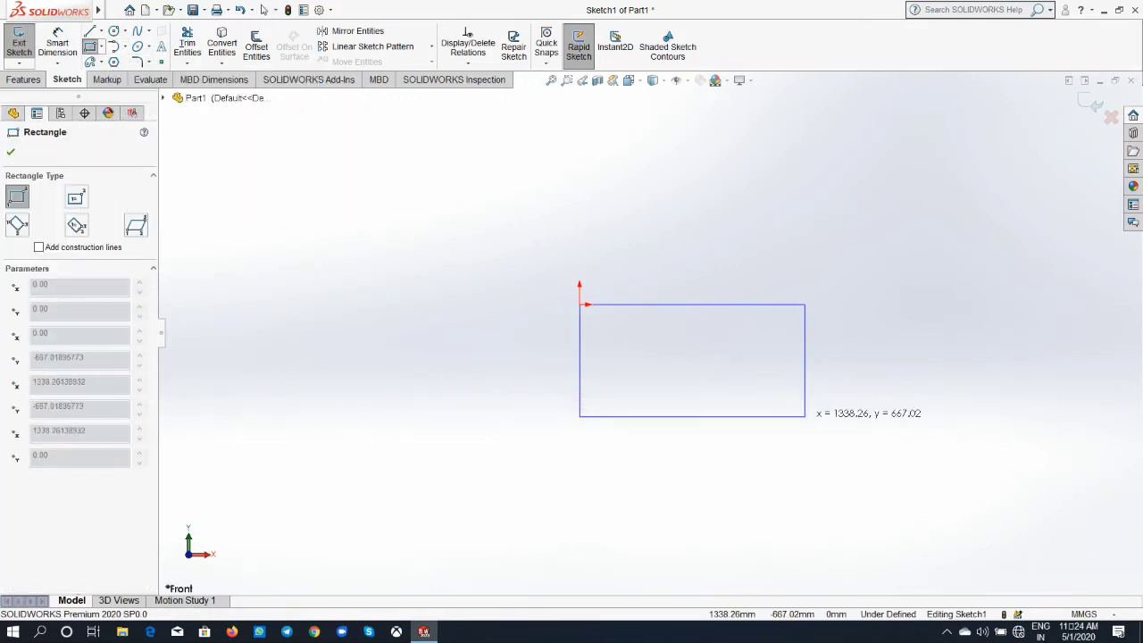
click(805, 416)
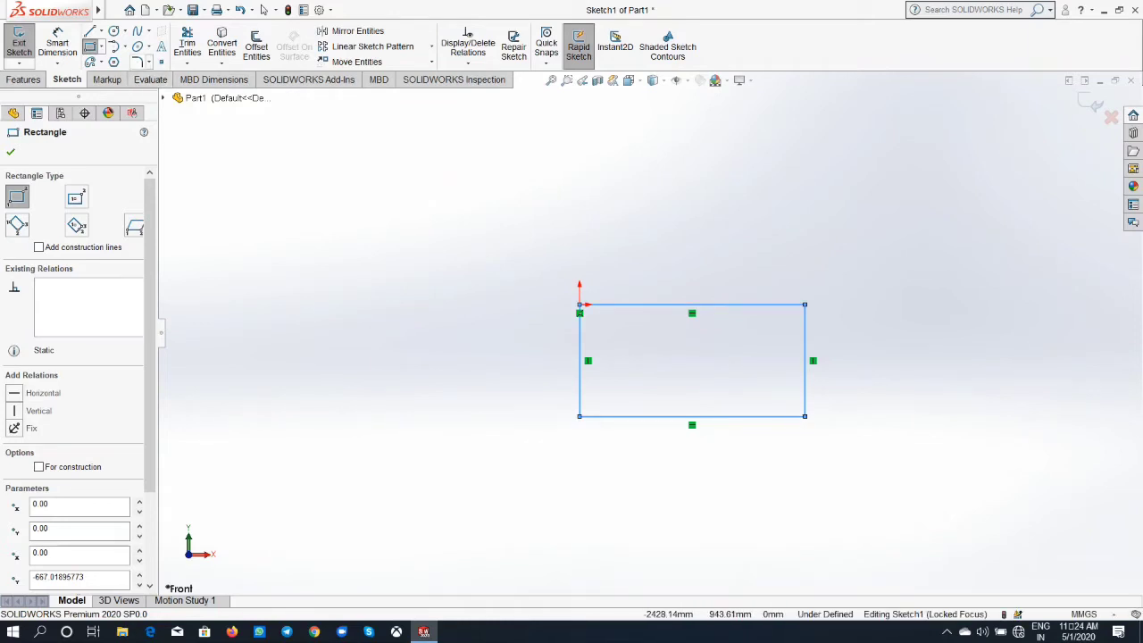
click(138, 62)
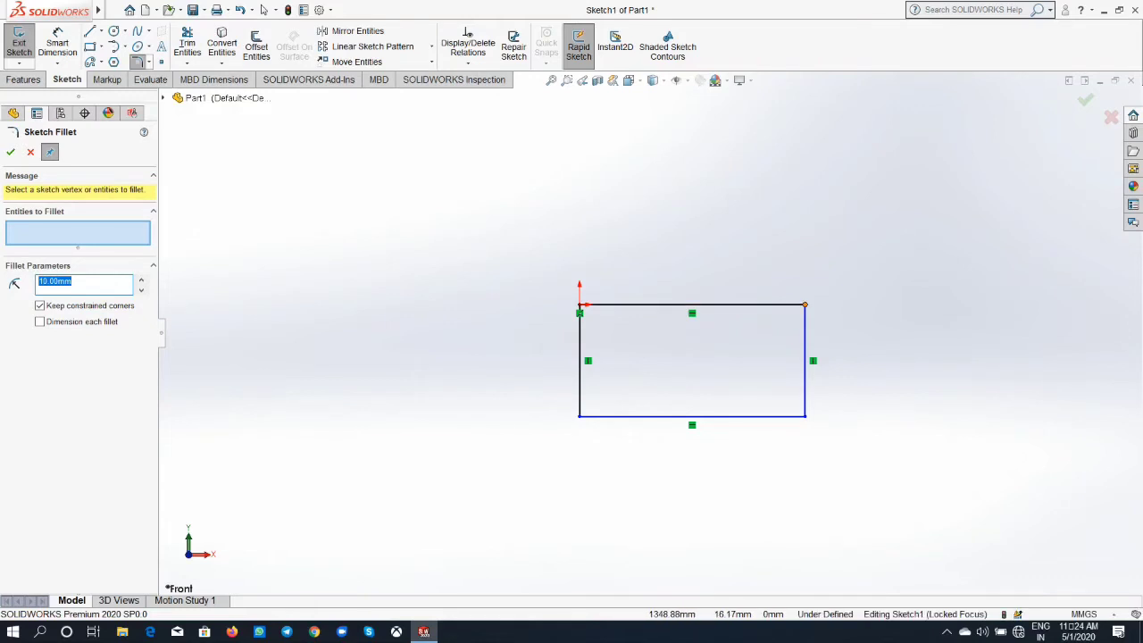
Pick the rectangle's right and top edges as the fillet lines
scroll(839, 291, down, 3)
scroll(799, 325, down, 2)
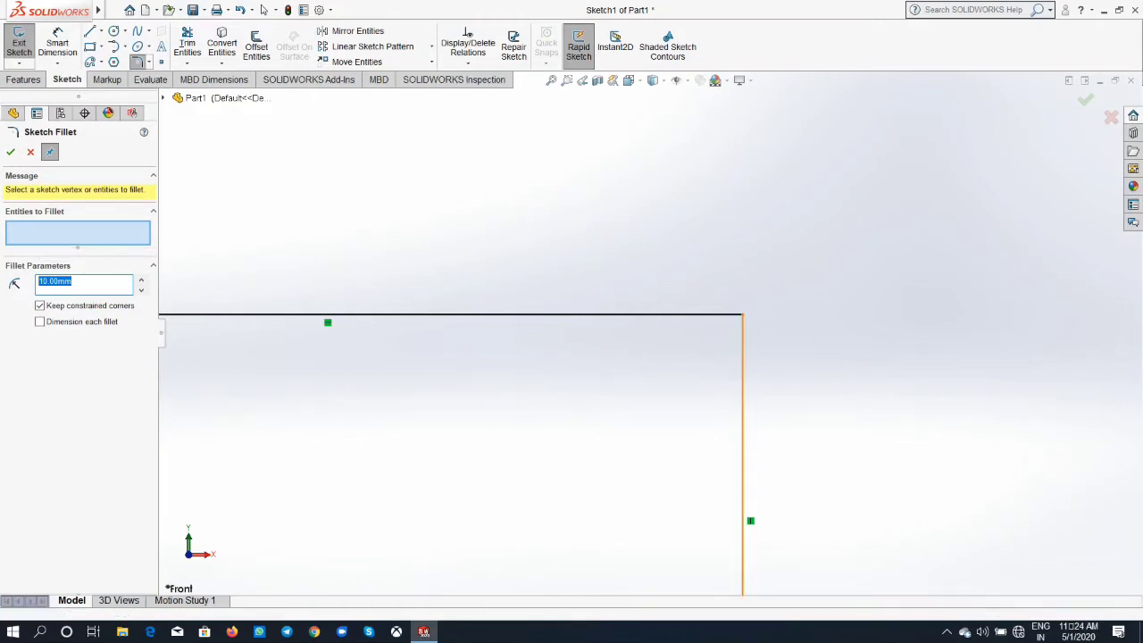
click(743, 447)
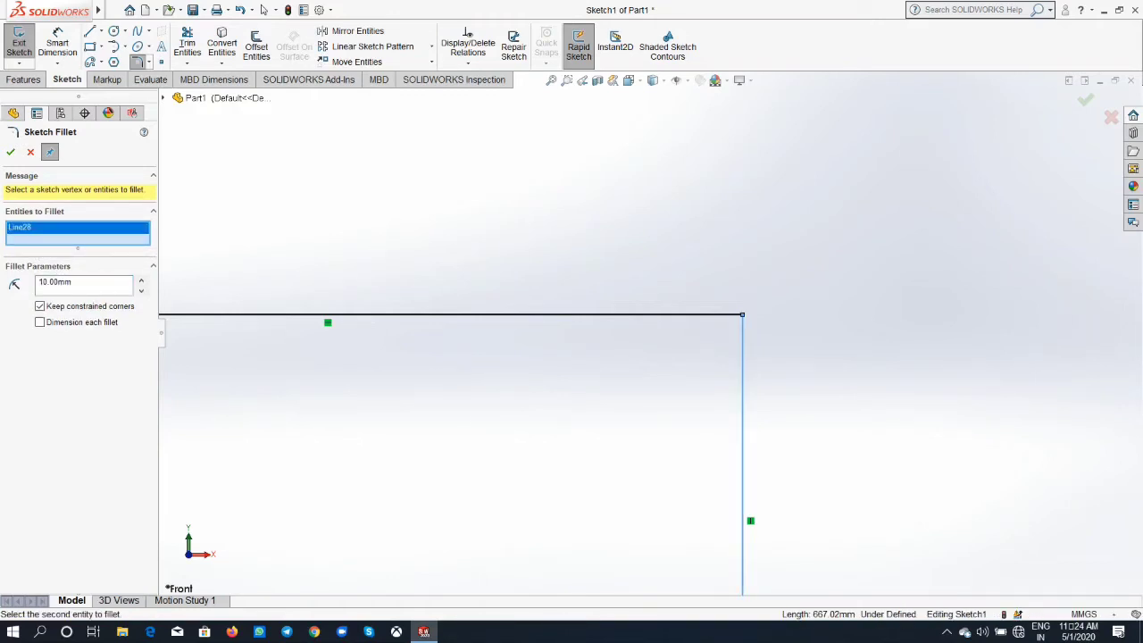
click(678, 314)
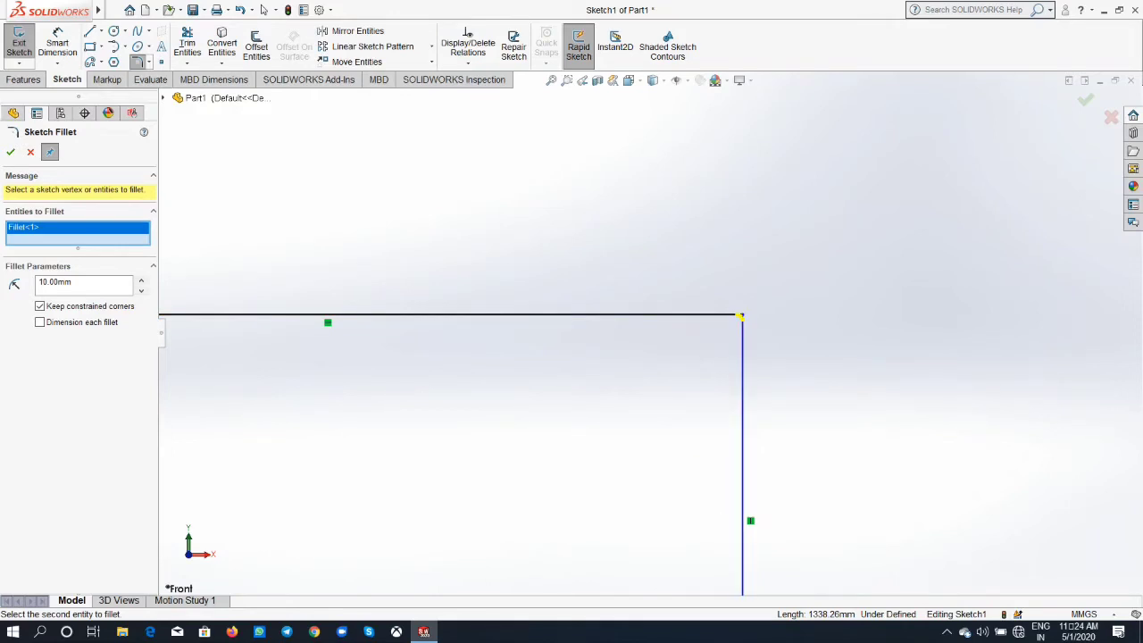
scroll(737, 311, down, 5)
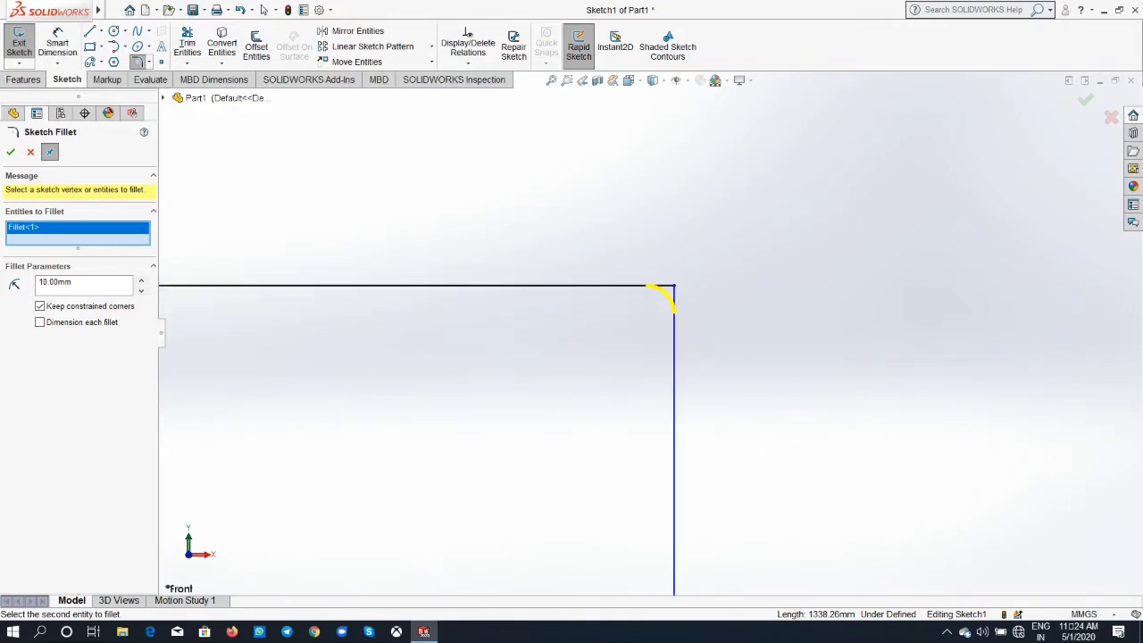
scroll(654, 395, up, 2)
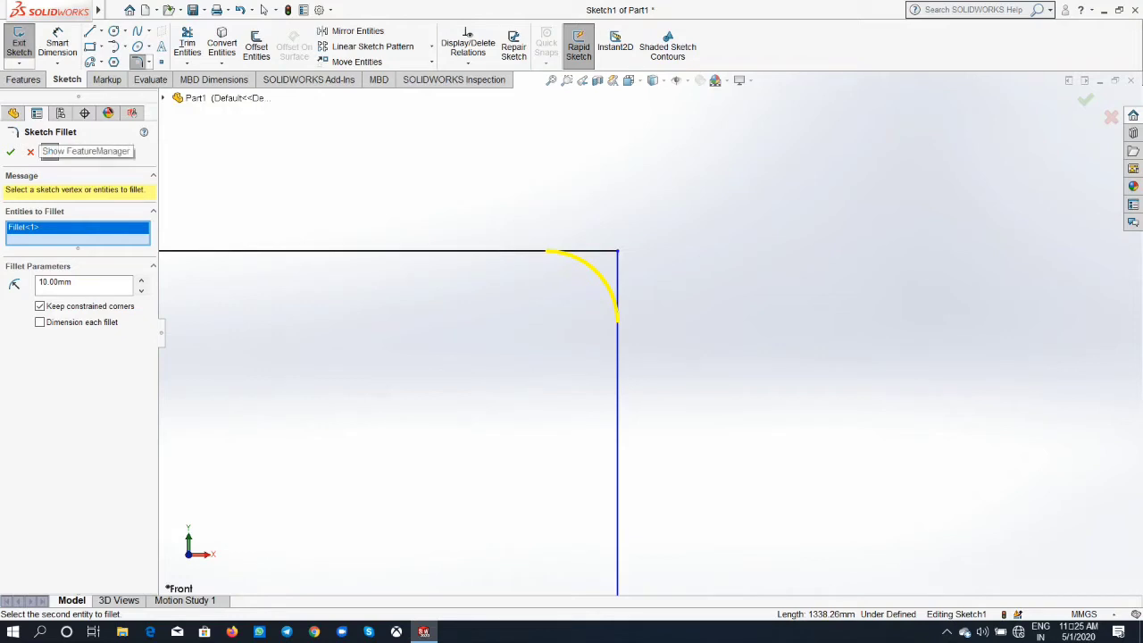
Set the fillet radius to 20 mm and apply it to the corner
click(72, 282)
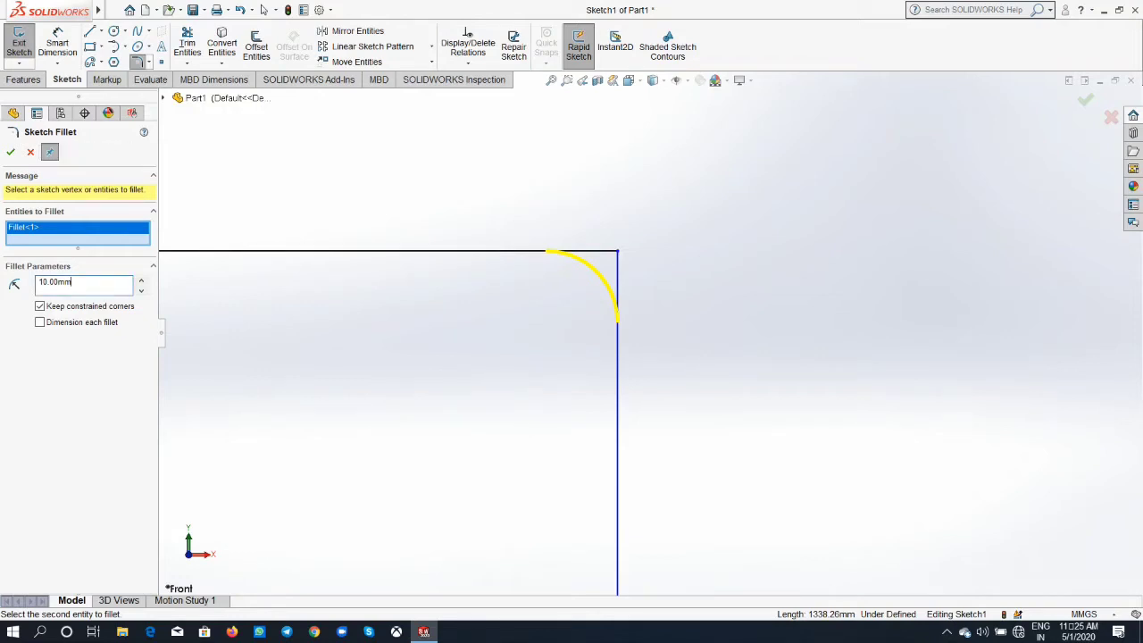
drag(71, 282, 37, 282)
text(20)
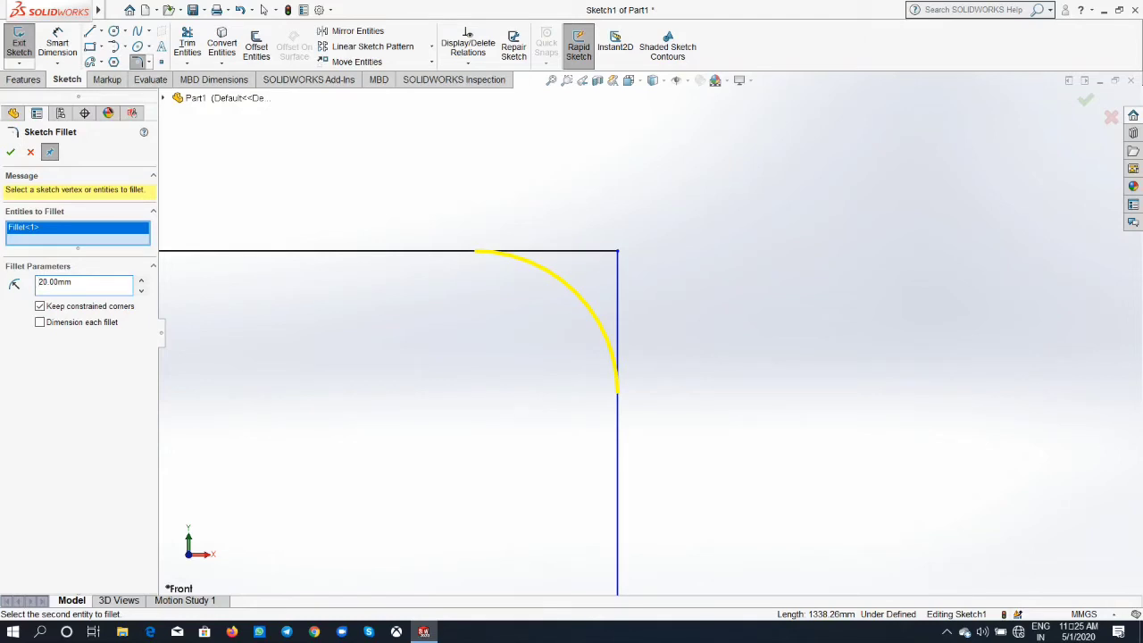
click(11, 152)
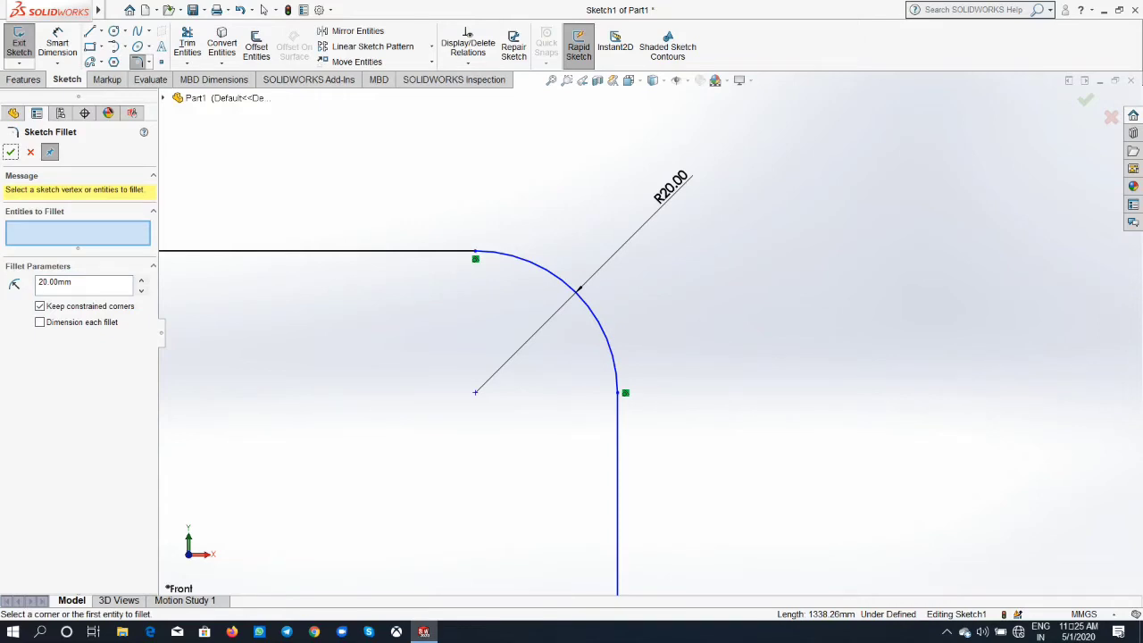
scroll(647, 333, up, 3)
scroll(646, 333, up, 3)
scroll(647, 333, up, 3)
scroll(647, 333, up, 2)
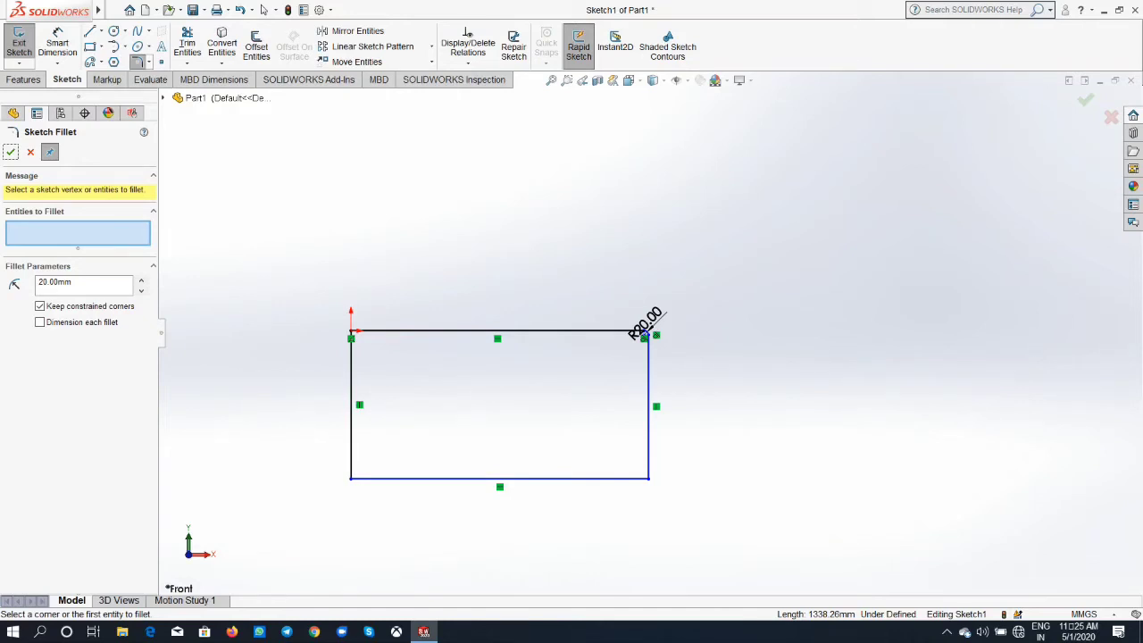
Chamfer the top-left corner between the top and left edges with an equal-distance chamfer
click(149, 61)
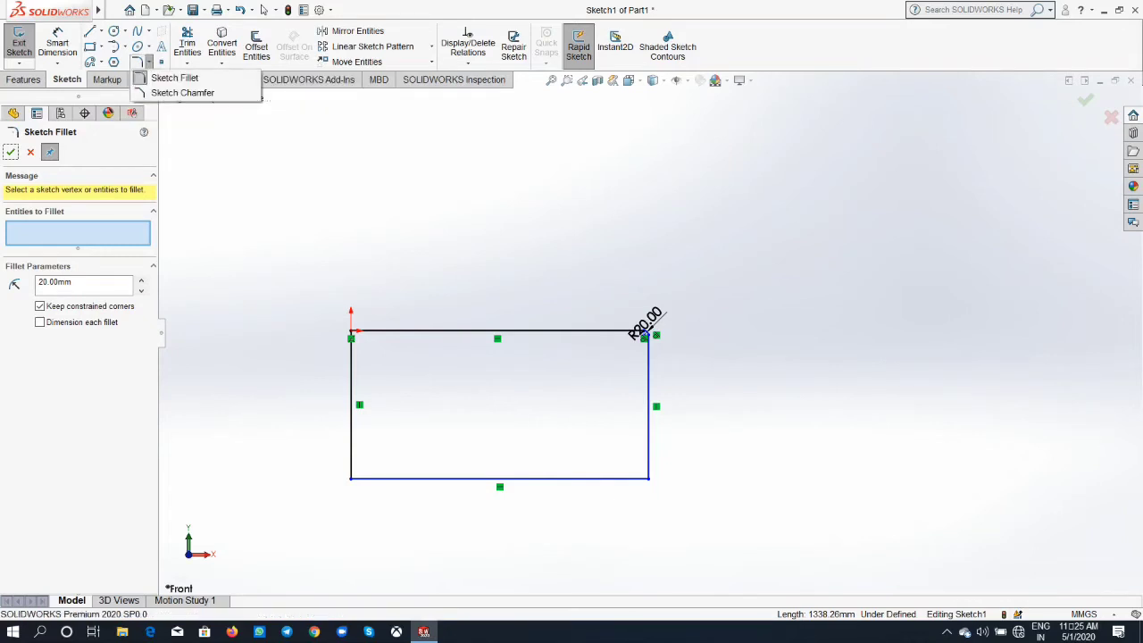
click(182, 93)
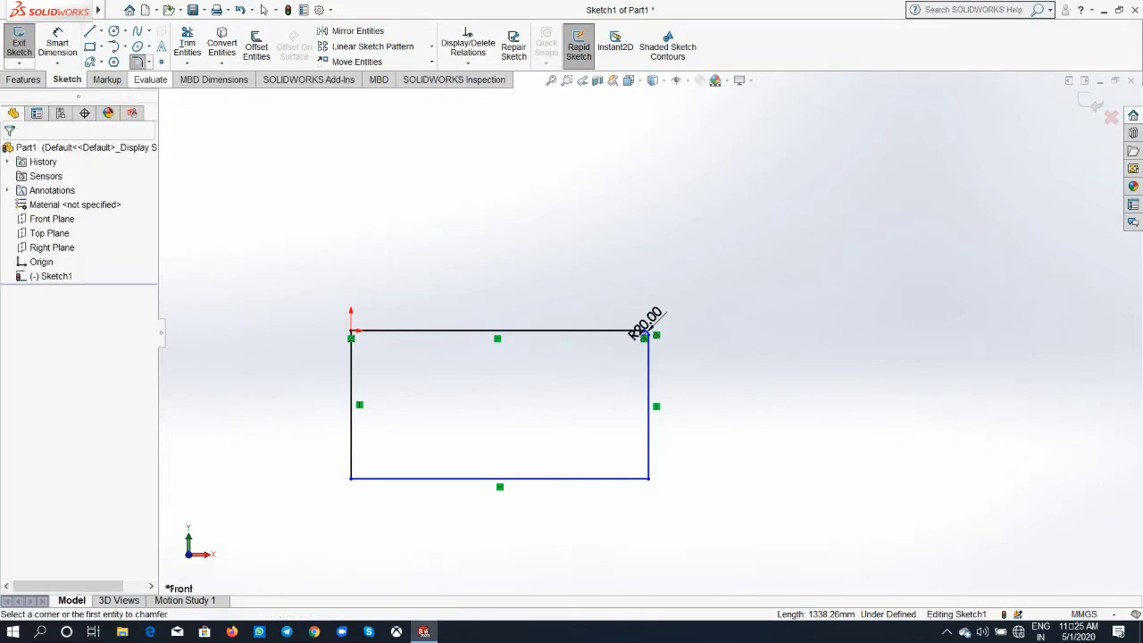
scroll(315, 348, down, 5)
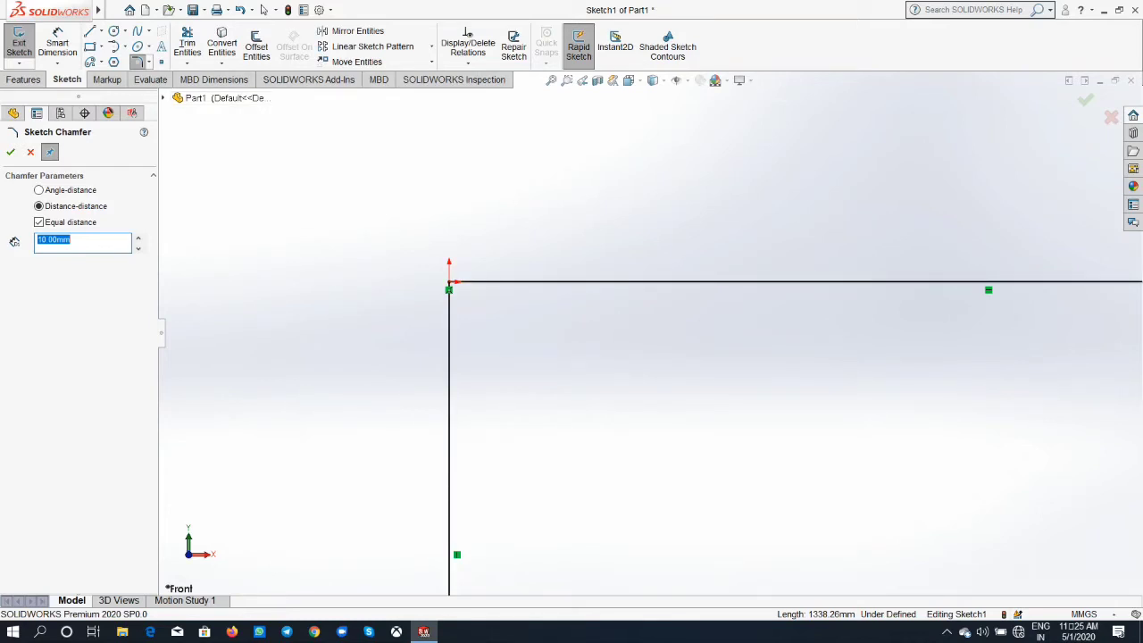
click(625, 282)
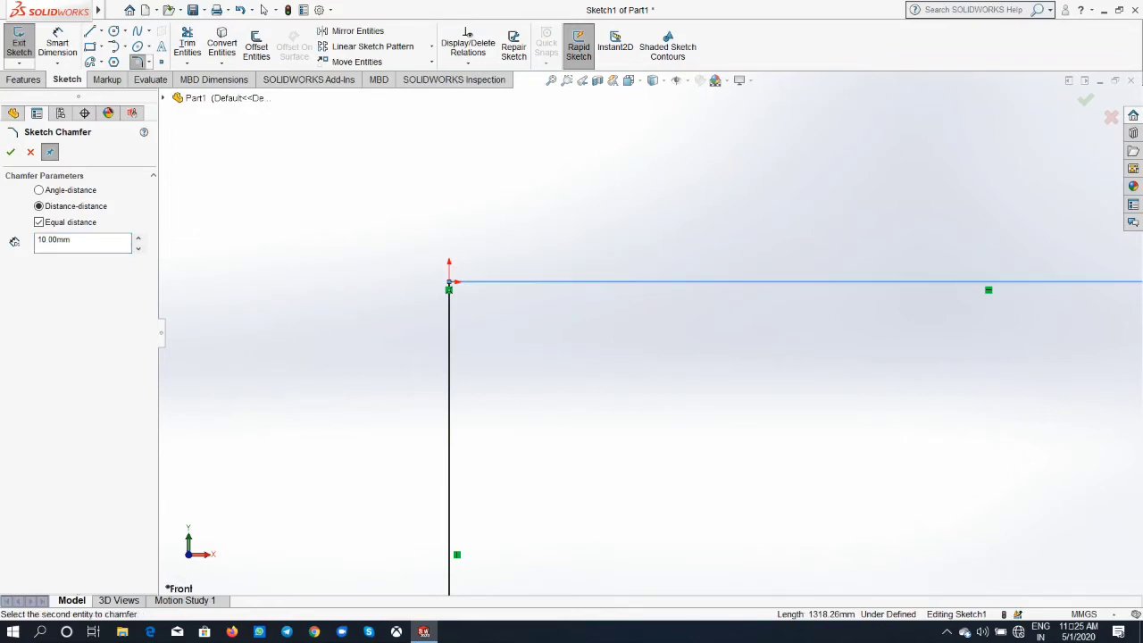
click(448, 295)
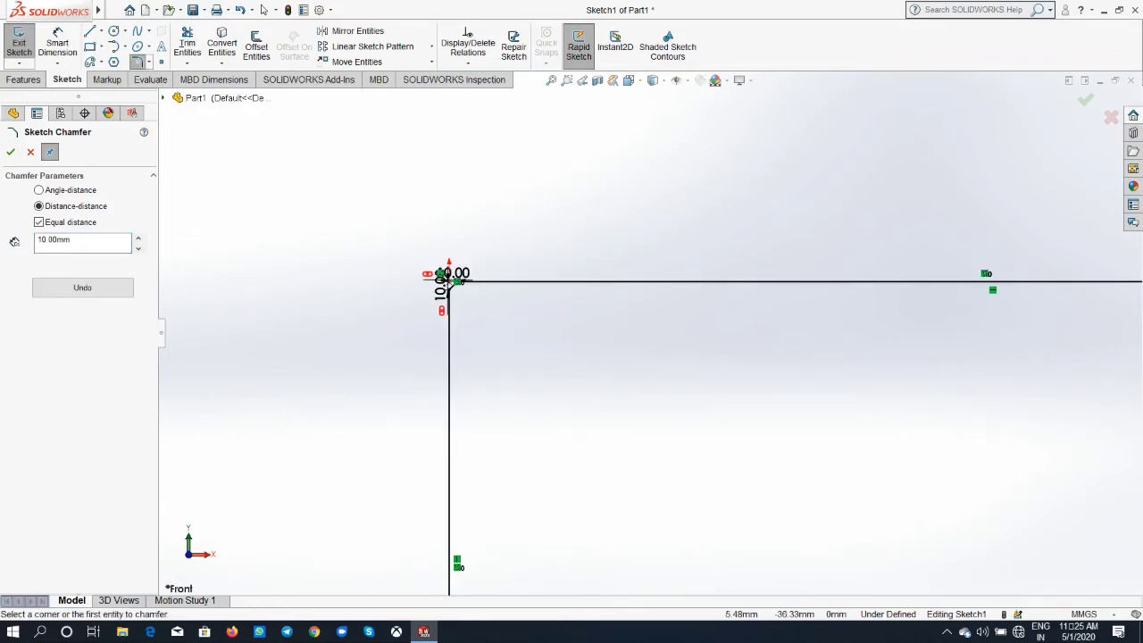
click(54, 240)
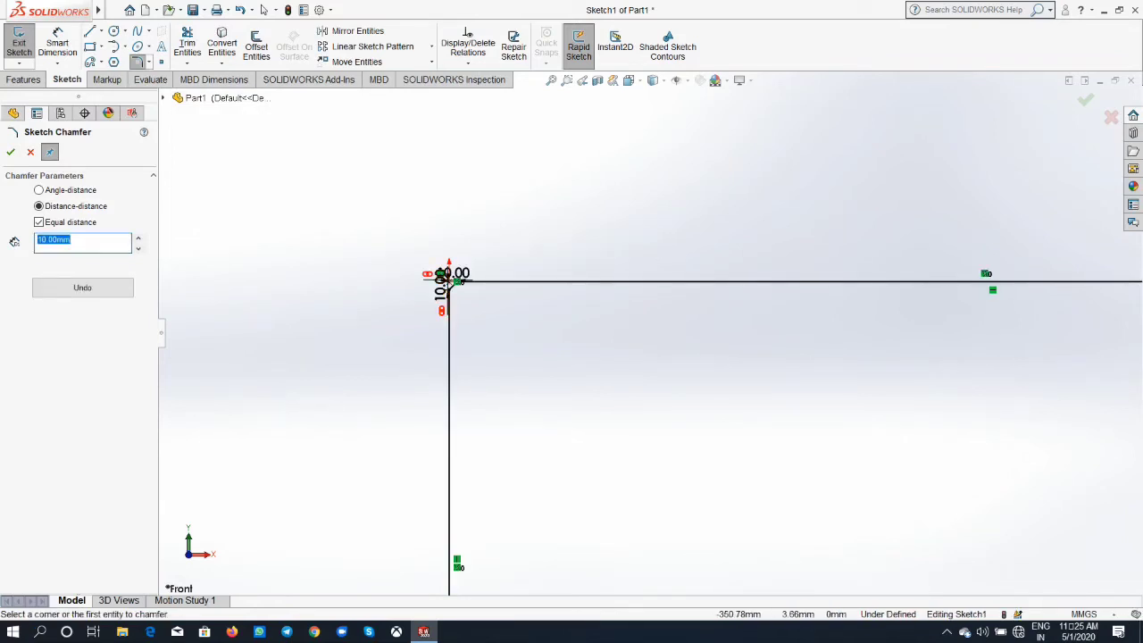
text(30)
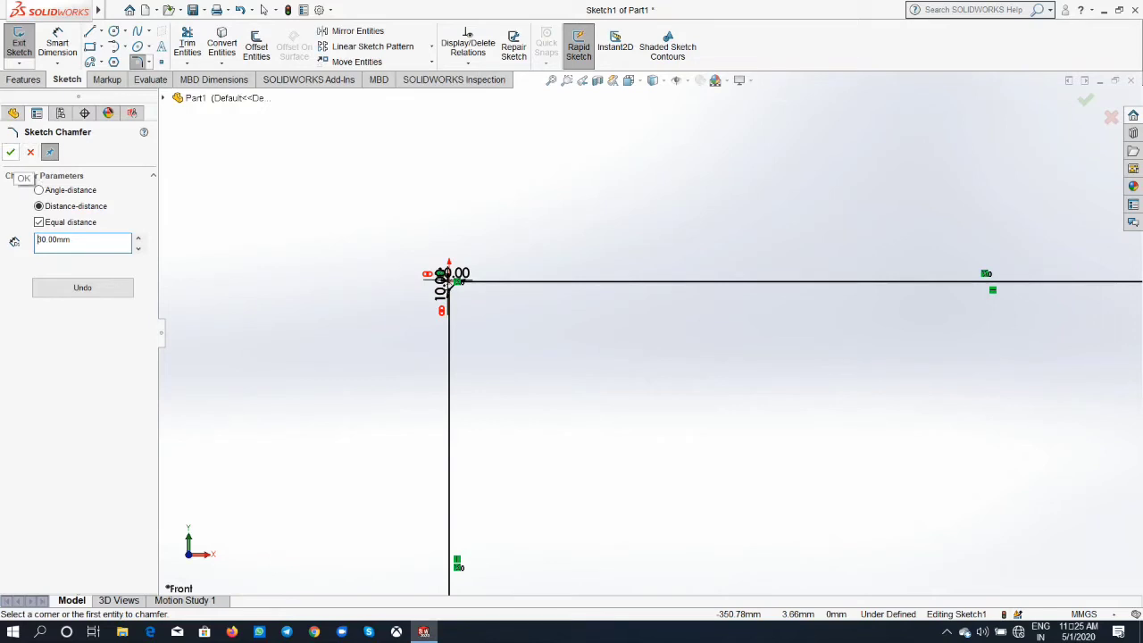
click(11, 152)
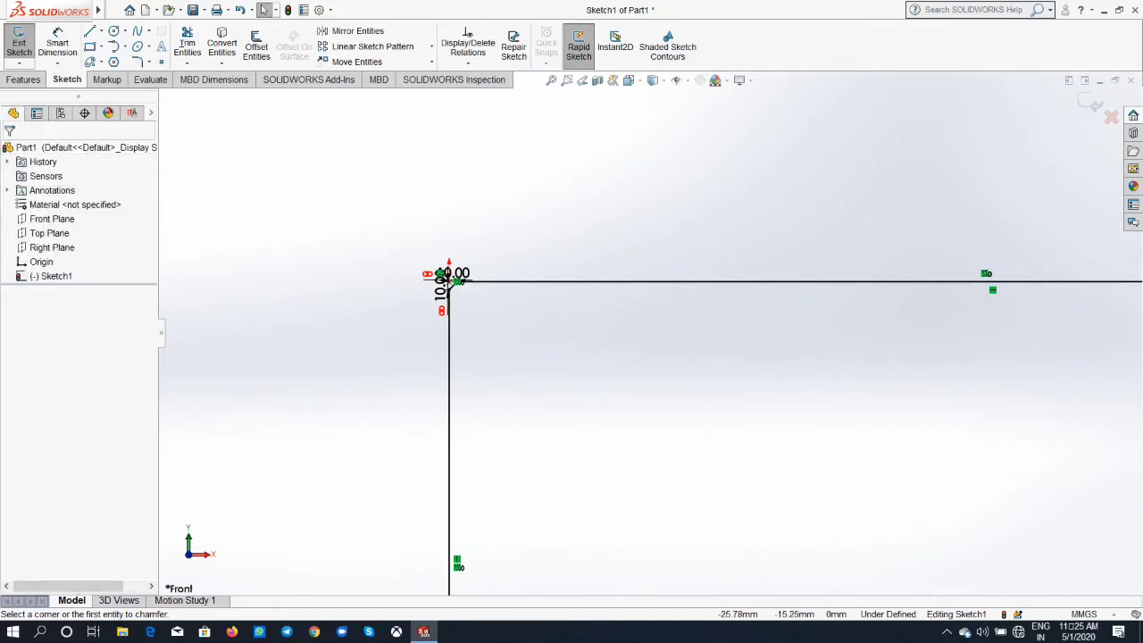
scroll(446, 282, down, 2)
scroll(446, 283, down, 2)
scroll(446, 282, down, 2)
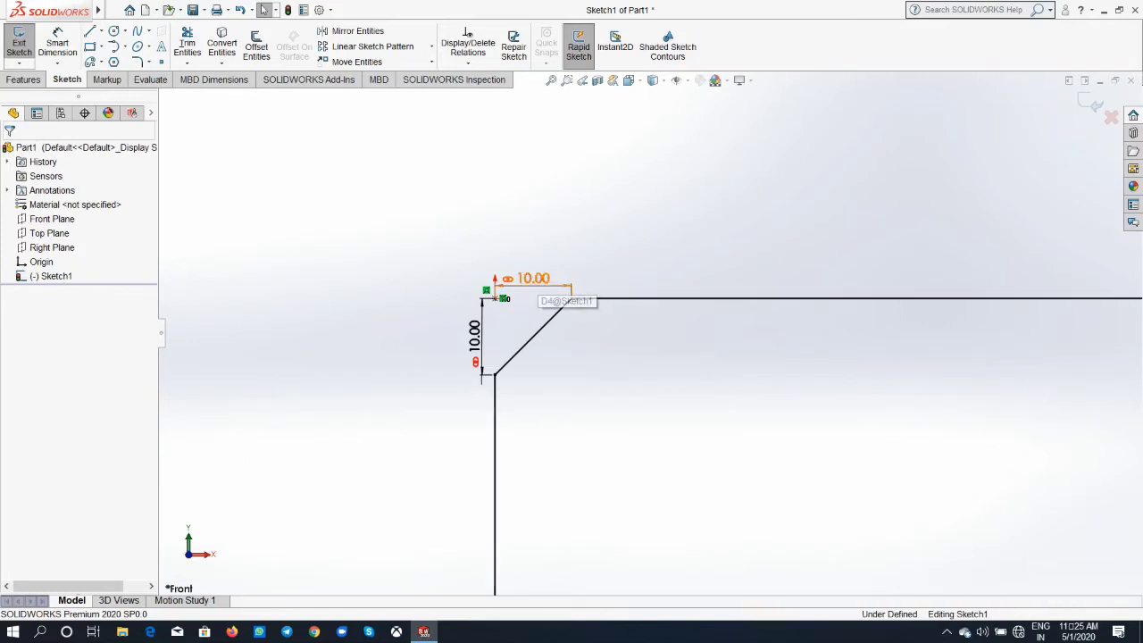
Change the chamfer's 10.00 dimension to 30 so both sides read 30.00
click(570, 291)
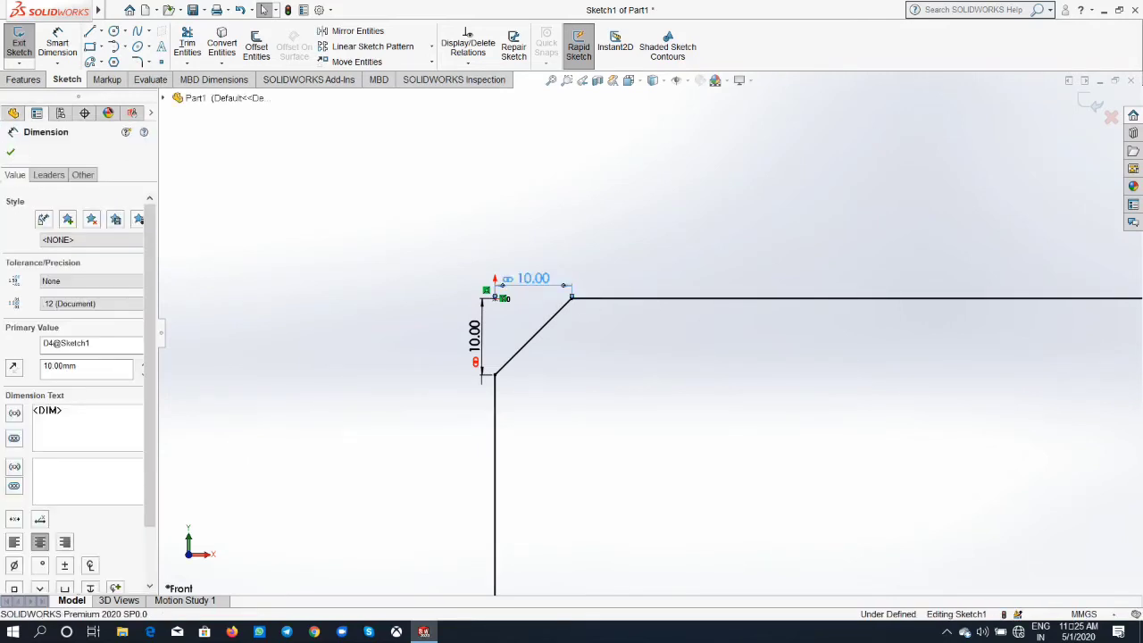
double_click(534, 279)
text(30)
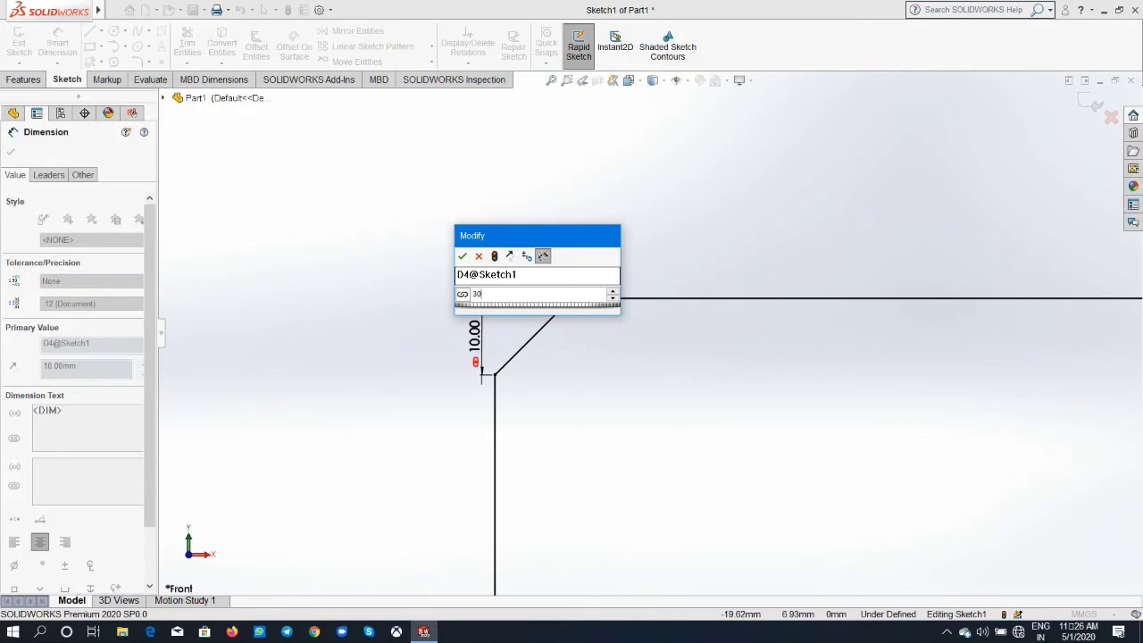
key(Return)
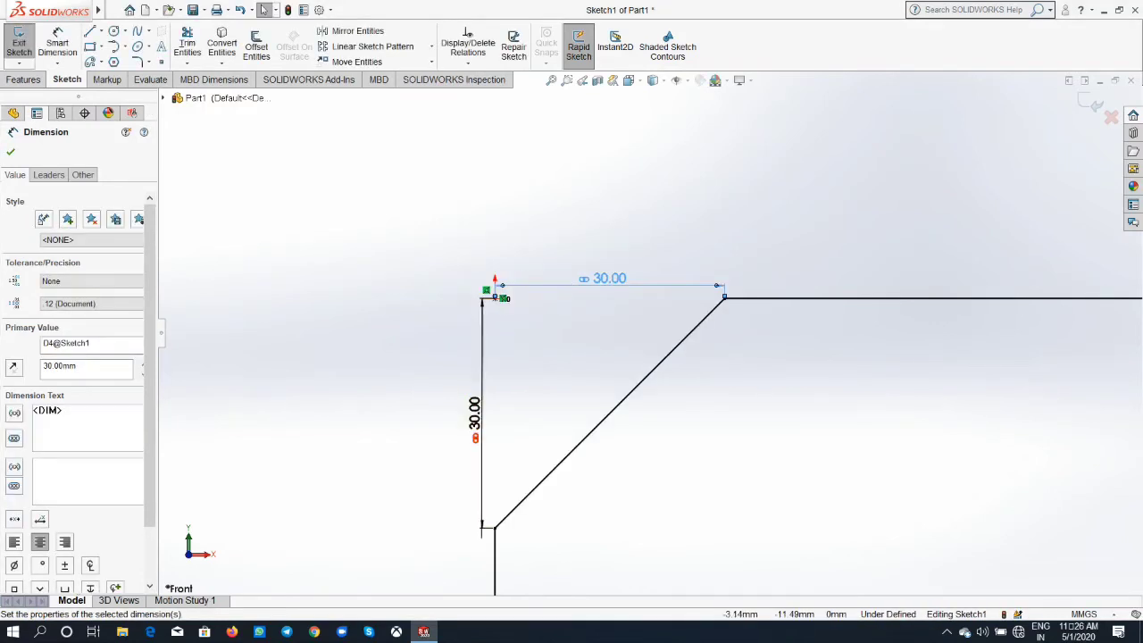
key(Escape)
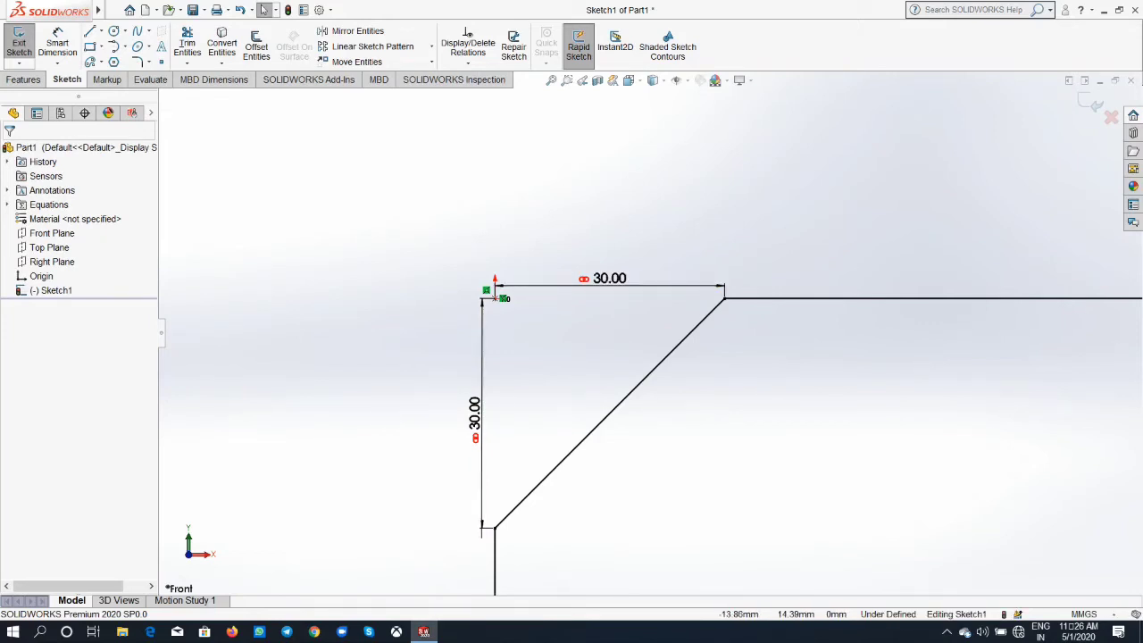
Trim the diagonal chamfer line, then undo to restore it
click(149, 62)
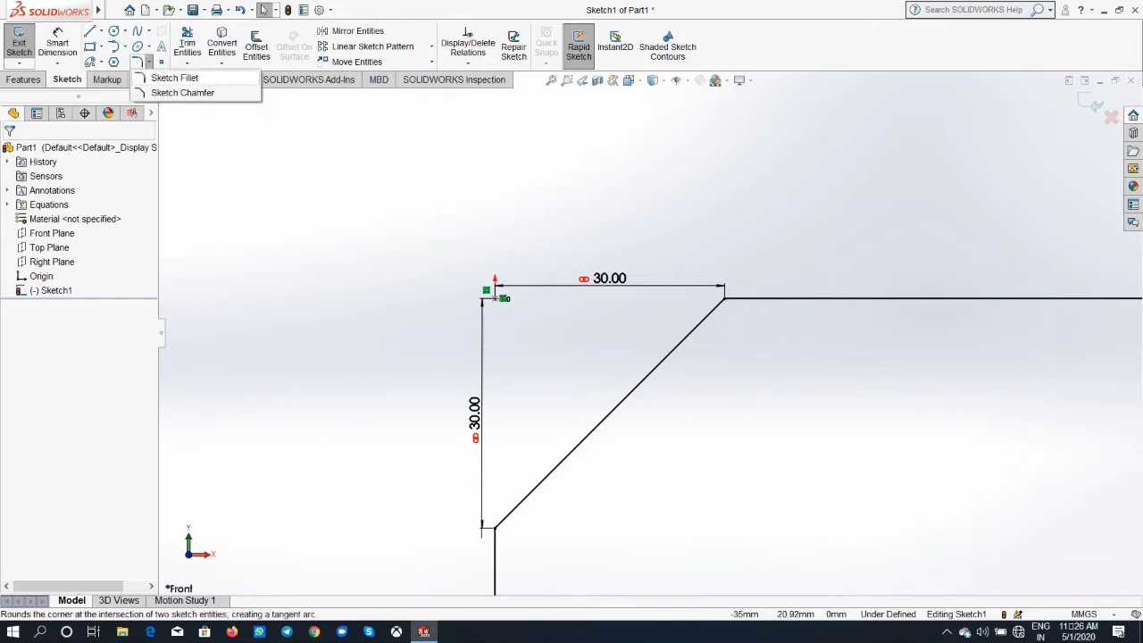
key(Escape)
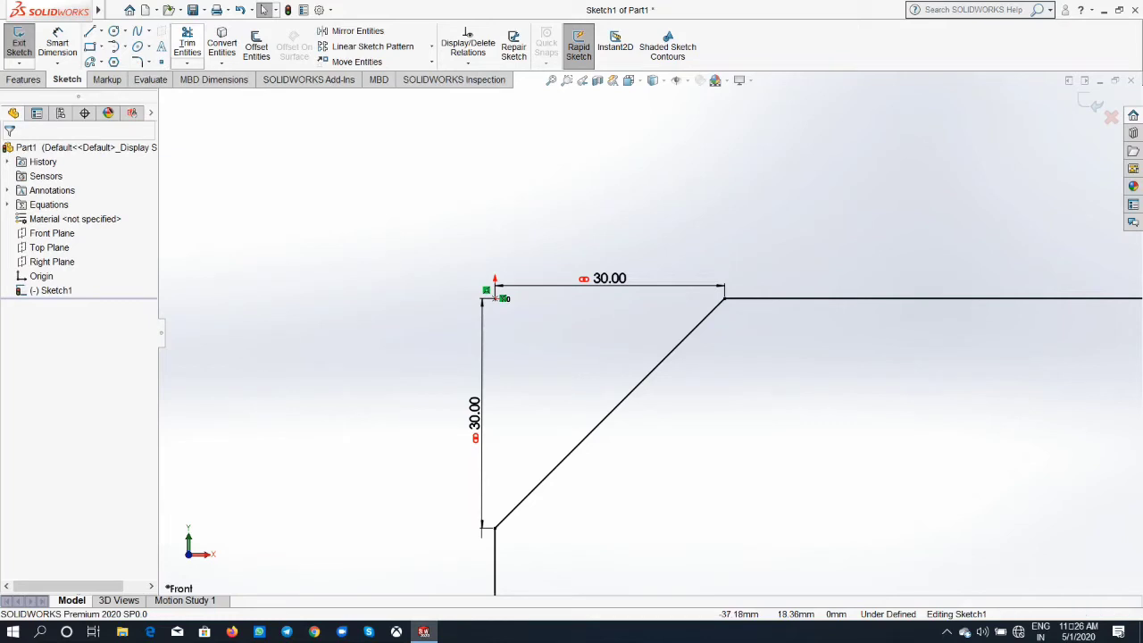
scroll(649, 327, up, 2)
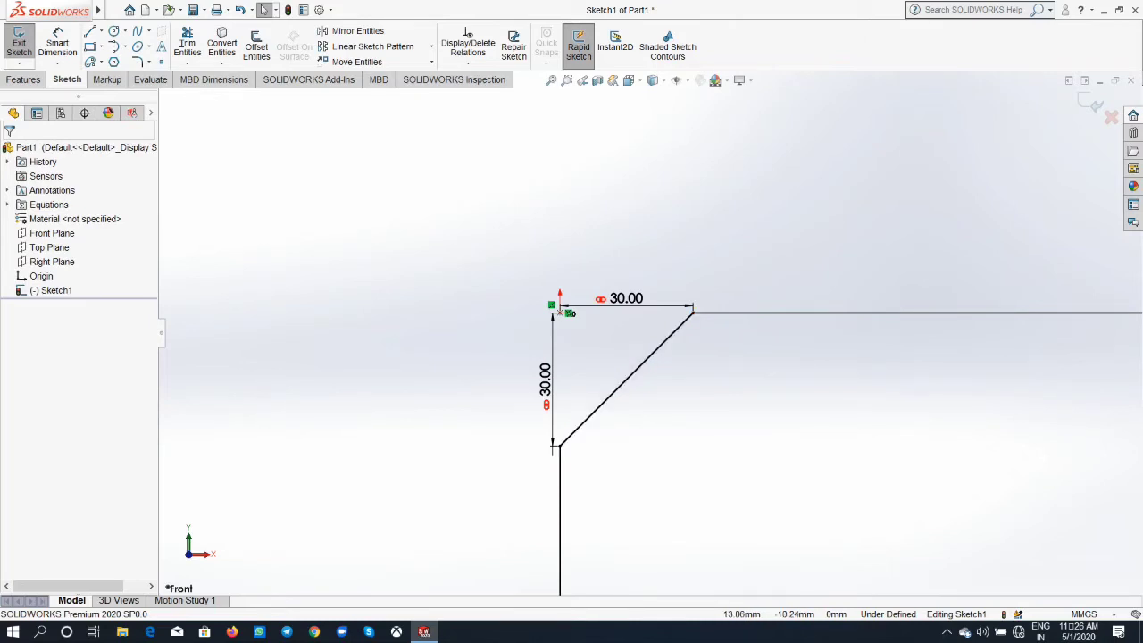
click(188, 44)
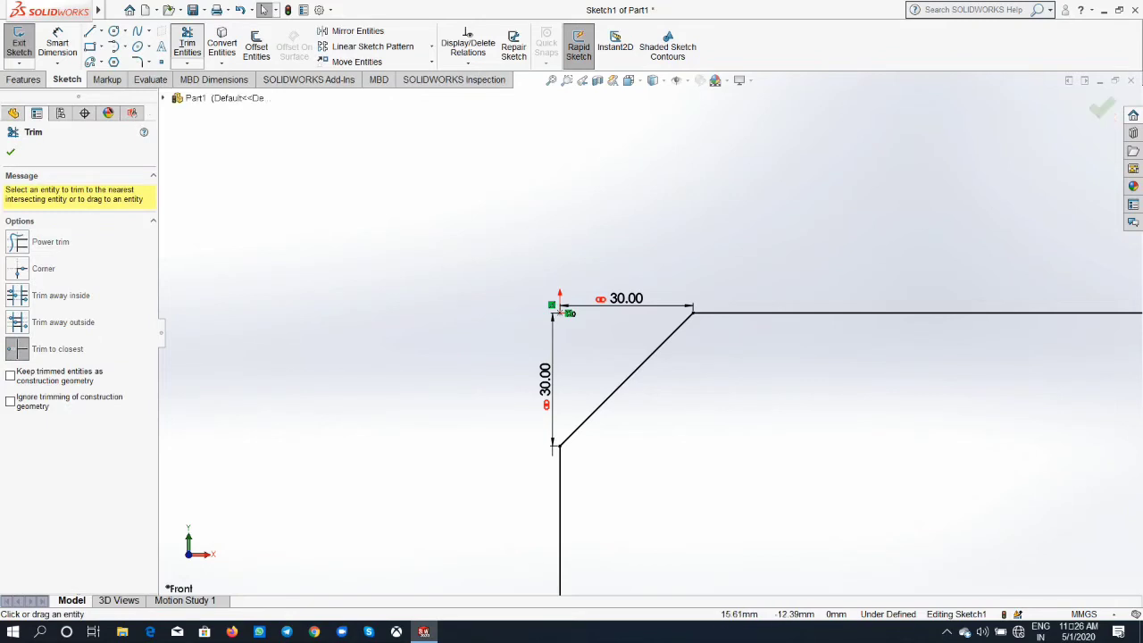
click(625, 377)
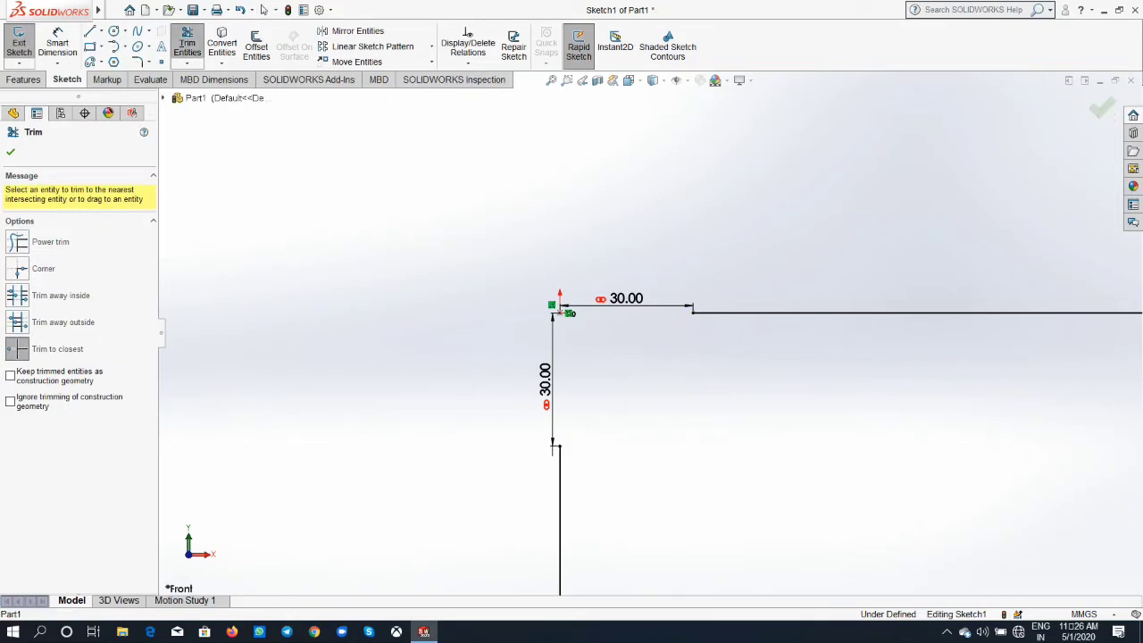
key(Escape)
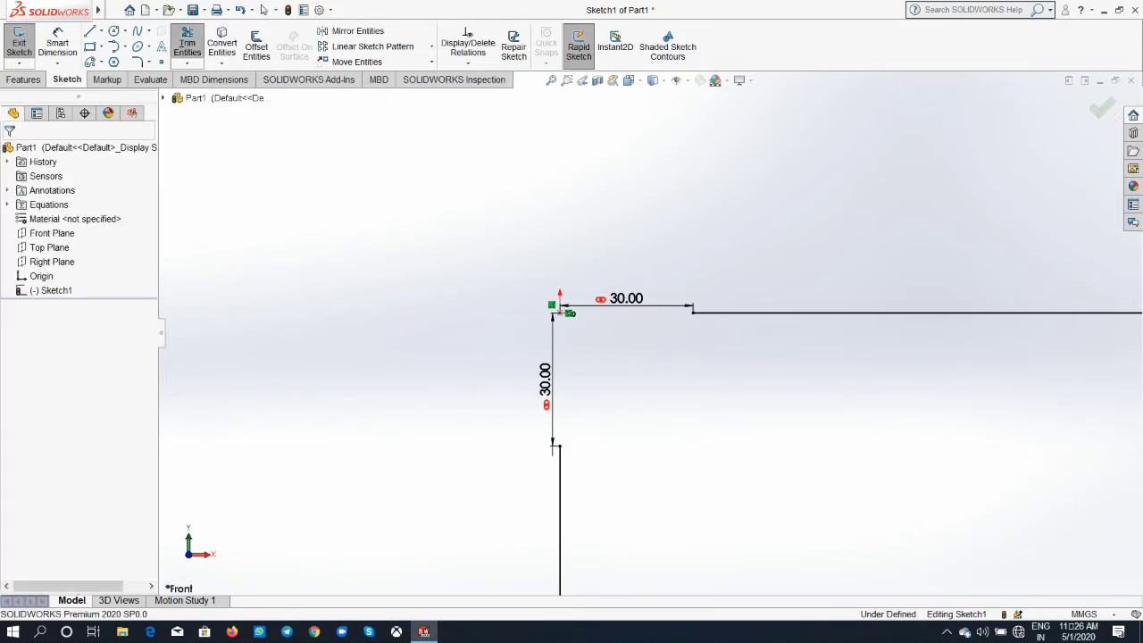
key(ctrl+z)
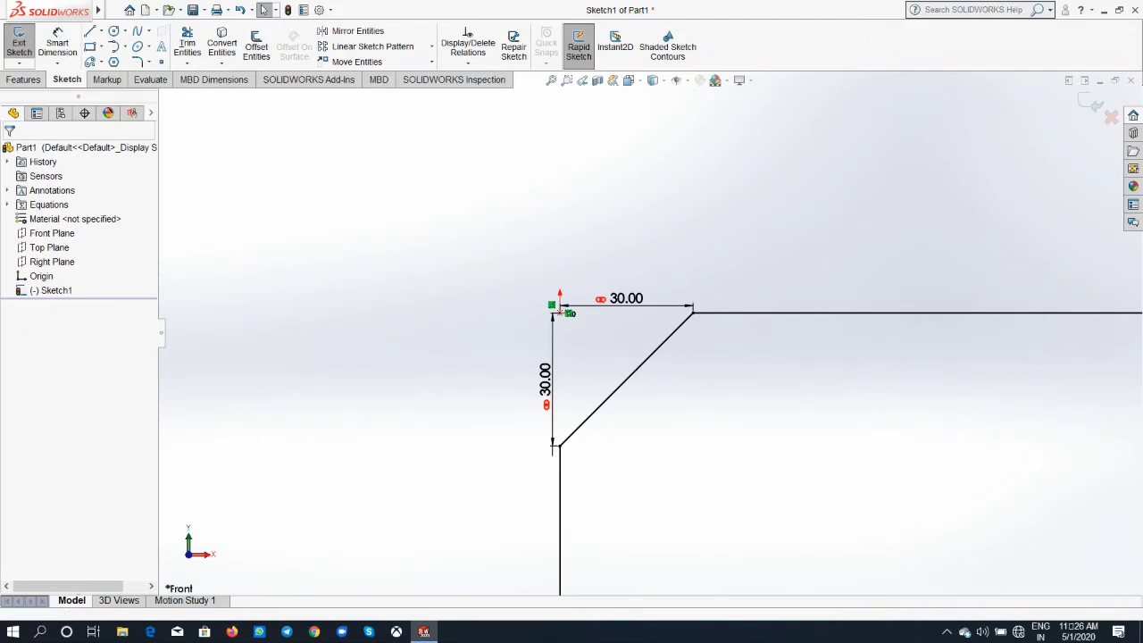
Draw a construction centerline from the top-left corner across the diagonal
click(101, 31)
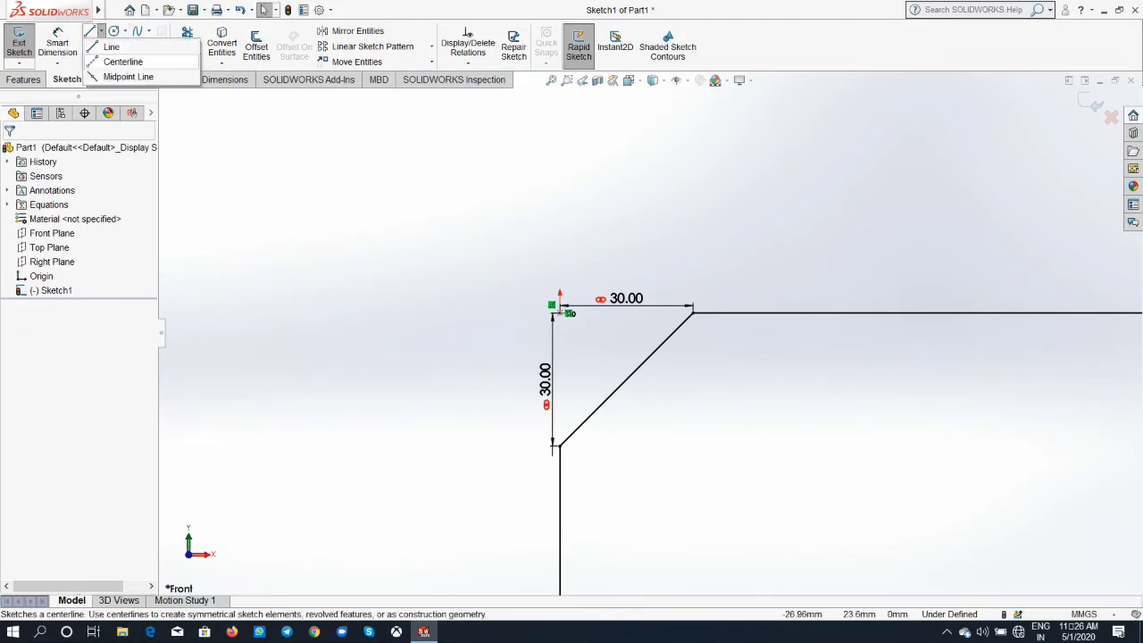
click(123, 62)
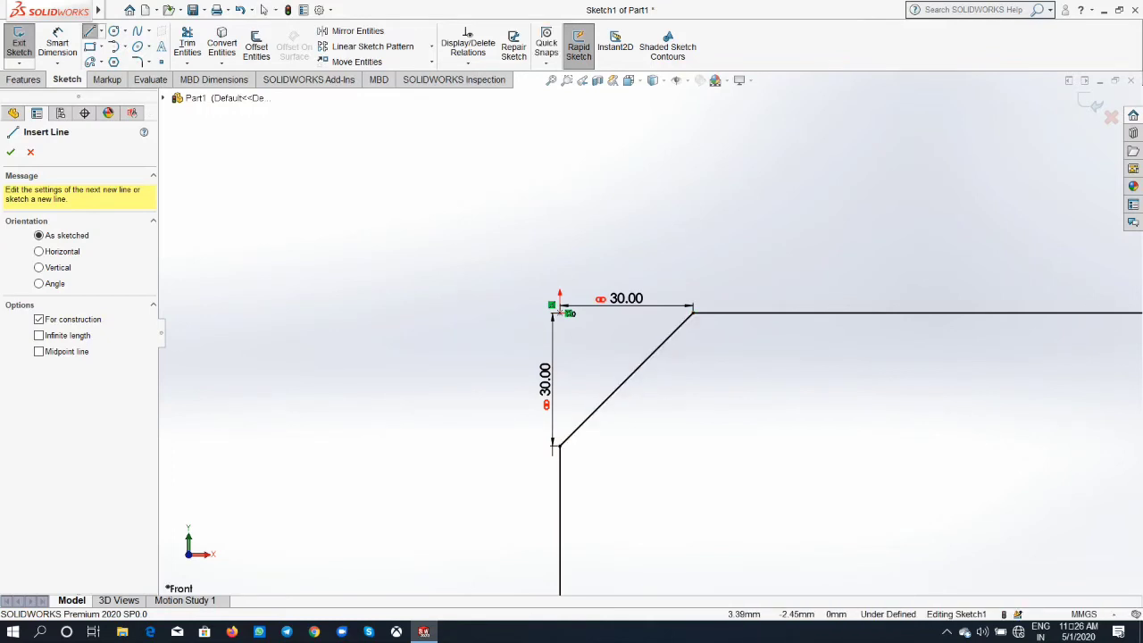
click(559, 307)
click(576, 323)
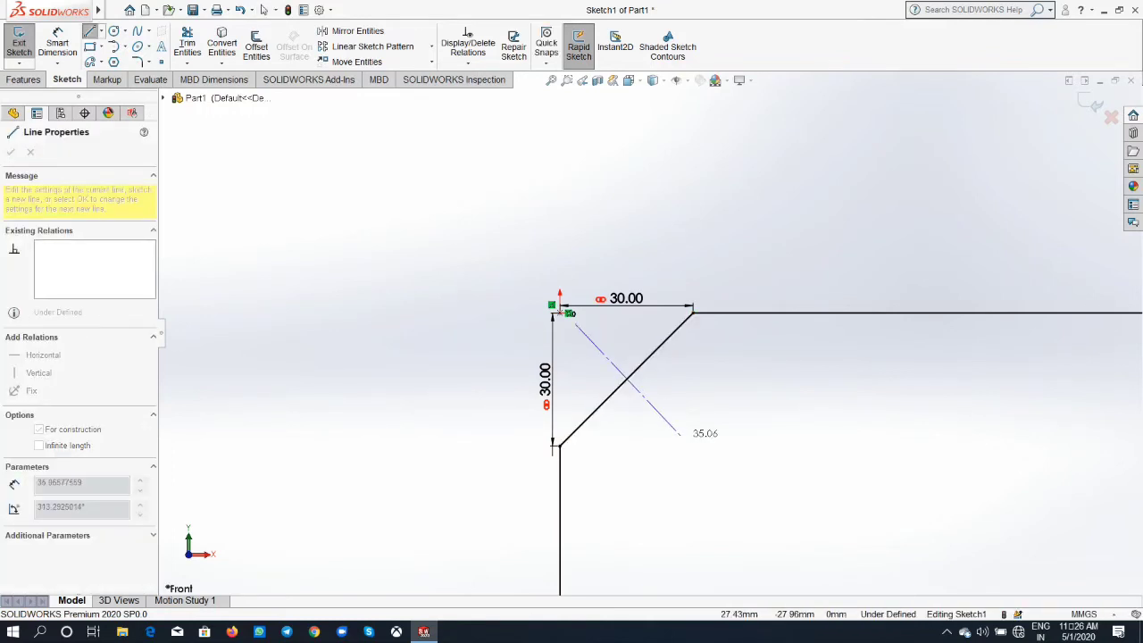
click(681, 436)
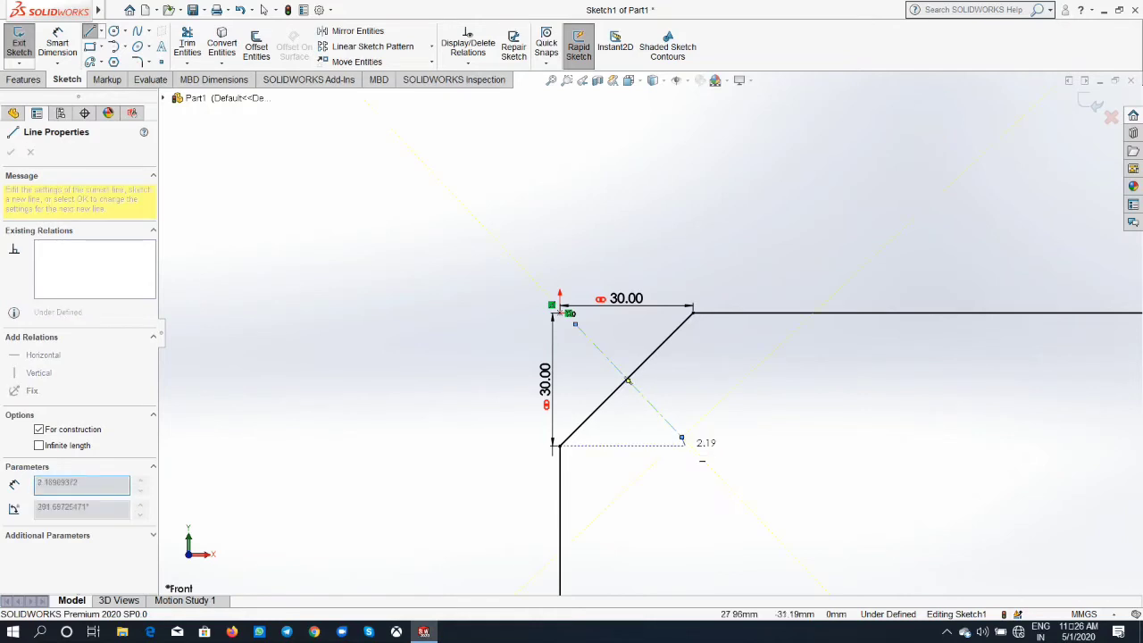
right_click(666, 466)
click(699, 472)
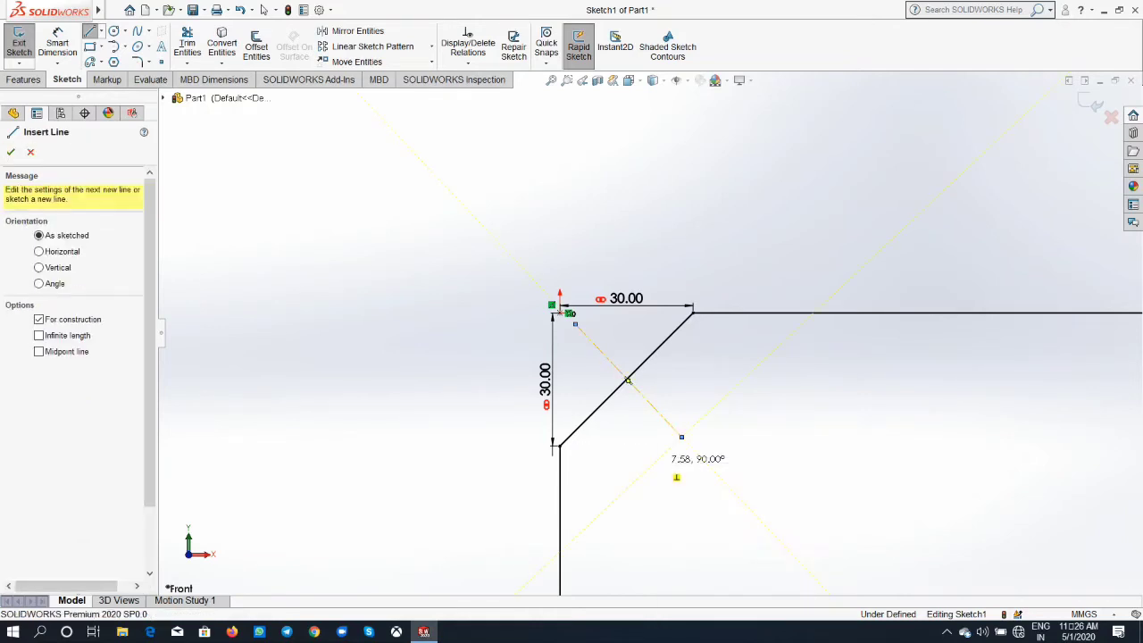
Trim the diagonal above the centerline, then extend the remainder up to the top line
click(187, 45)
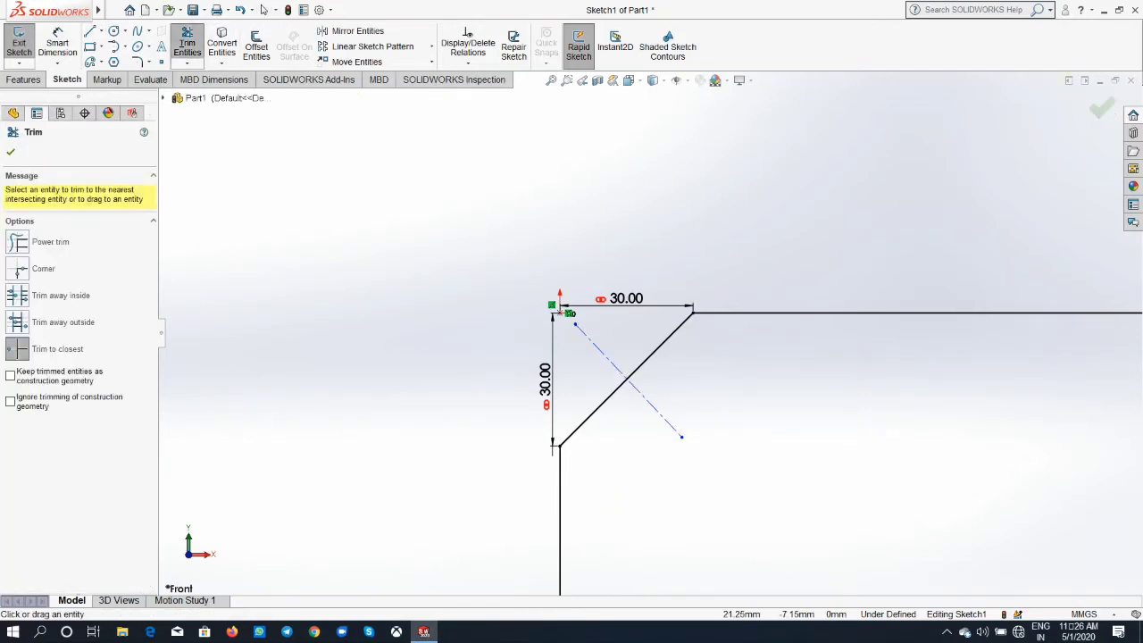
click(661, 345)
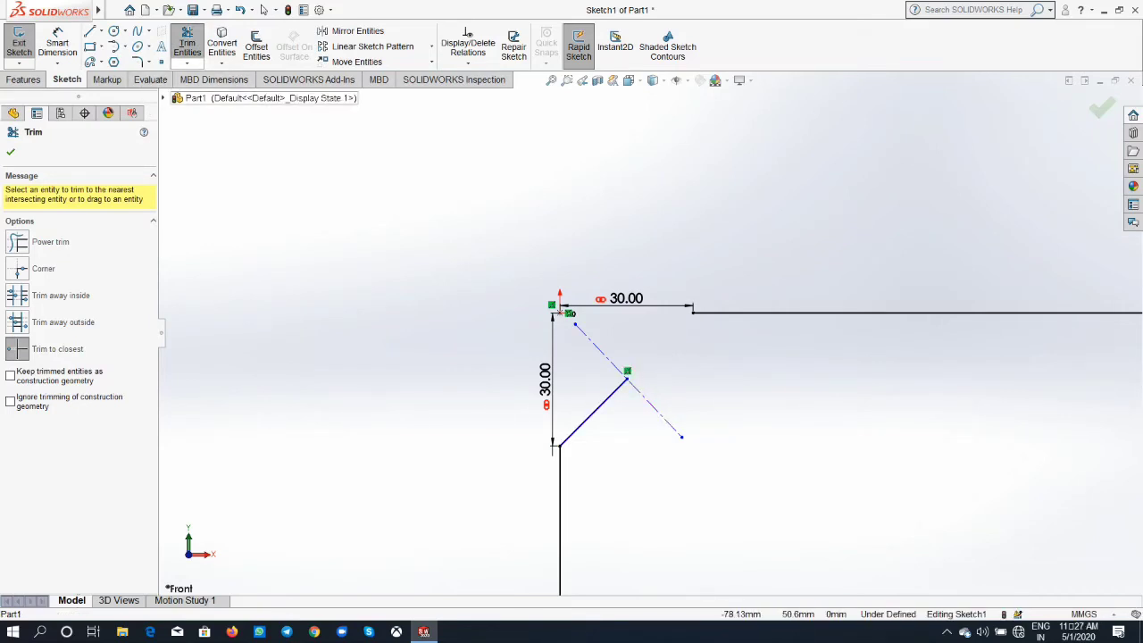
click(187, 63)
click(221, 93)
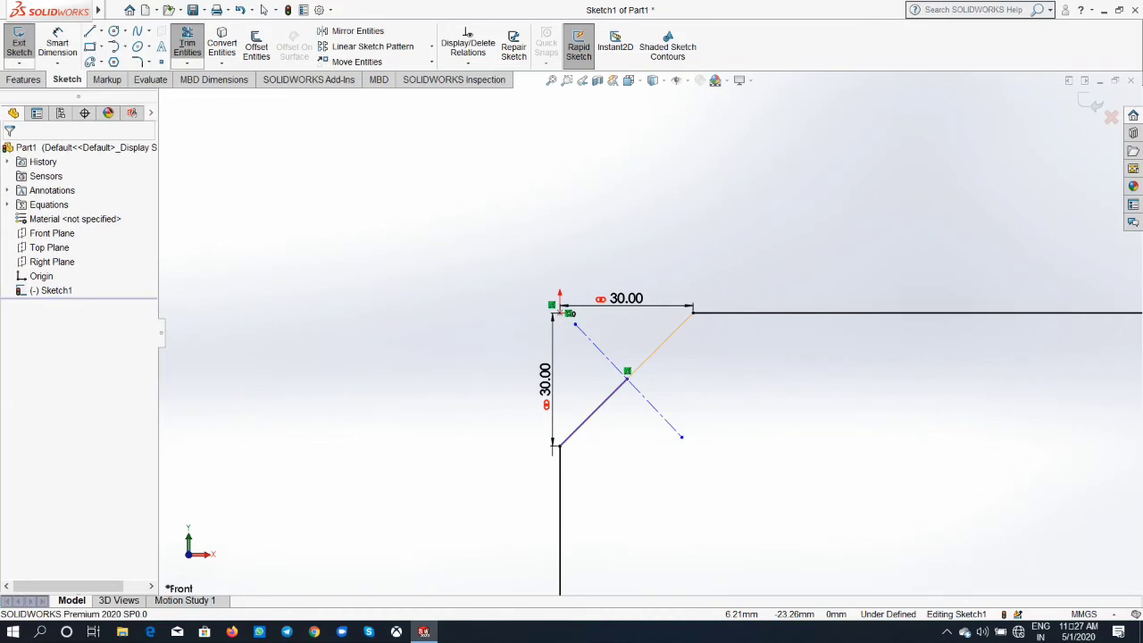
click(625, 379)
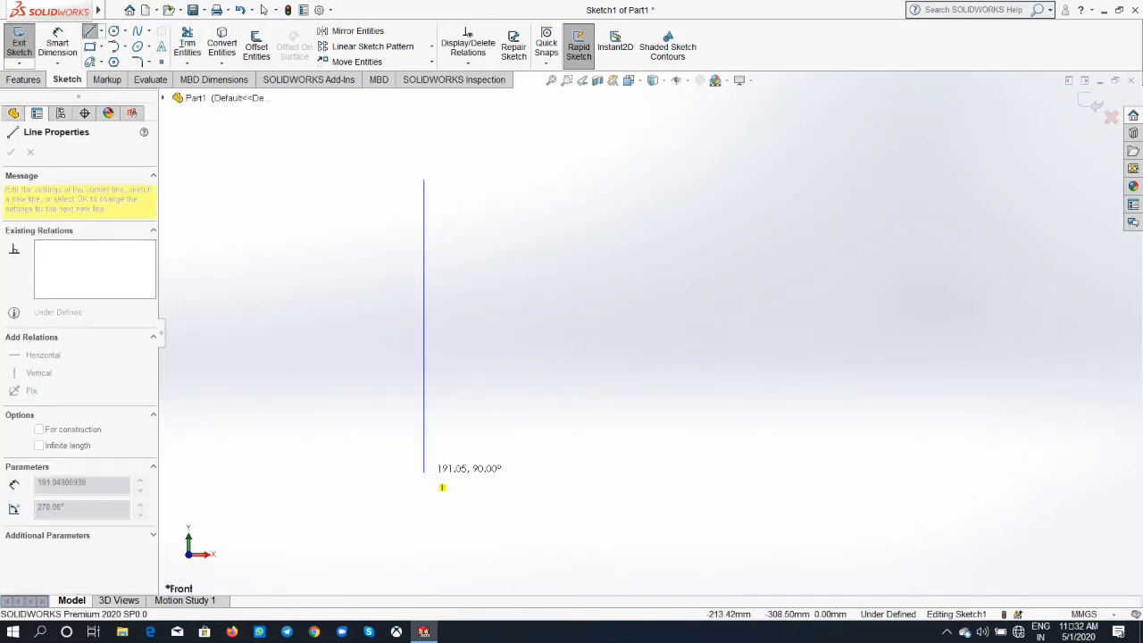
Finish the vertical line, select it, and start Copy Entities from a base point
right_click(424, 429)
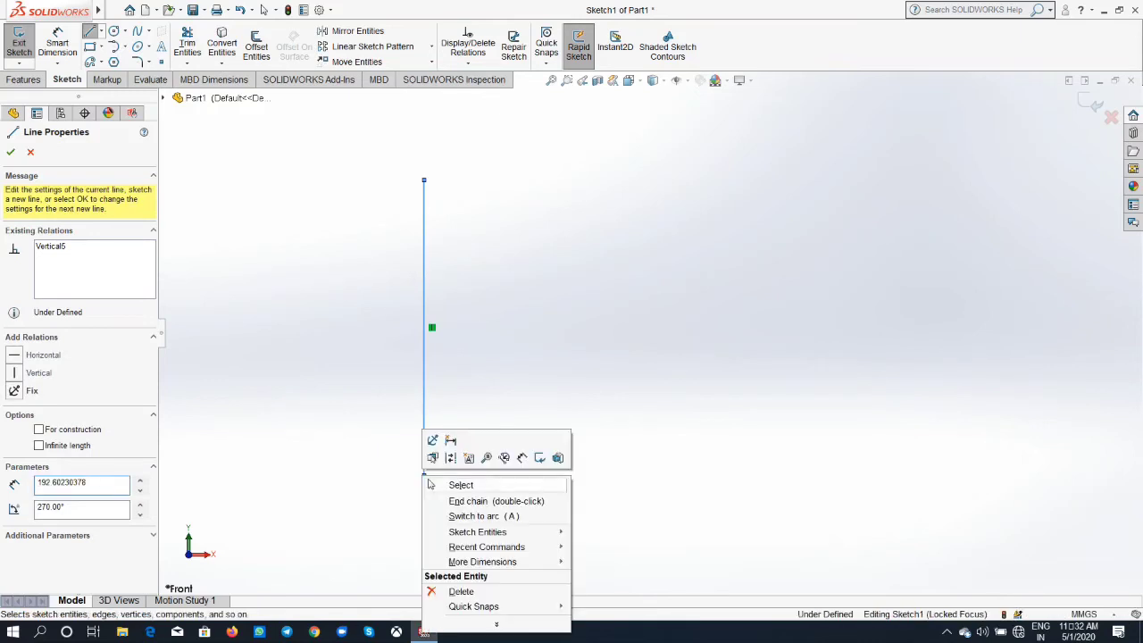
key(Escape)
click(264, 10)
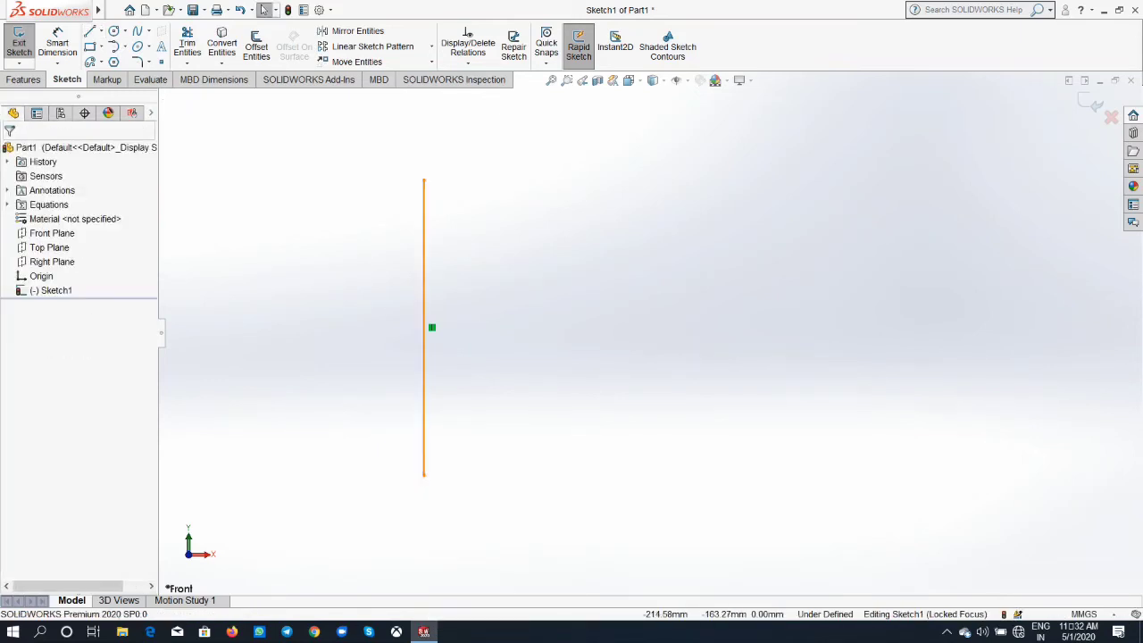
click(431, 62)
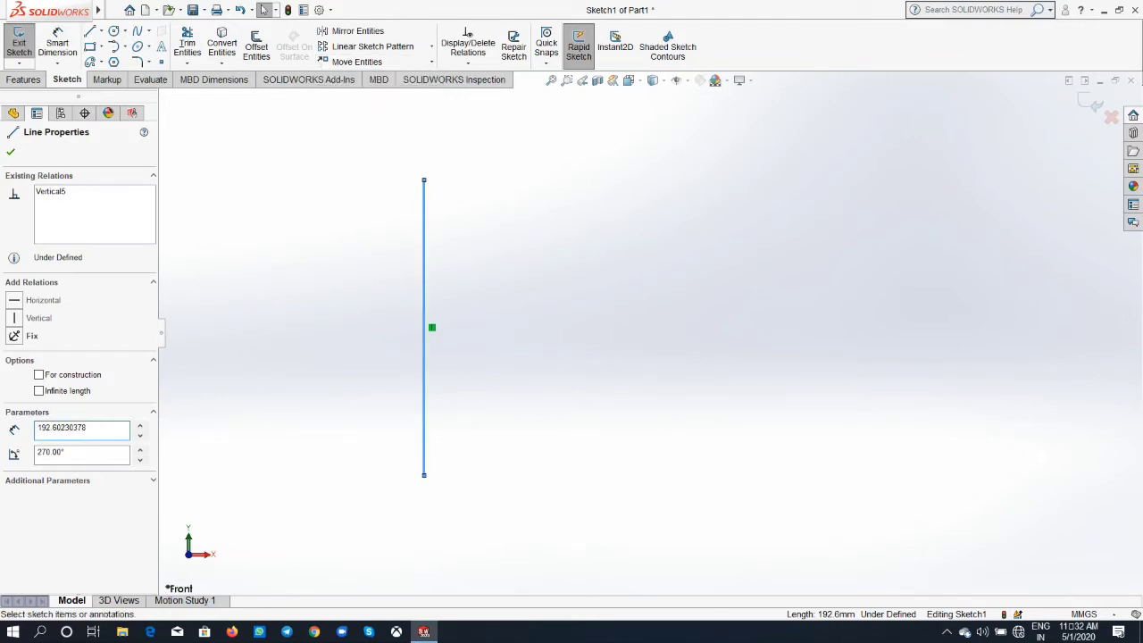
click(357, 96)
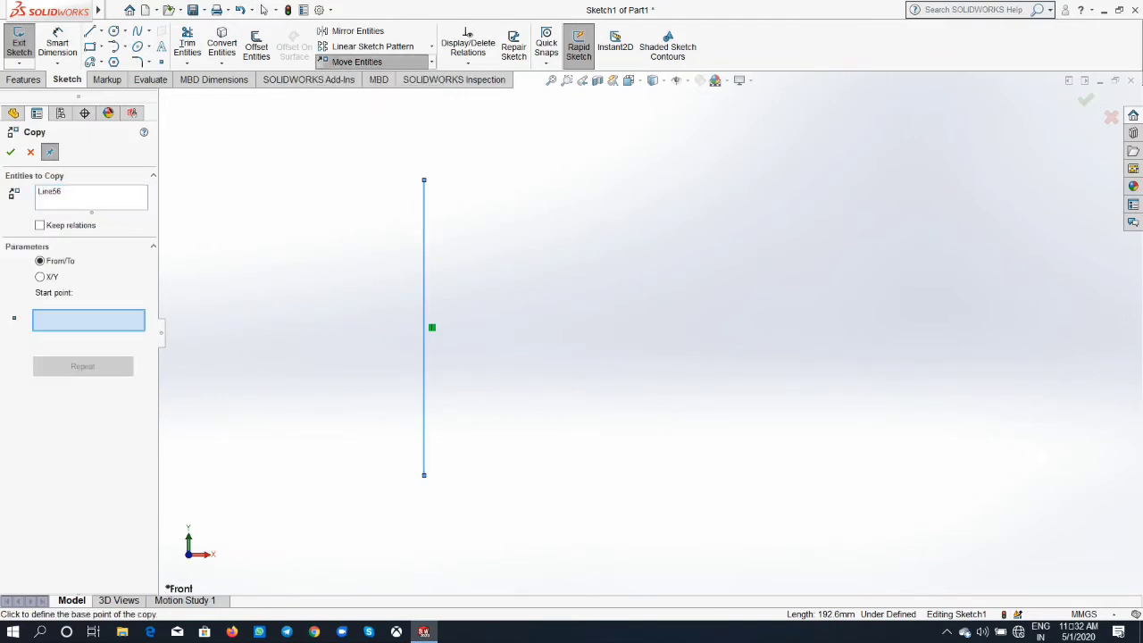
click(454, 291)
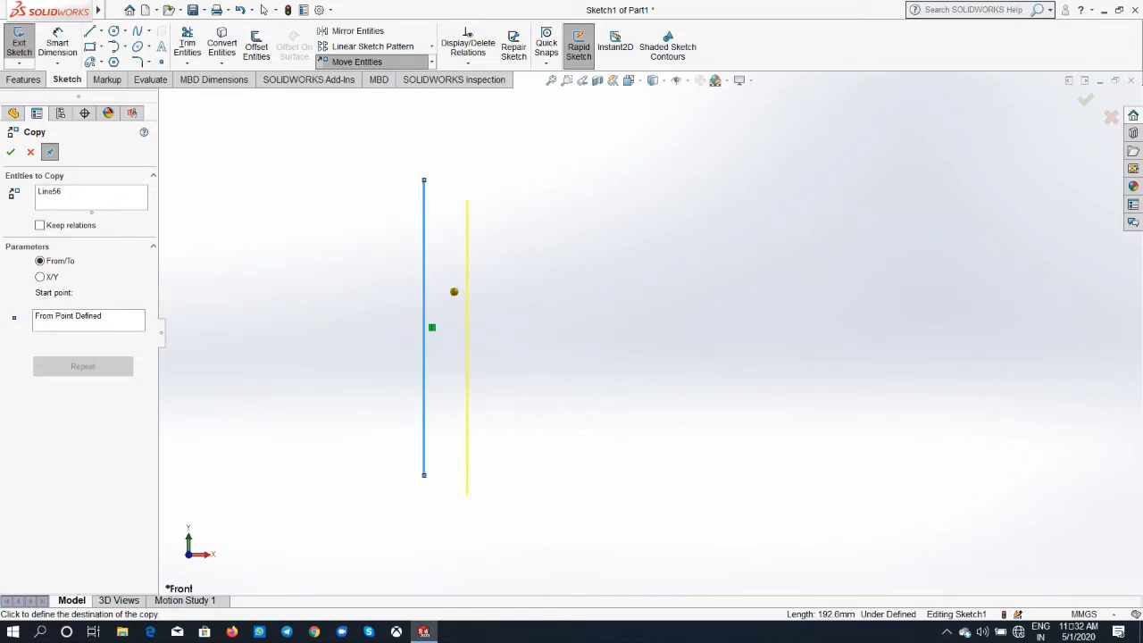
Place about twenty copies of the 192.6 mm vertical line spread across the sketch
click(497, 310)
click(557, 307)
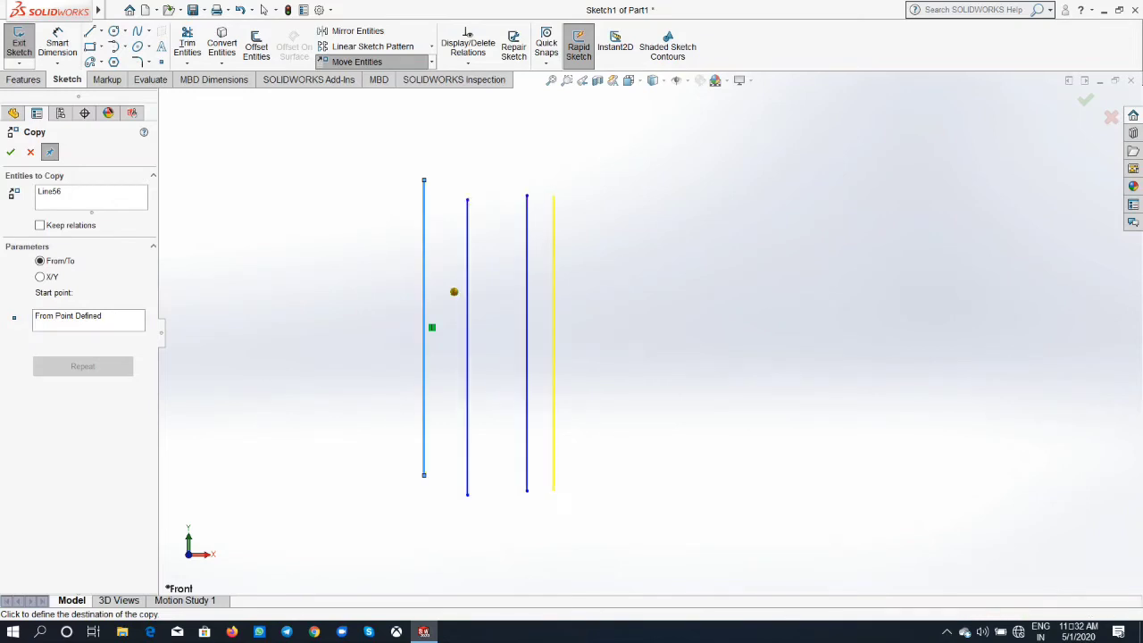
click(584, 308)
click(610, 308)
click(639, 308)
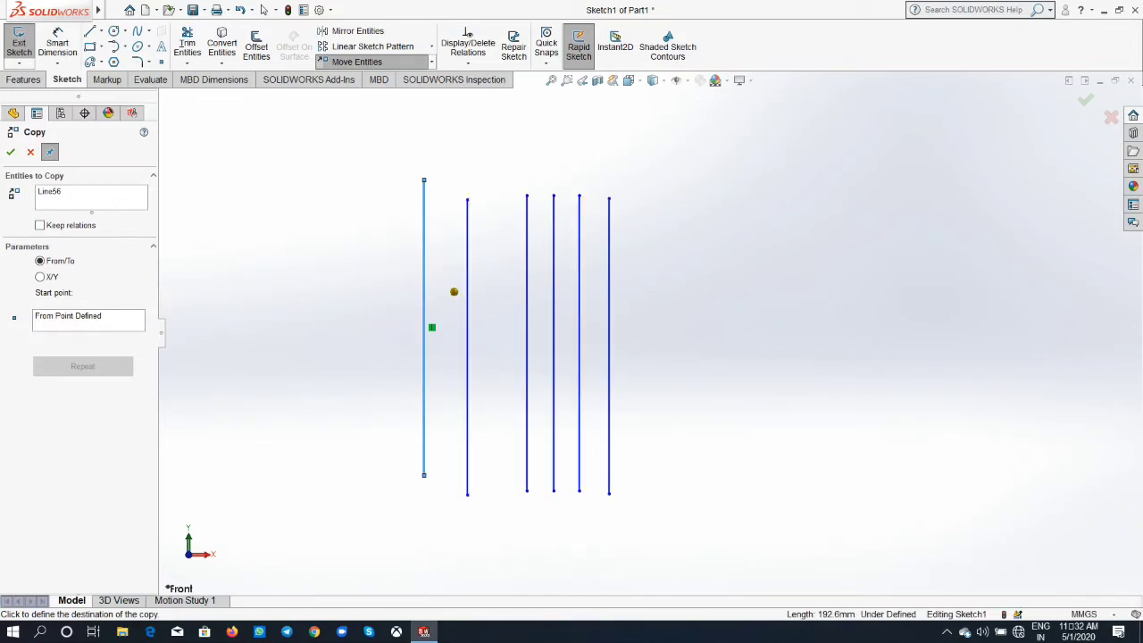
click(656, 308)
click(710, 309)
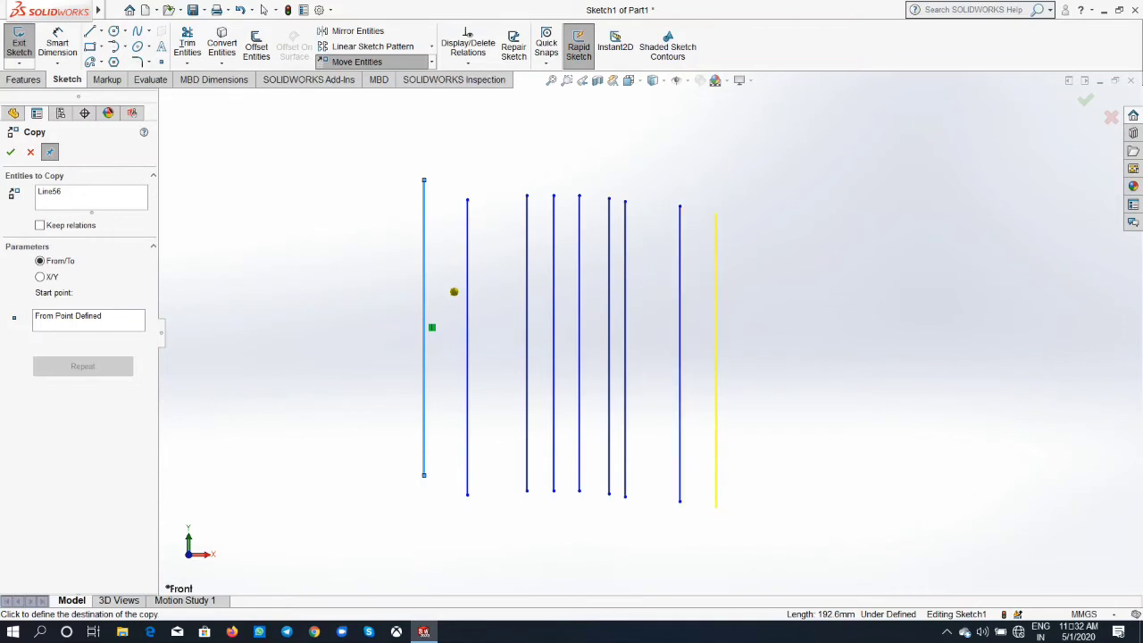
click(746, 308)
click(816, 308)
click(845, 308)
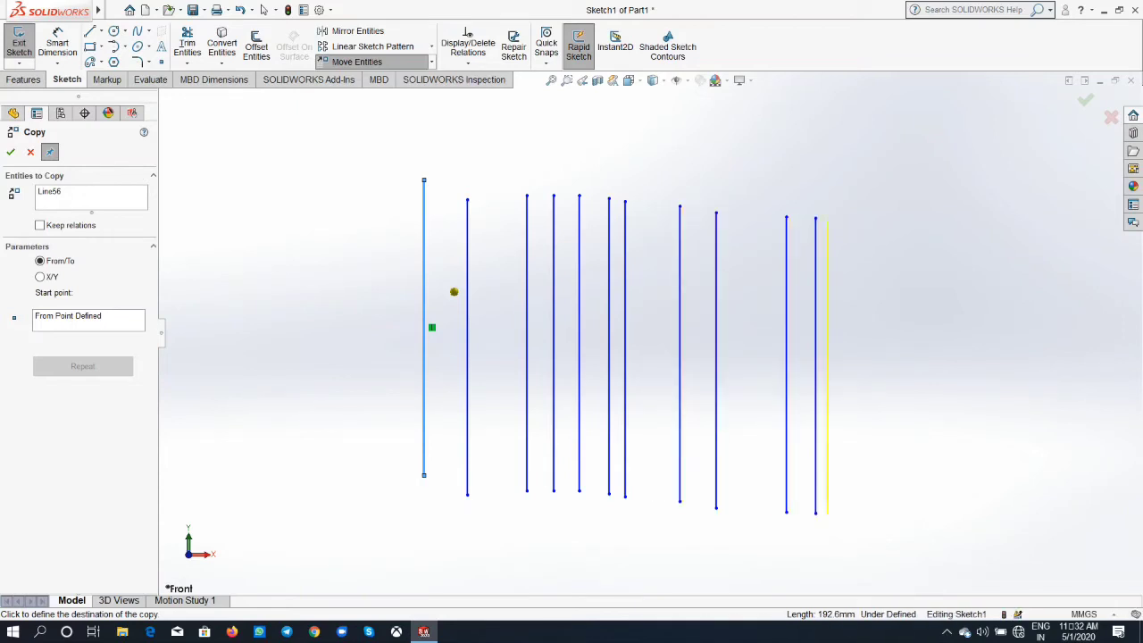
click(868, 308)
click(898, 308)
click(921, 342)
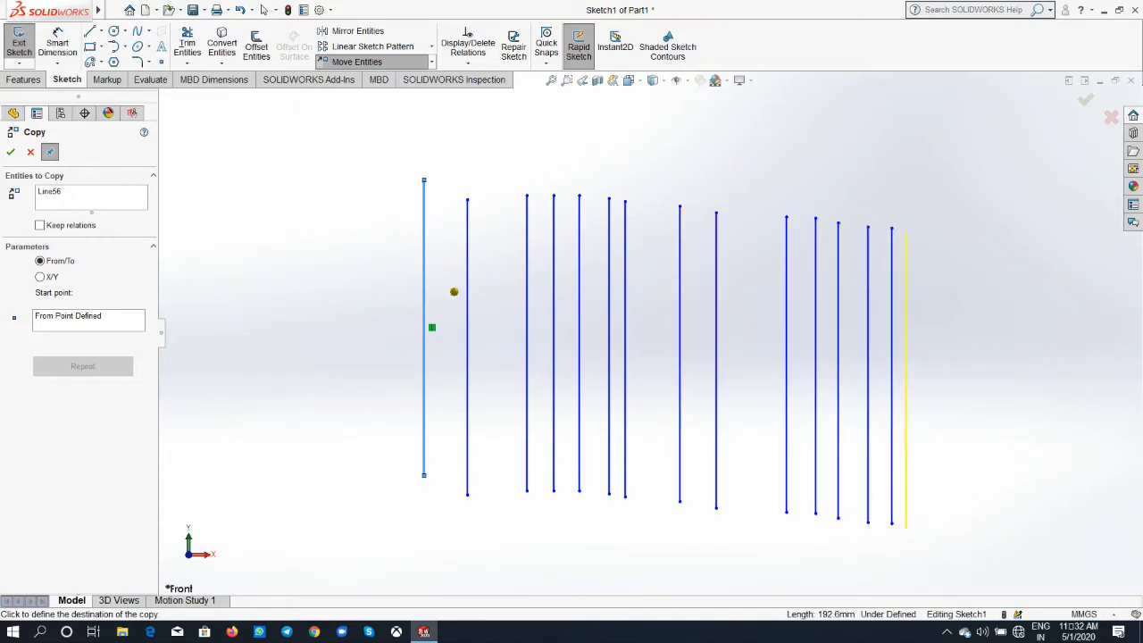
click(935, 345)
click(941, 345)
click(486, 323)
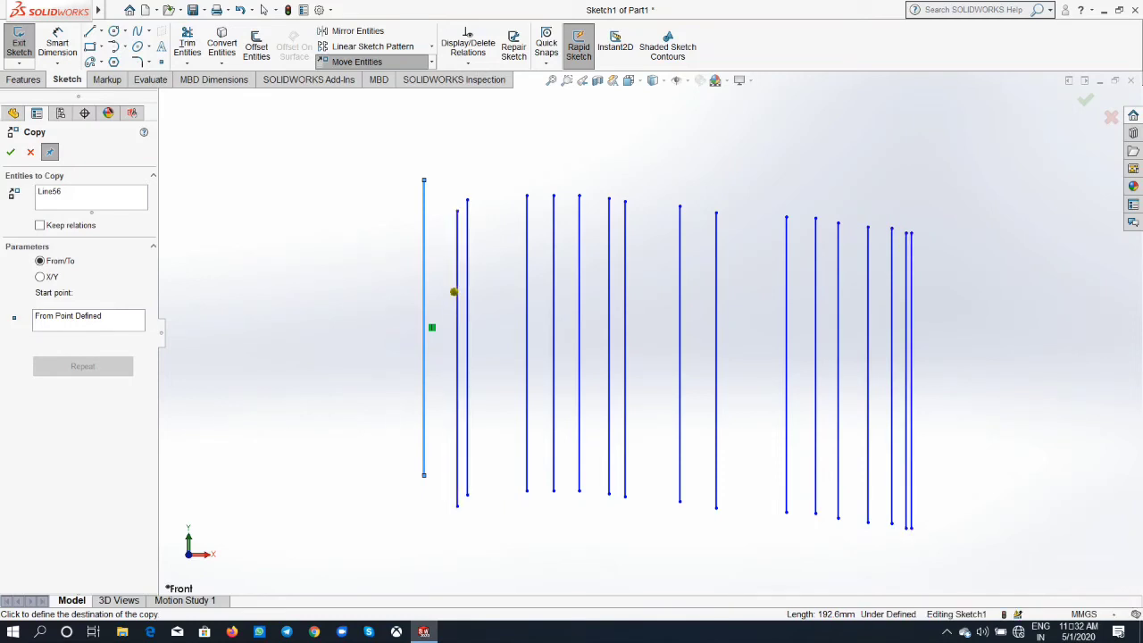
click(502, 330)
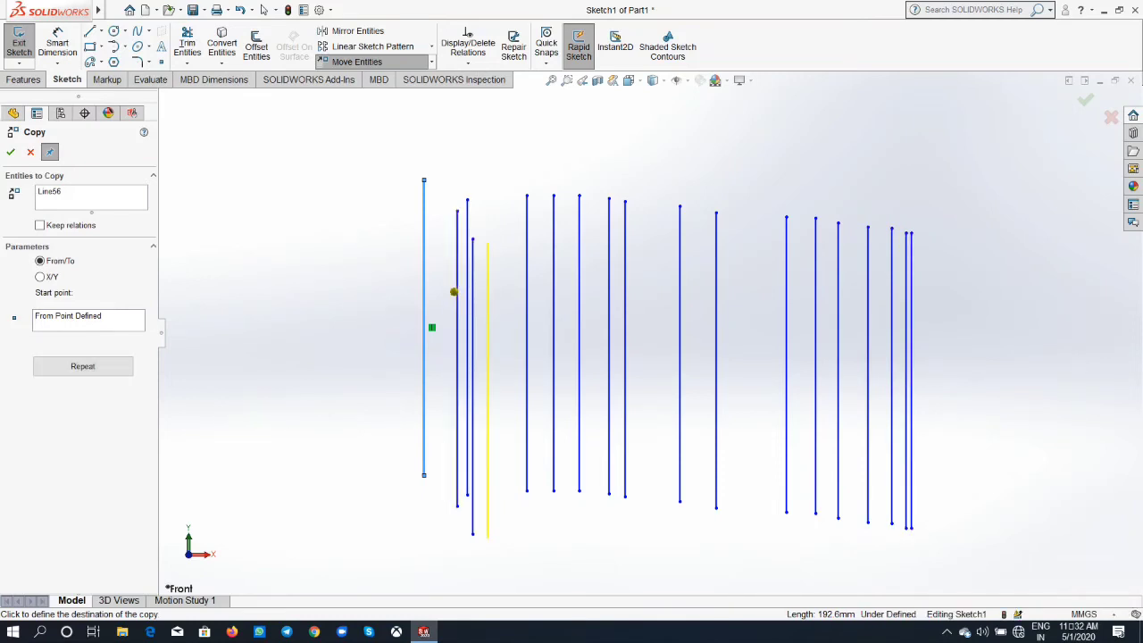
click(517, 330)
click(535, 343)
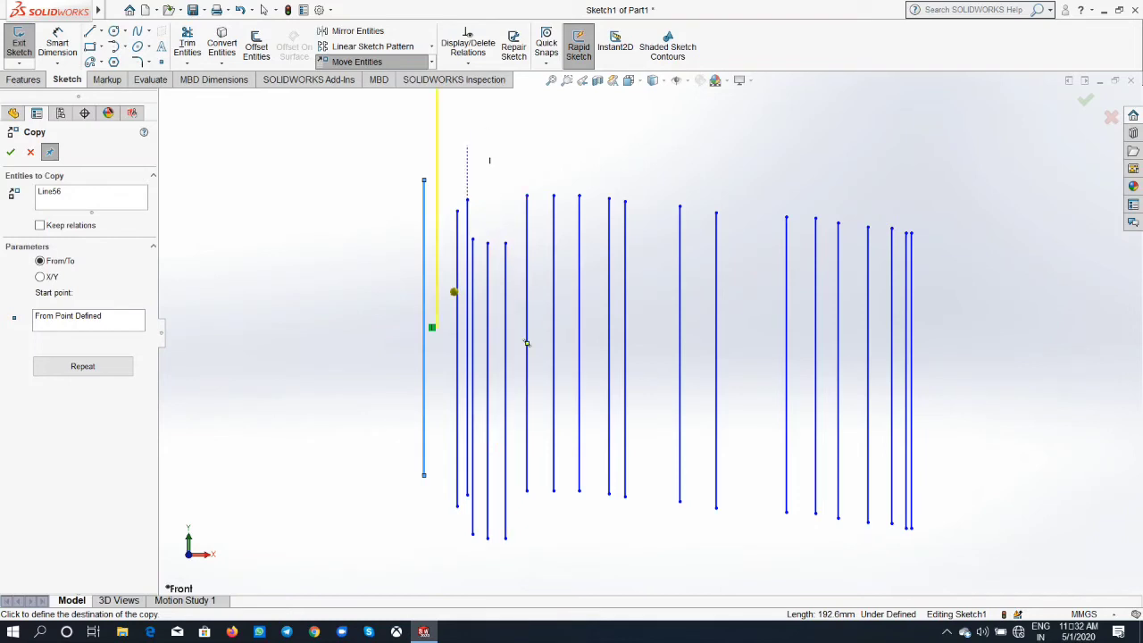
click(487, 346)
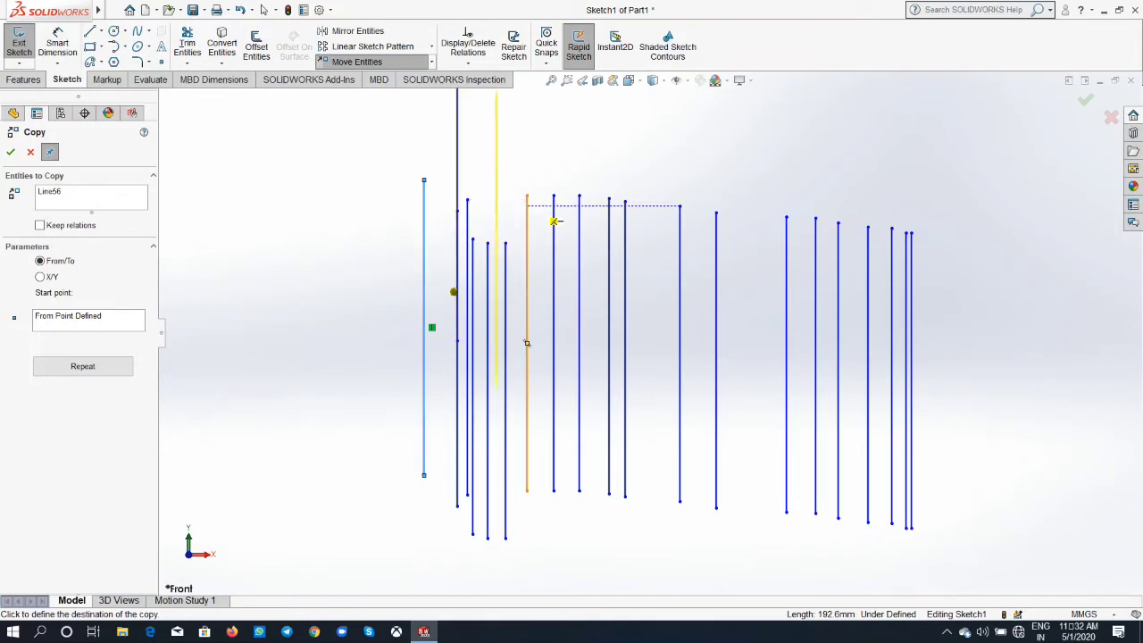
key(Escape)
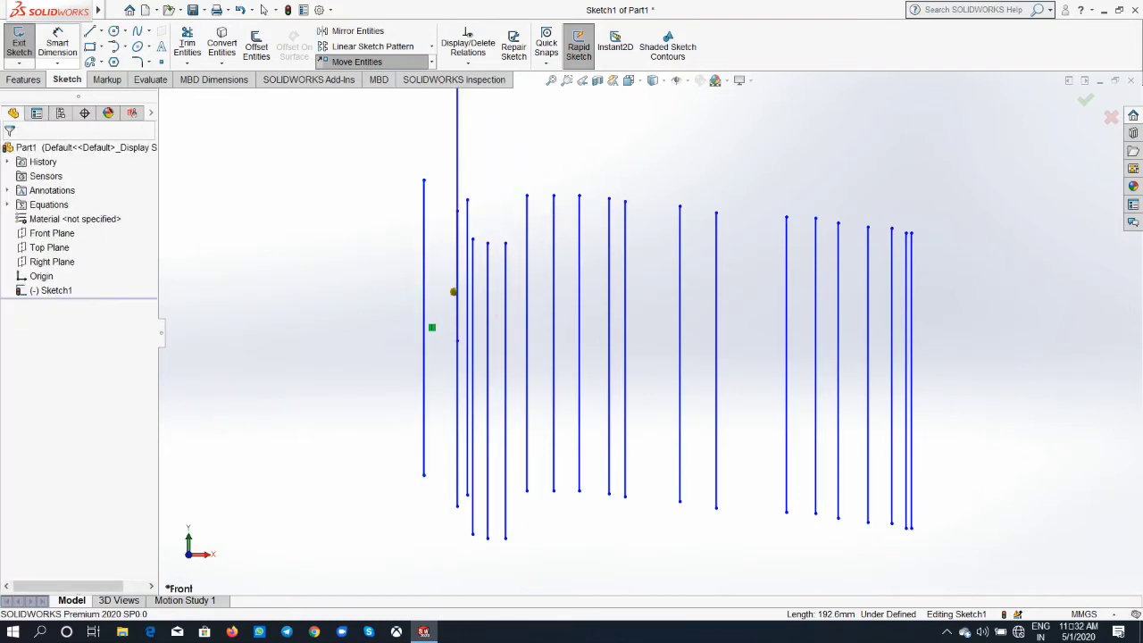
Draw a roughly 400 mm horizontal line across all vertical lines, then reopen Copy Entities
key(l)
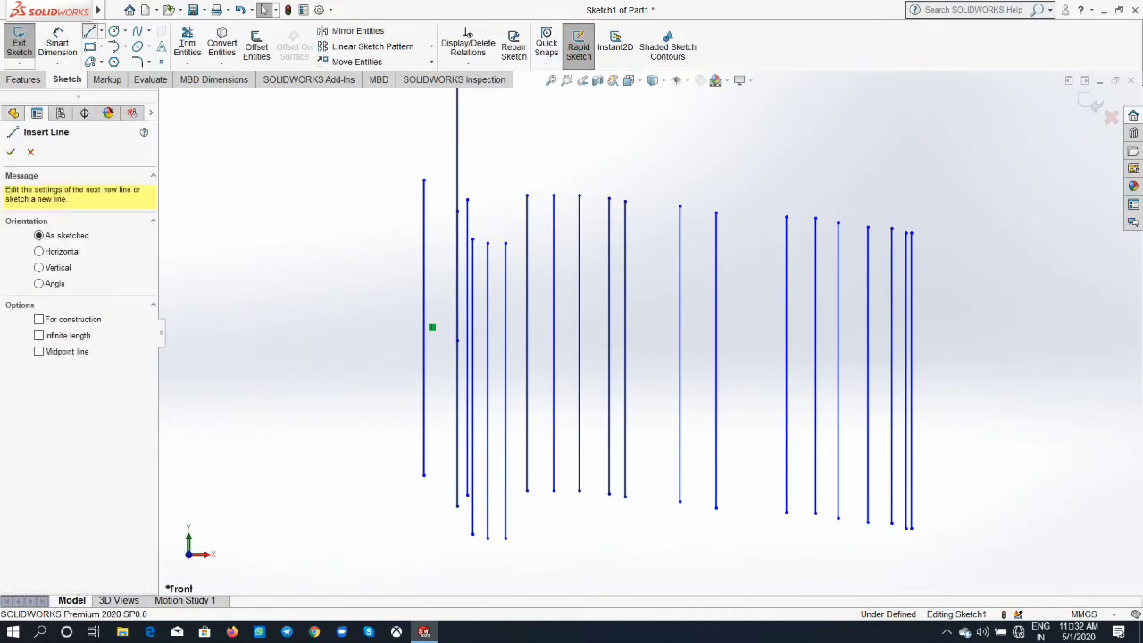
drag(372, 251, 986, 251)
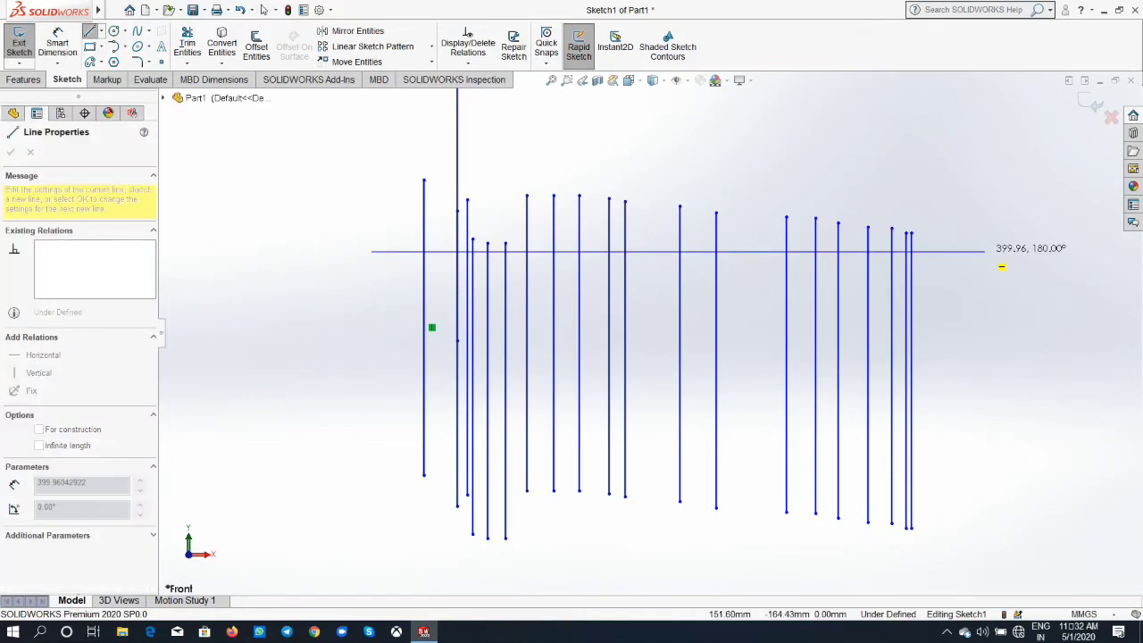
right_click(987, 251)
click(1013, 260)
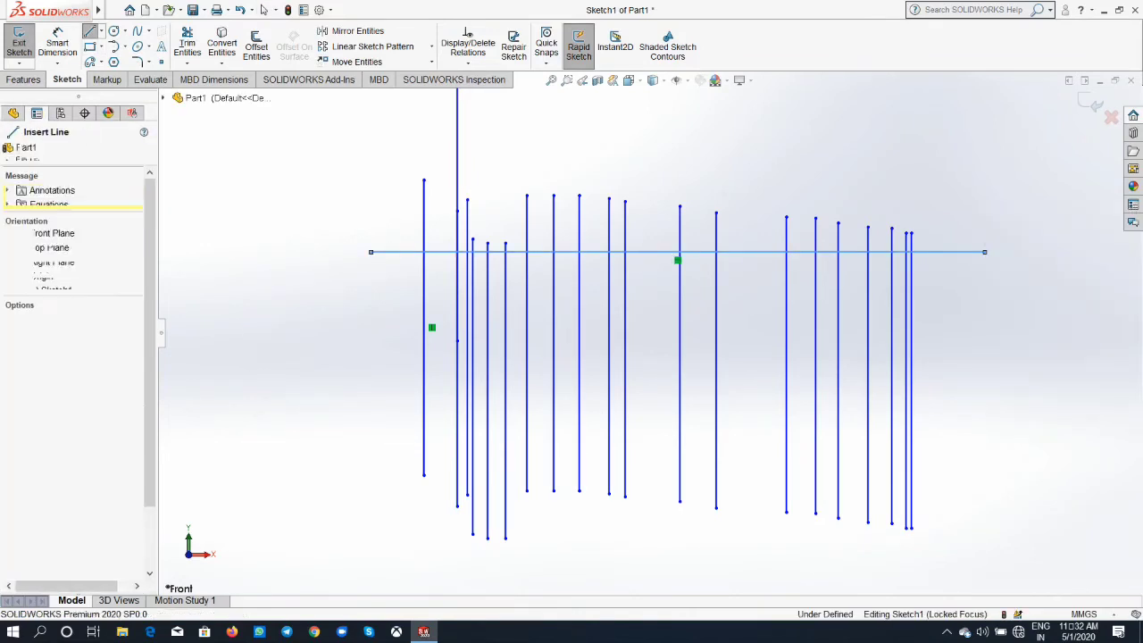
click(431, 62)
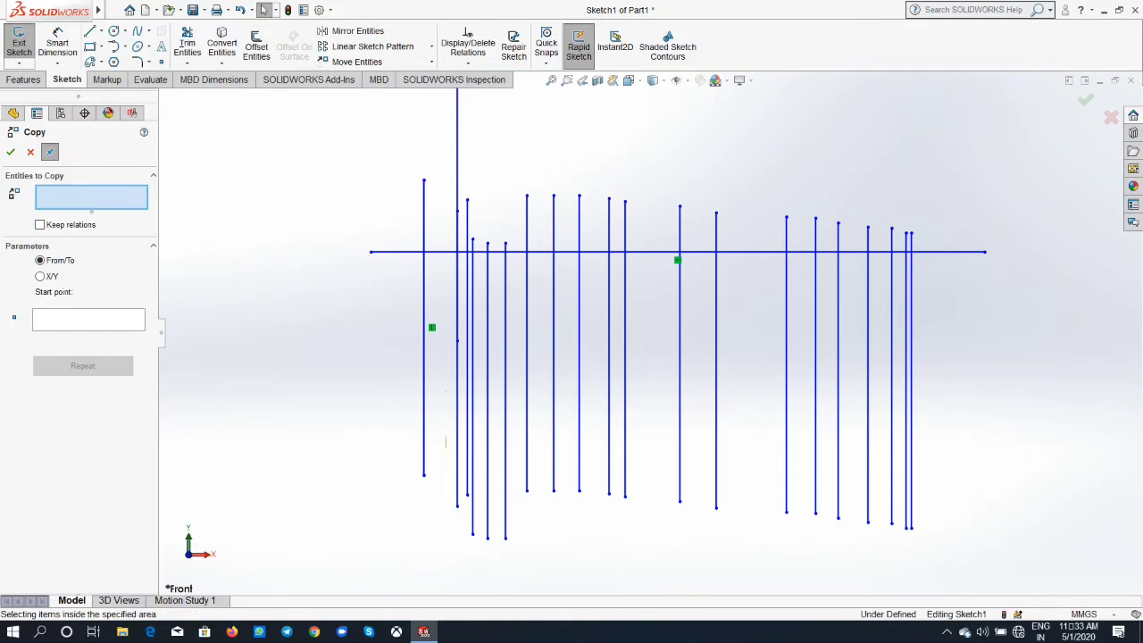
Stack about fifteen copies of the horizontal line downward, forming a grid with the verticals
click(571, 252)
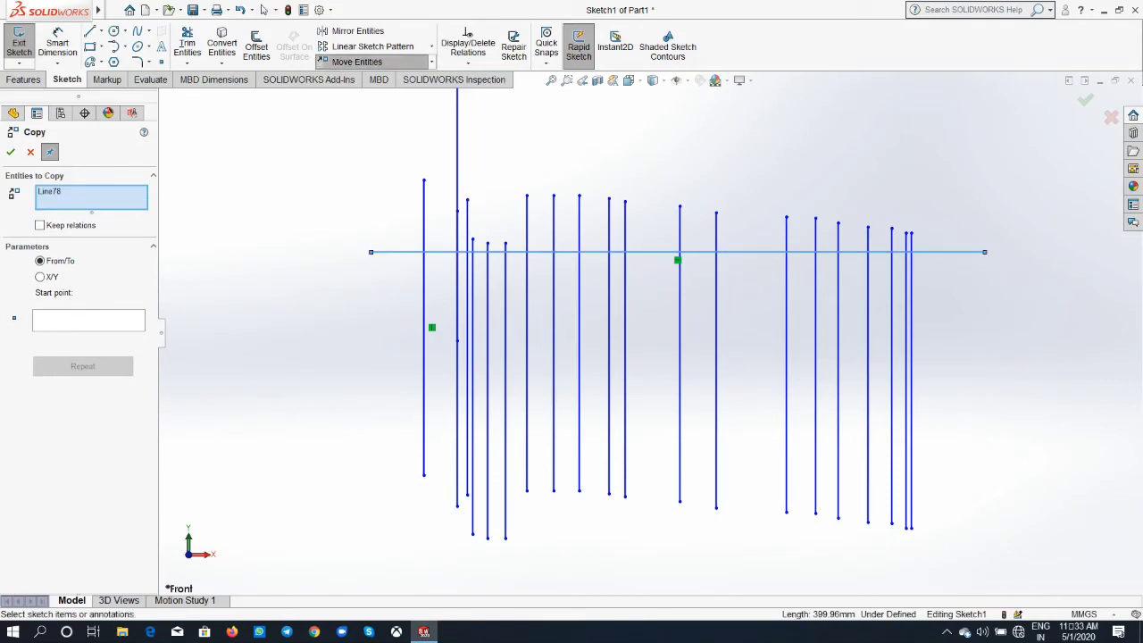
click(89, 320)
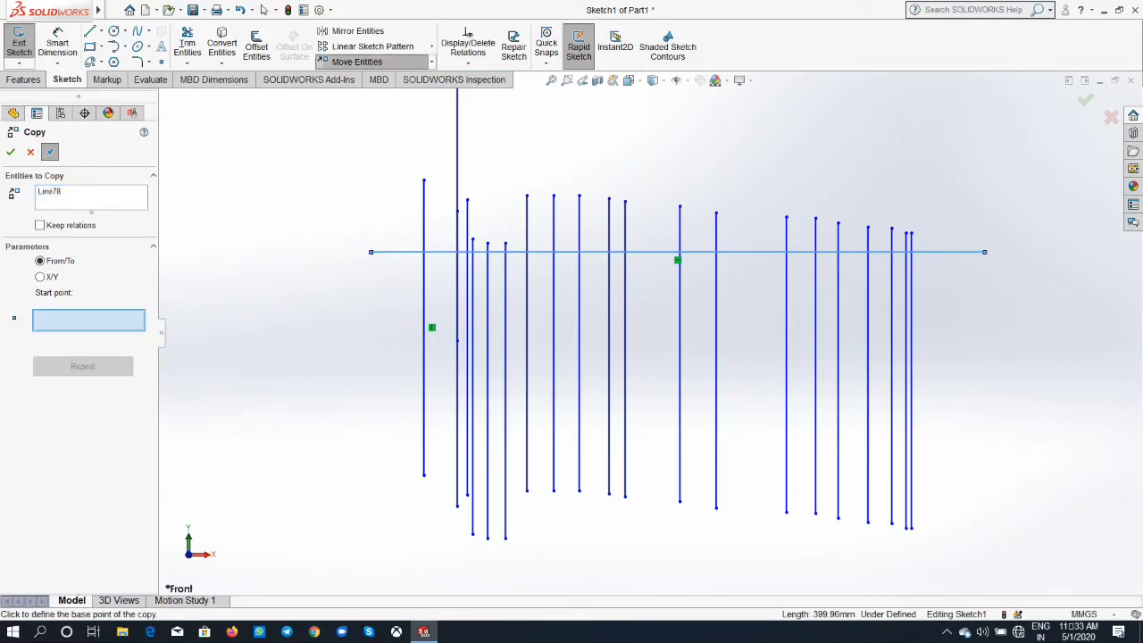
click(413, 265)
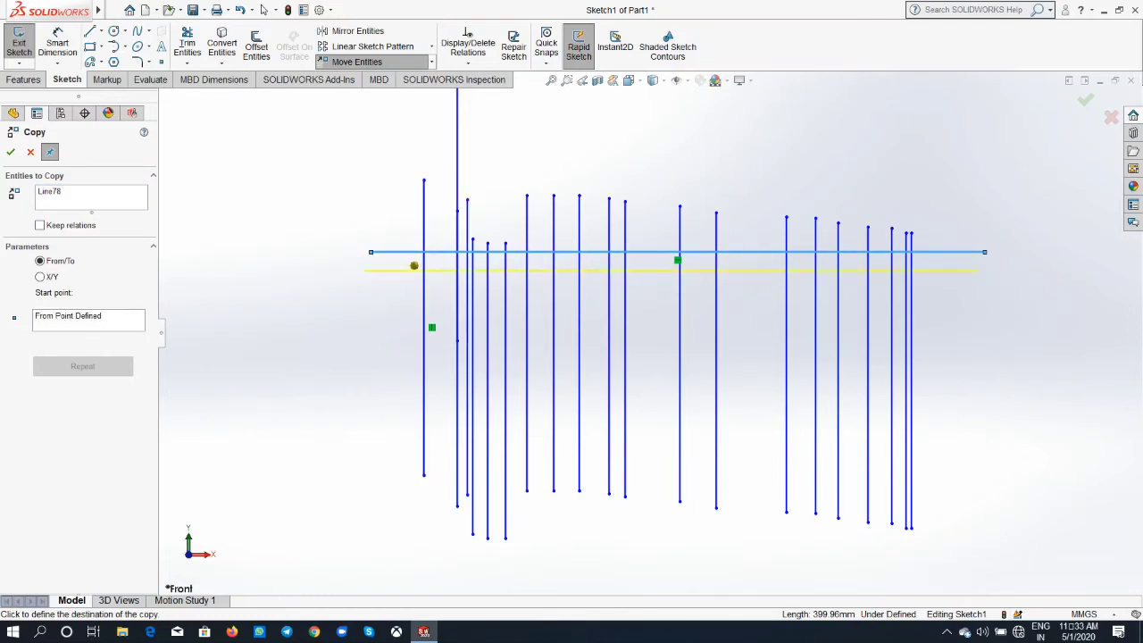
click(413, 266)
click(407, 306)
click(406, 312)
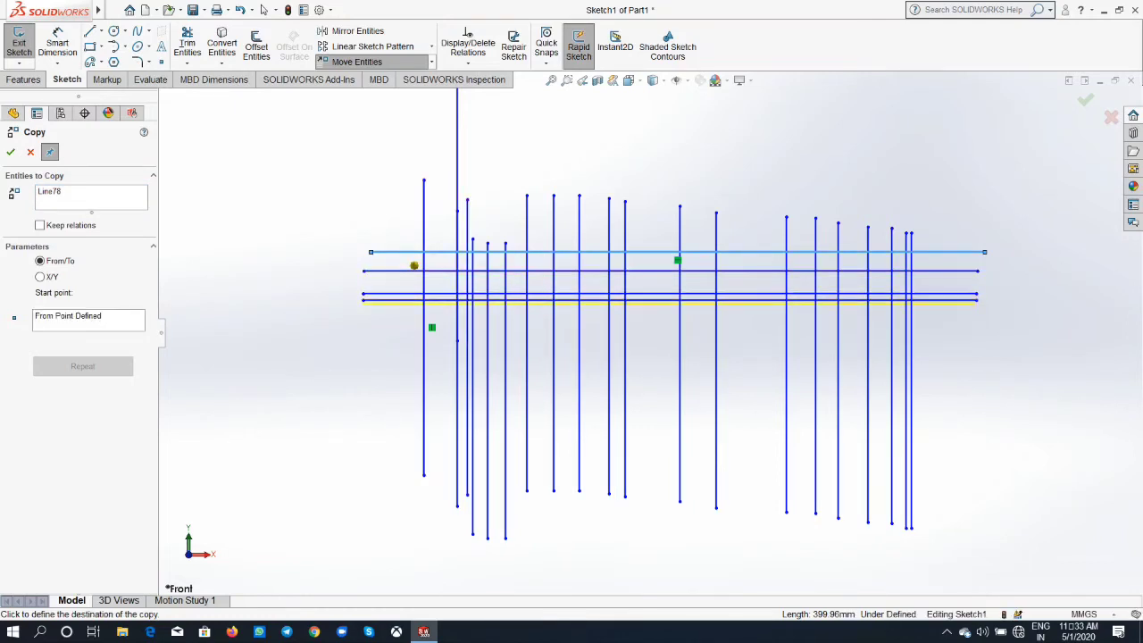
click(401, 340)
click(401, 346)
click(401, 362)
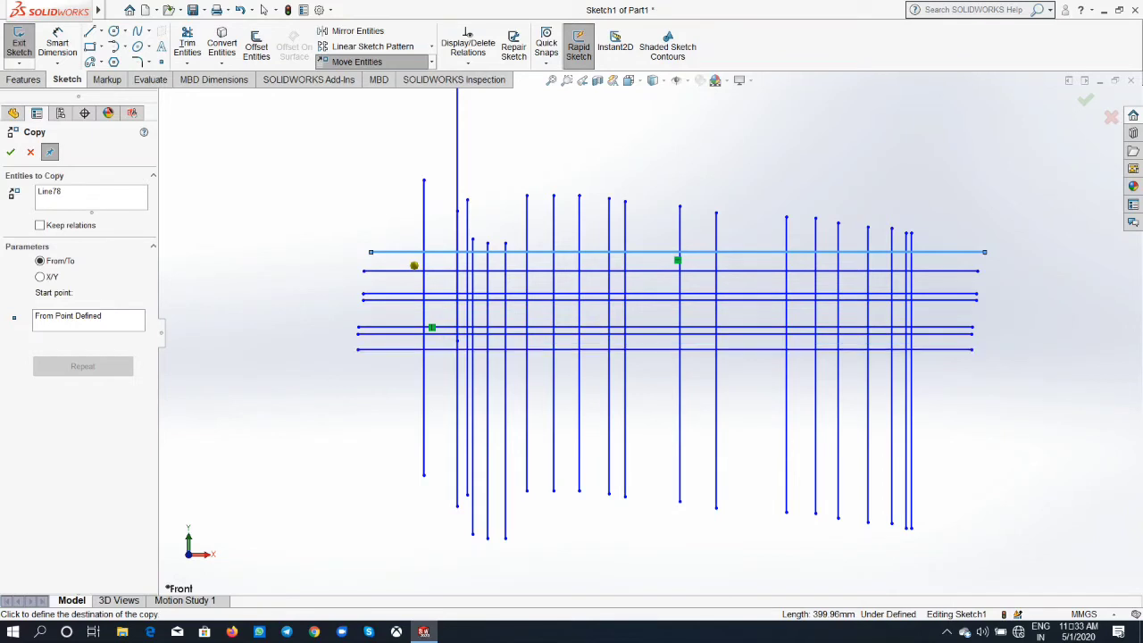
click(401, 368)
click(401, 374)
click(401, 392)
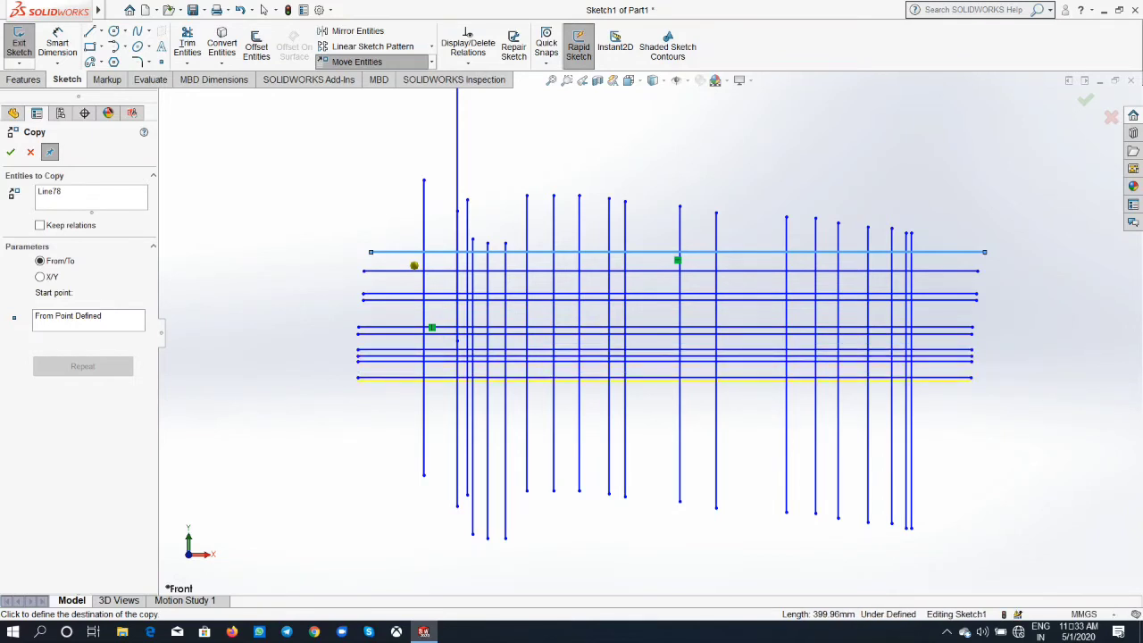
click(400, 401)
click(401, 410)
click(401, 422)
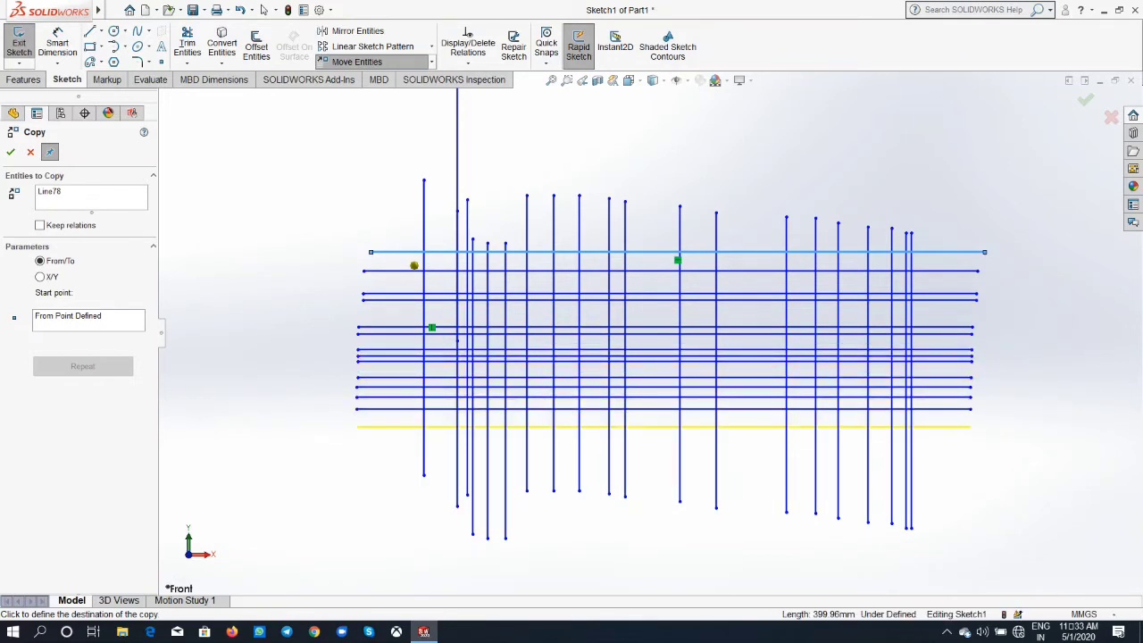
click(401, 455)
click(401, 467)
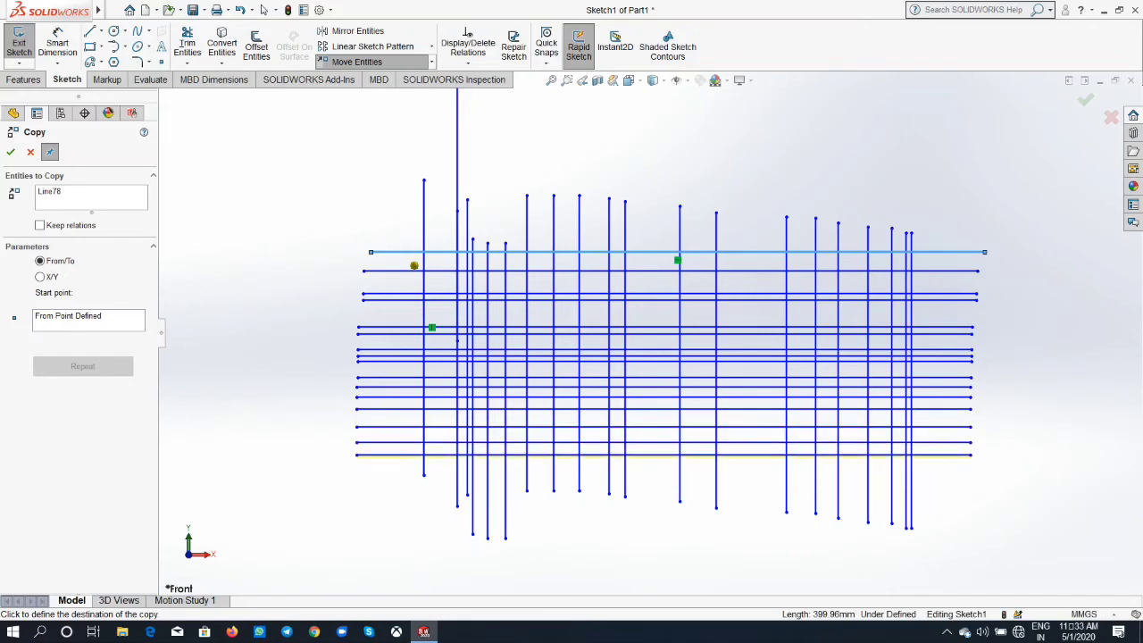
click(401, 470)
key(Escape)
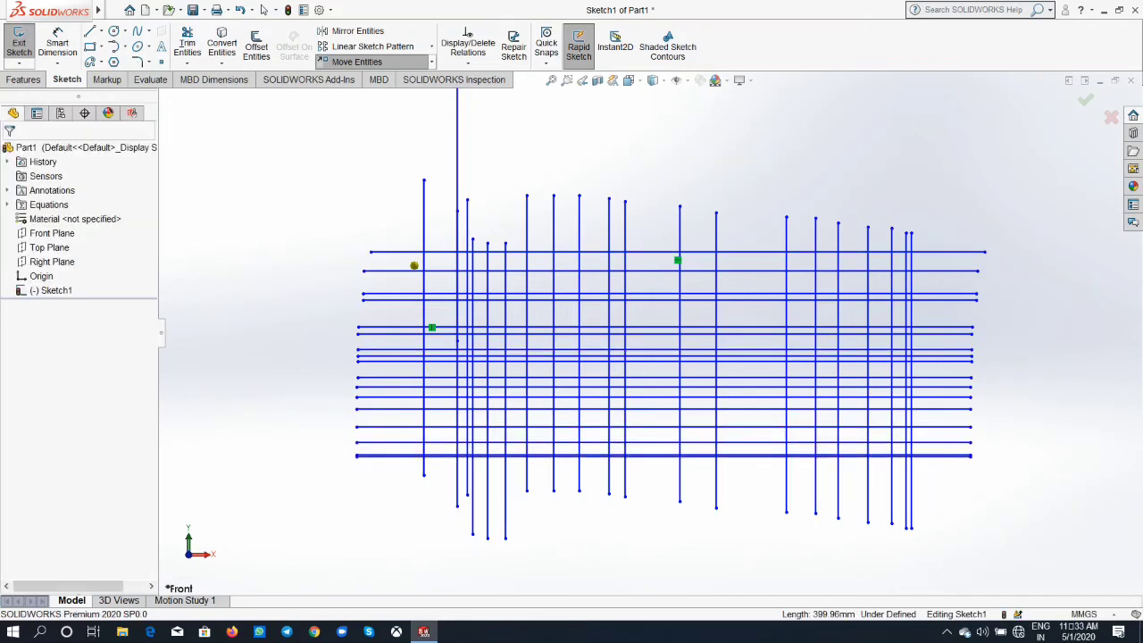
Set Trim to Trim away inside, bounded by two adjacent vertical lines at the grid's left
click(188, 63)
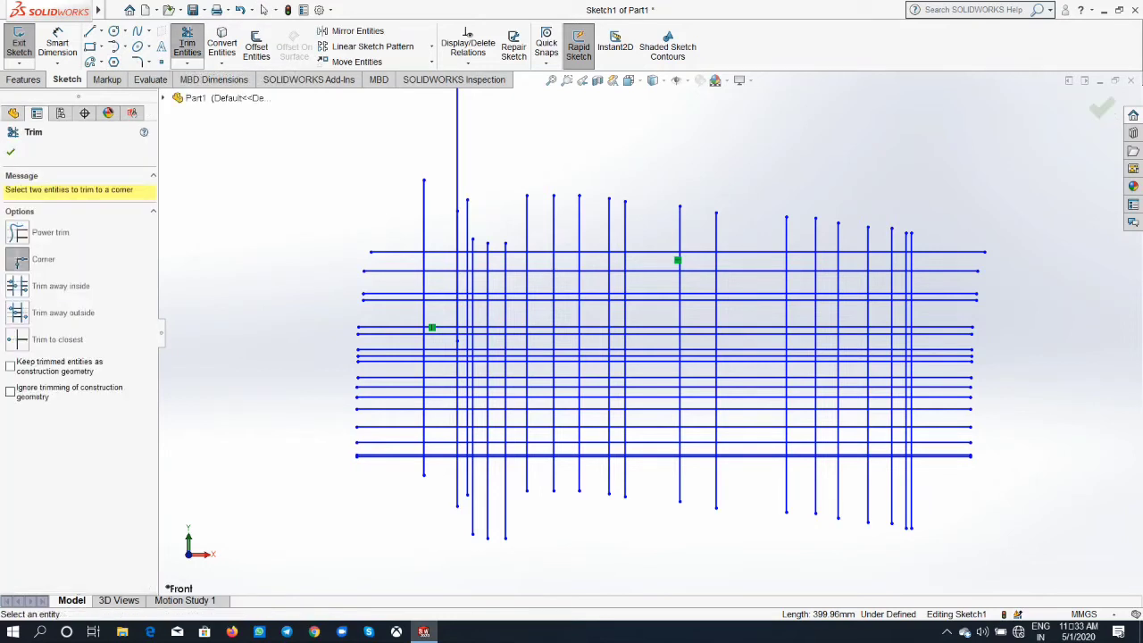
click(17, 286)
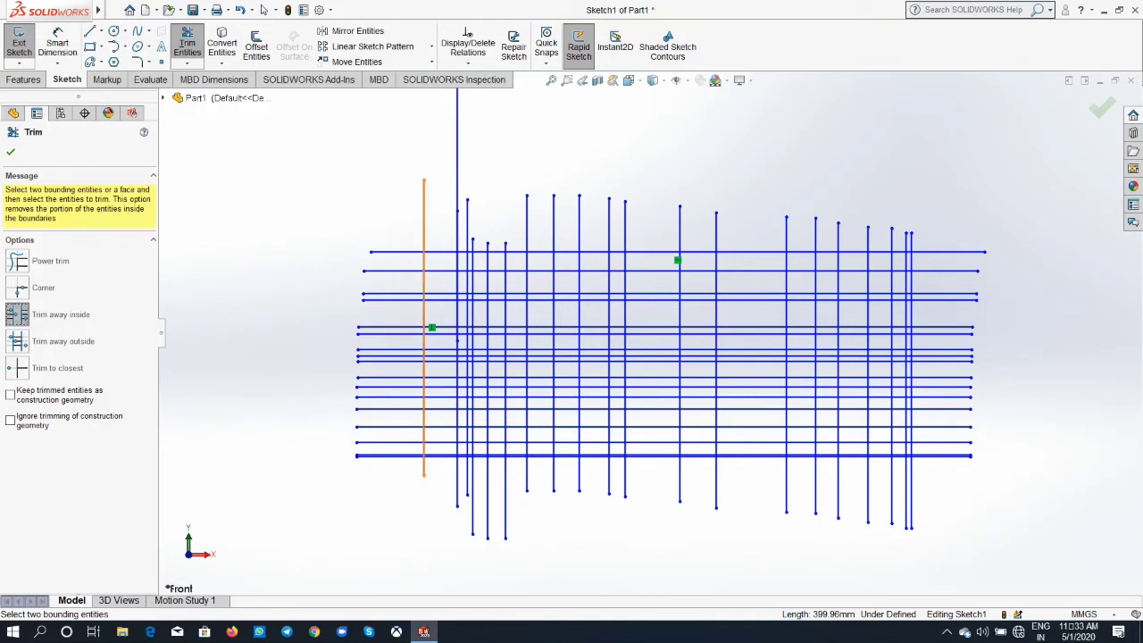
mouse_move(553, 288)
mouse_down()
mouse_move(604, 282)
mouse_move(521, 281)
mouse_up()
drag(448, 282, 417, 295)
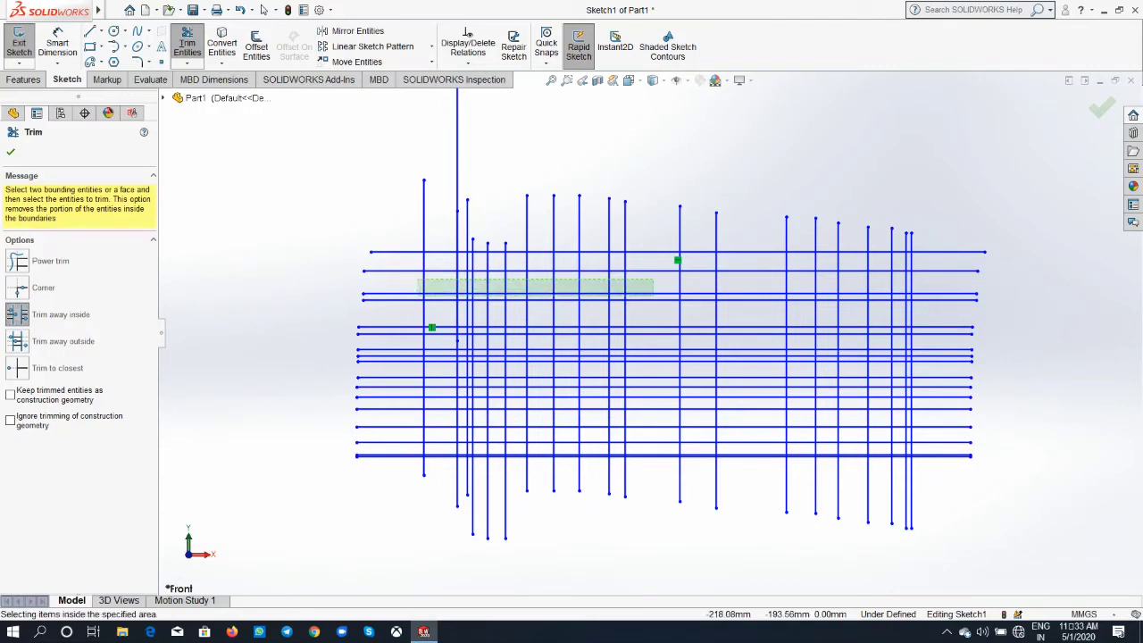
click(457, 375)
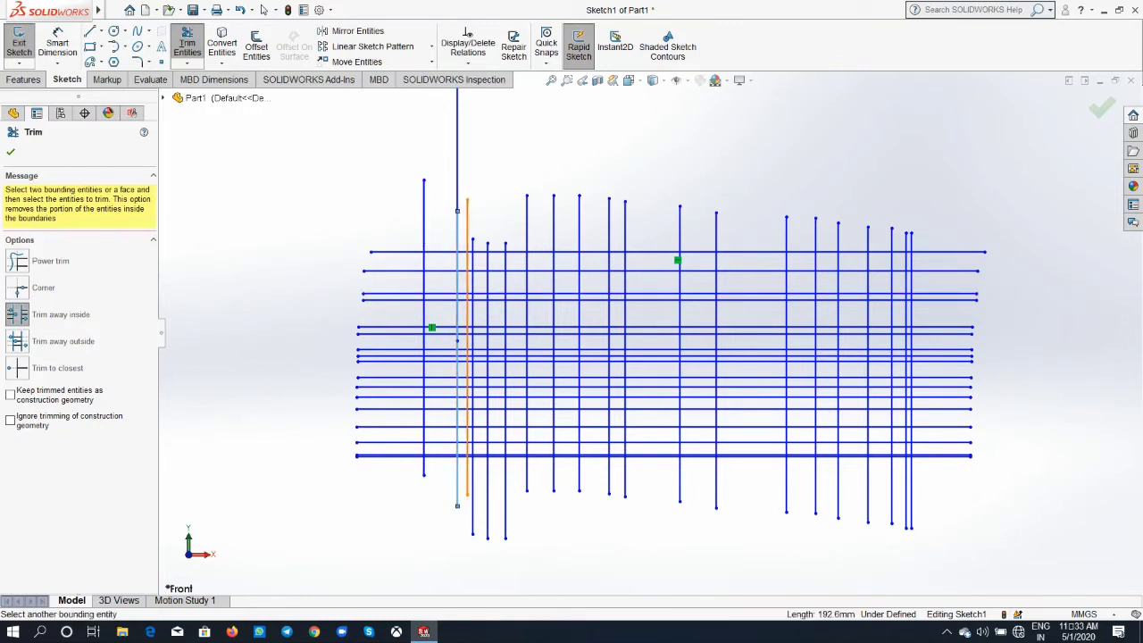
click(465, 340)
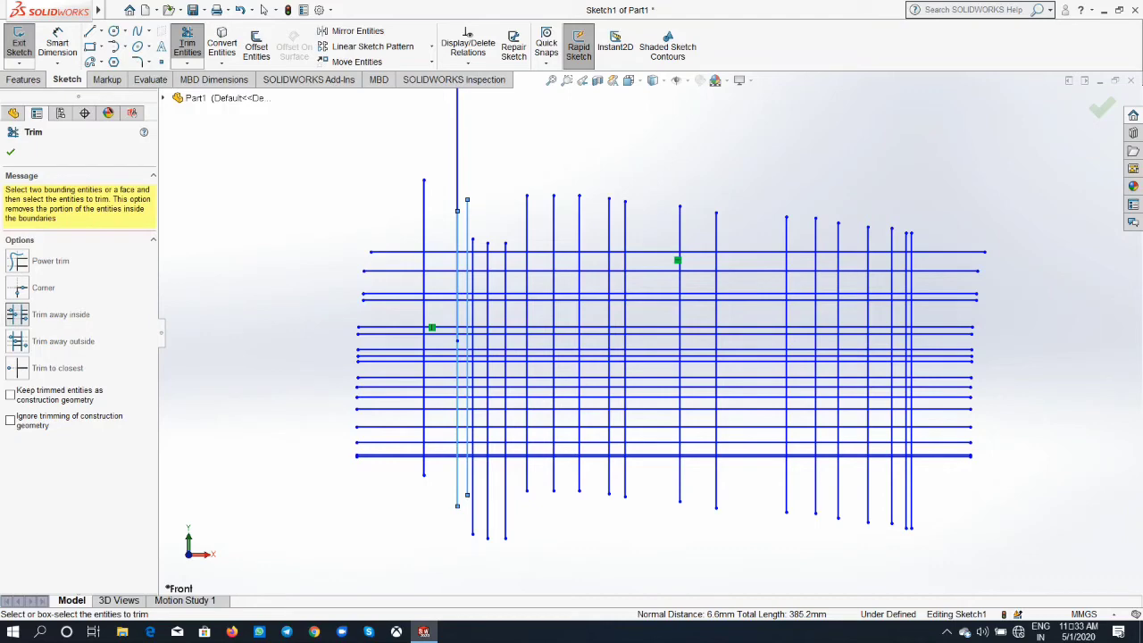
click(17, 315)
Cut gaps in the upper and middle horizontal lines between the two close vertical lines
scroll(343, 402, up, 3)
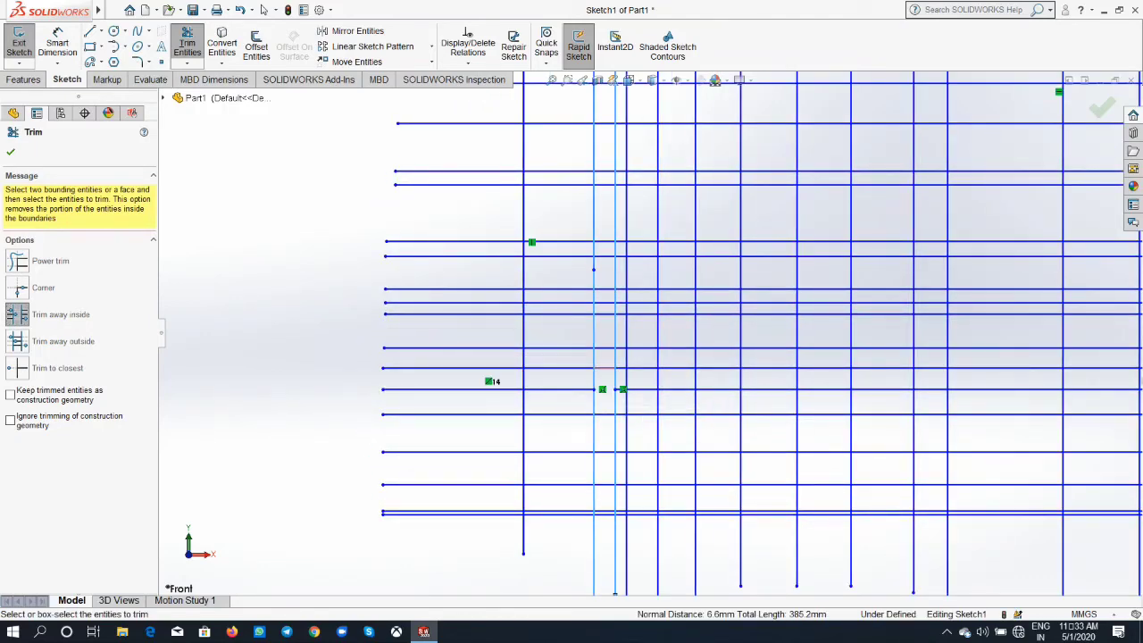
click(607, 368)
click(607, 347)
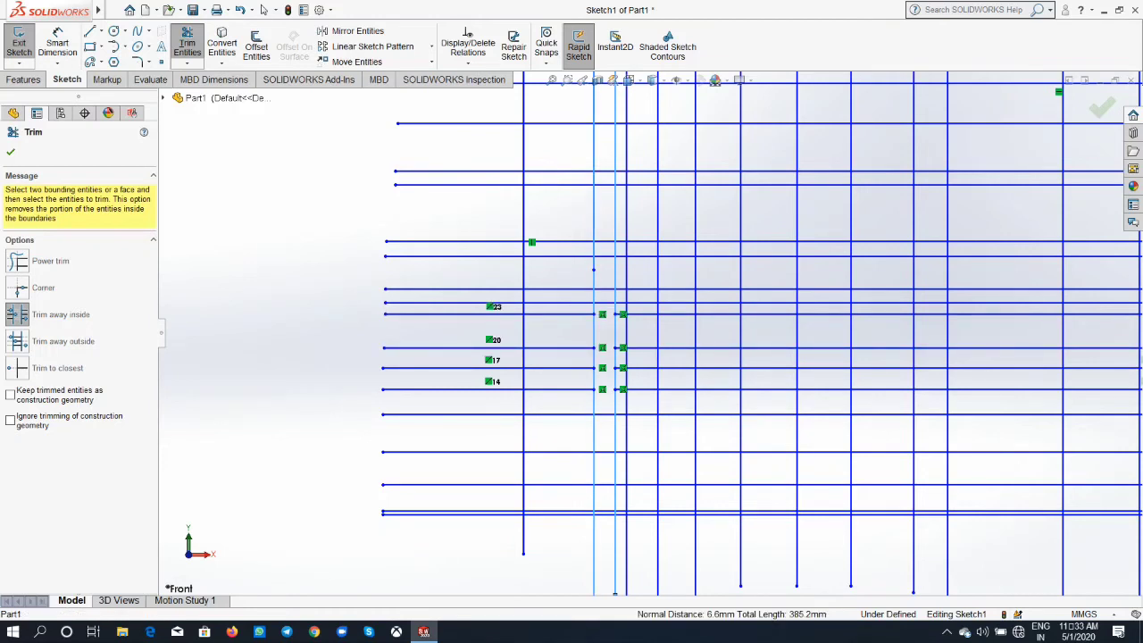
click(607, 315)
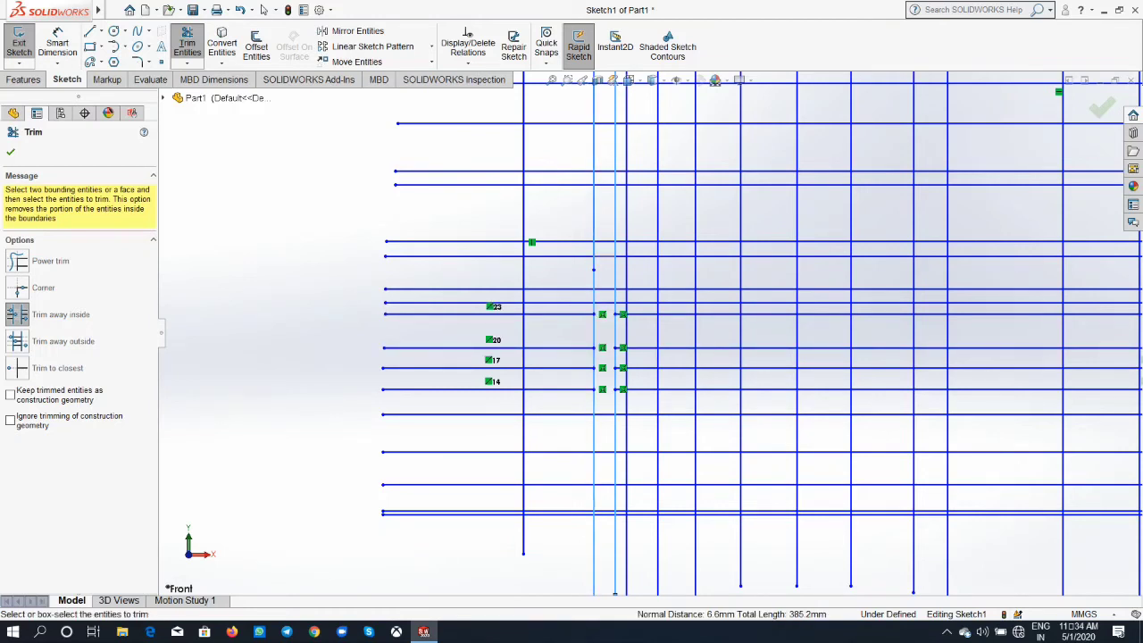
click(603, 256)
click(604, 241)
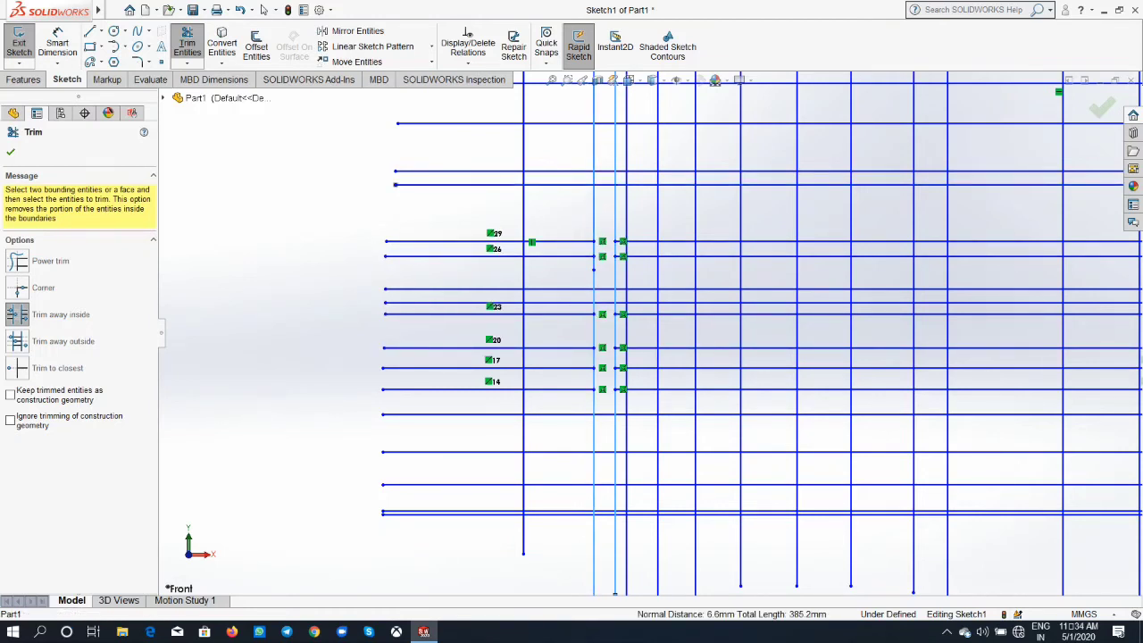
click(604, 185)
click(604, 171)
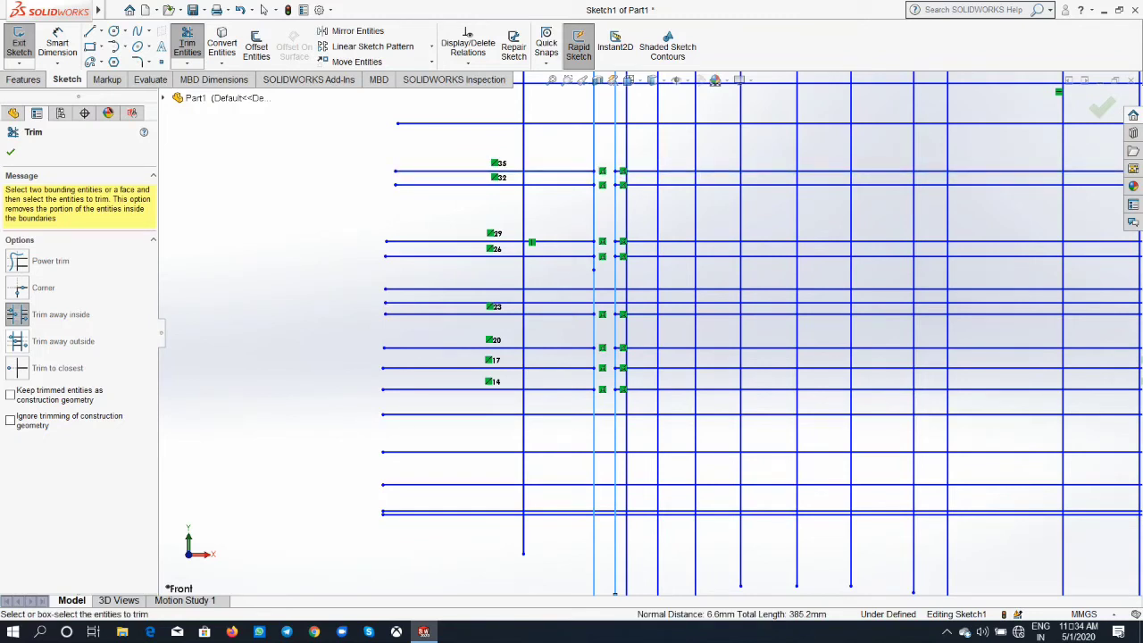
With Trim away outside, shorten six lower and middle lines to stubs between the verticals
click(18, 342)
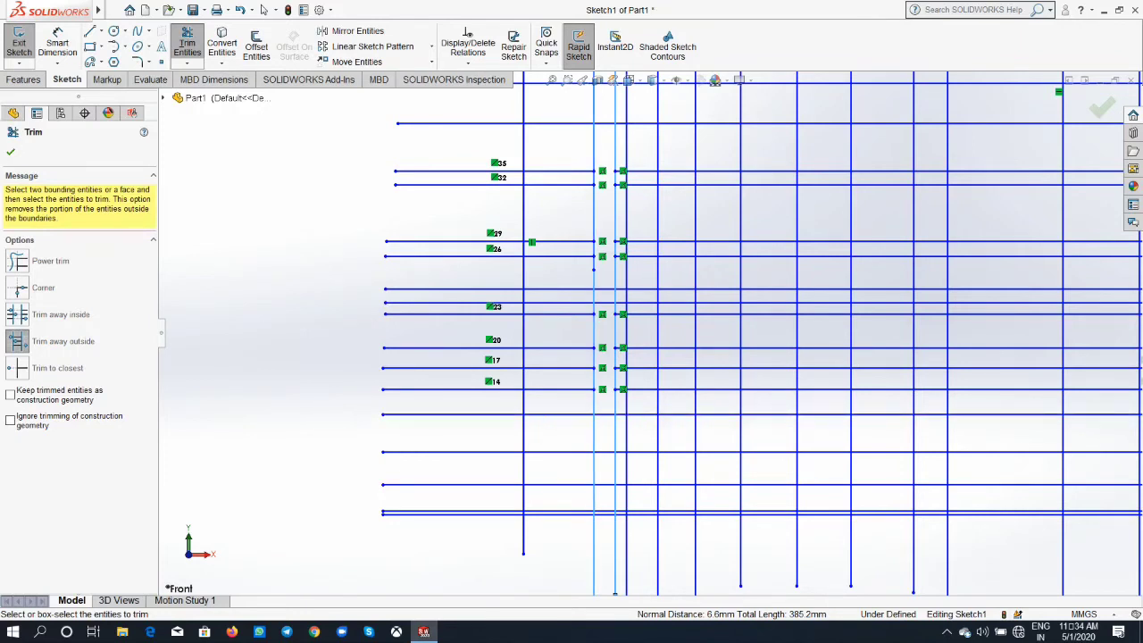
click(804, 414)
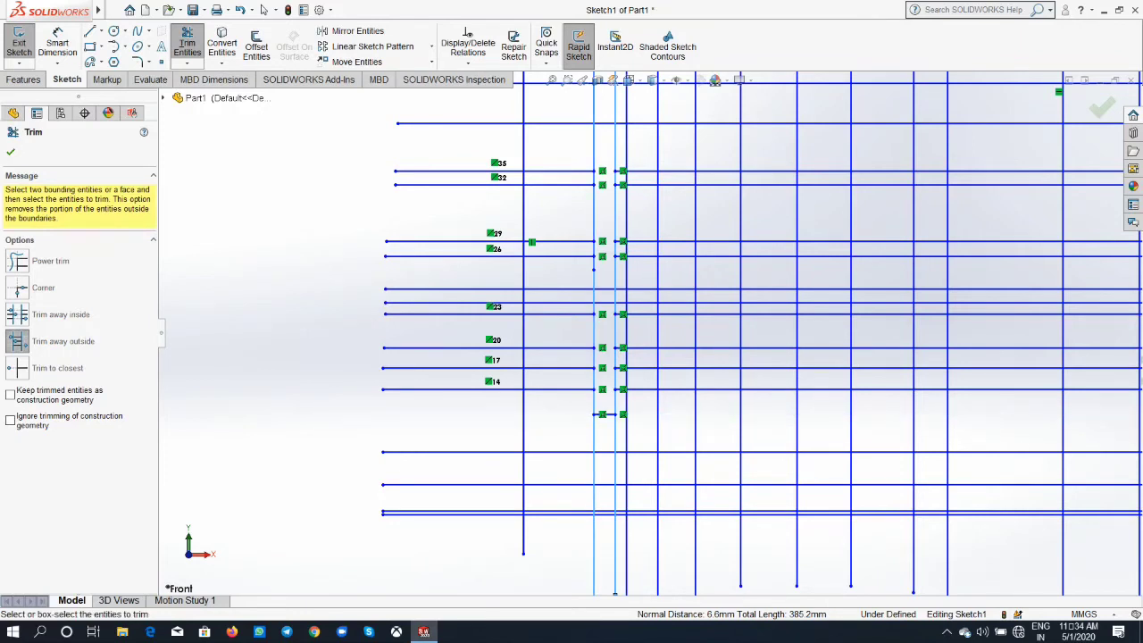
click(804, 452)
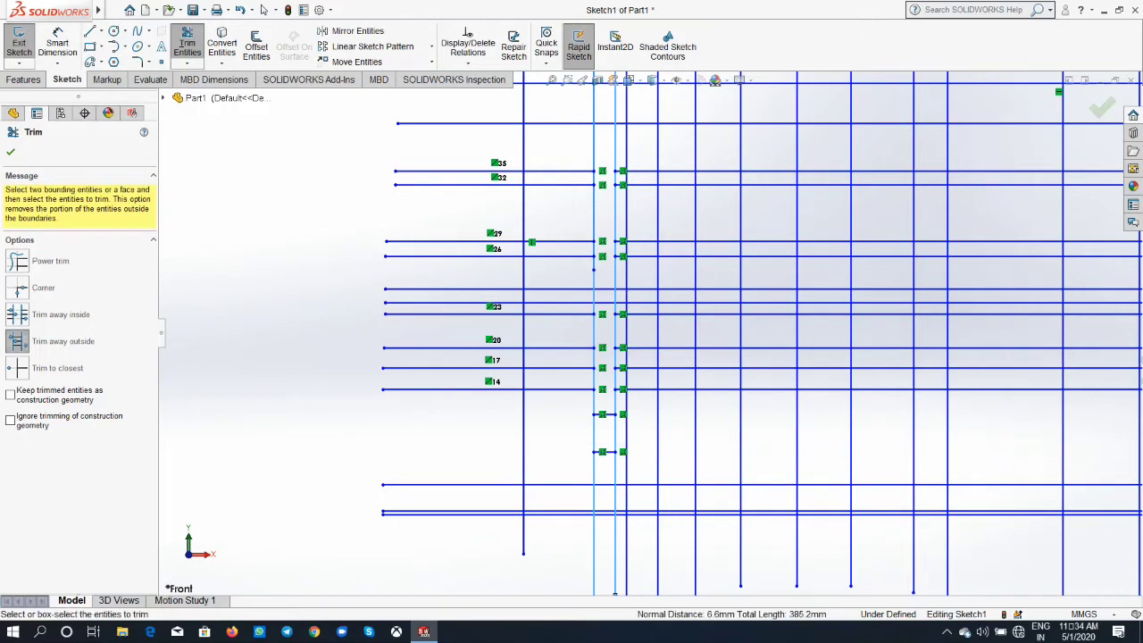
click(803, 485)
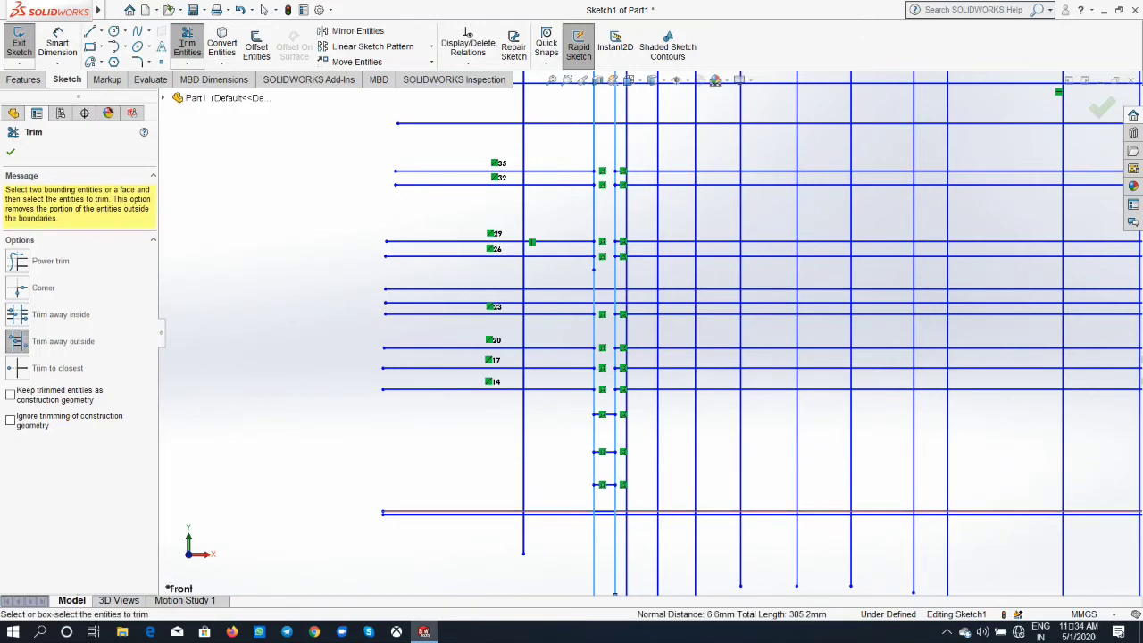
click(804, 511)
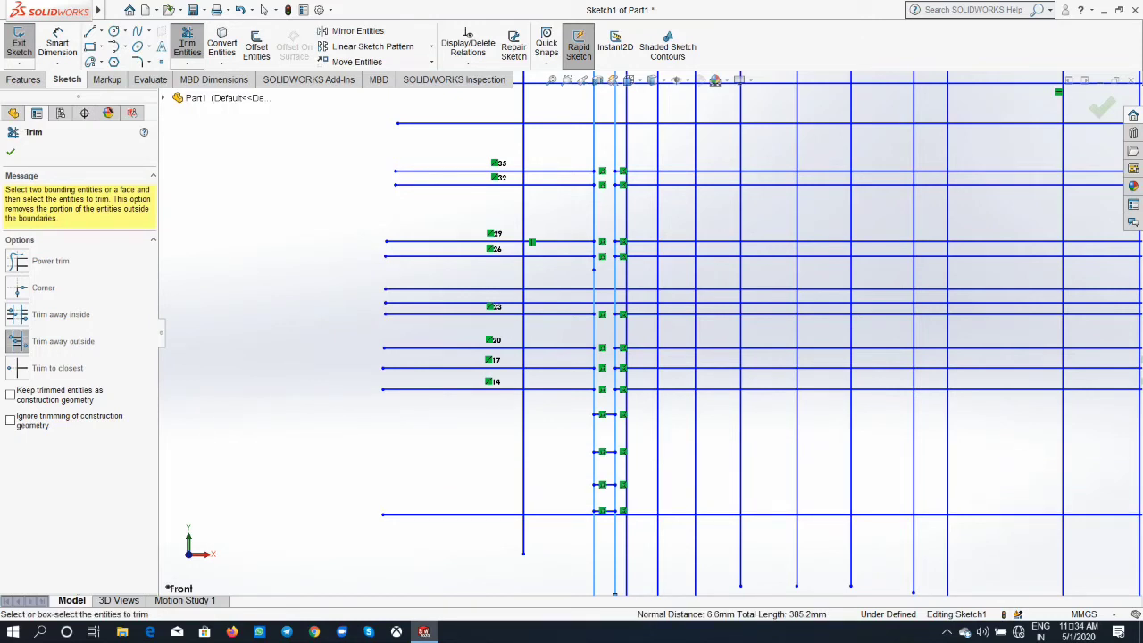
click(804, 288)
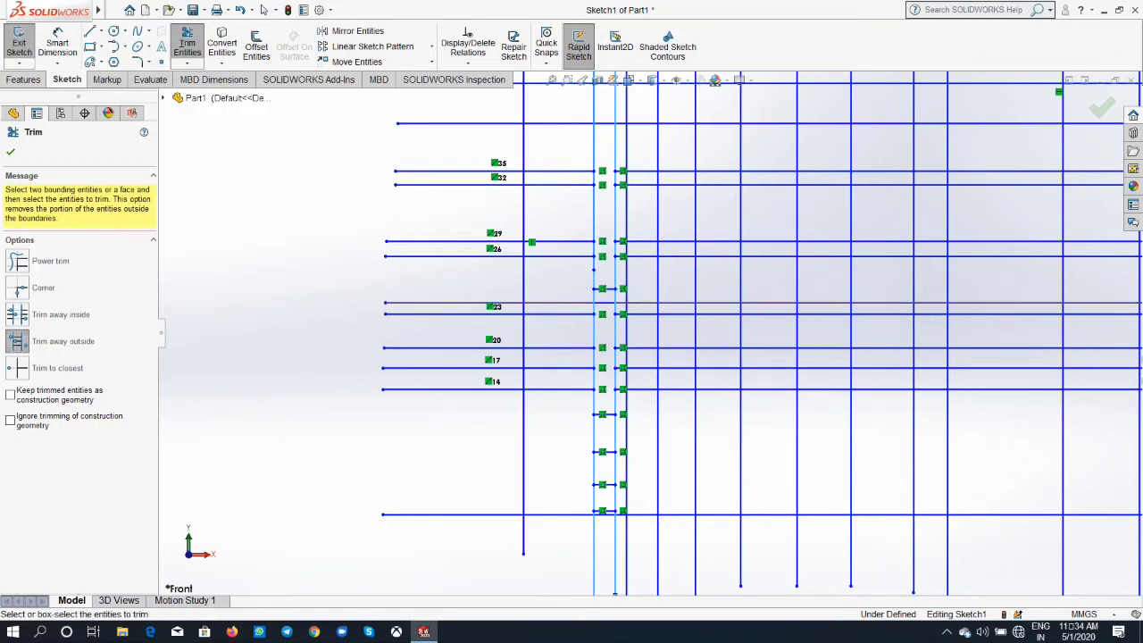
click(804, 302)
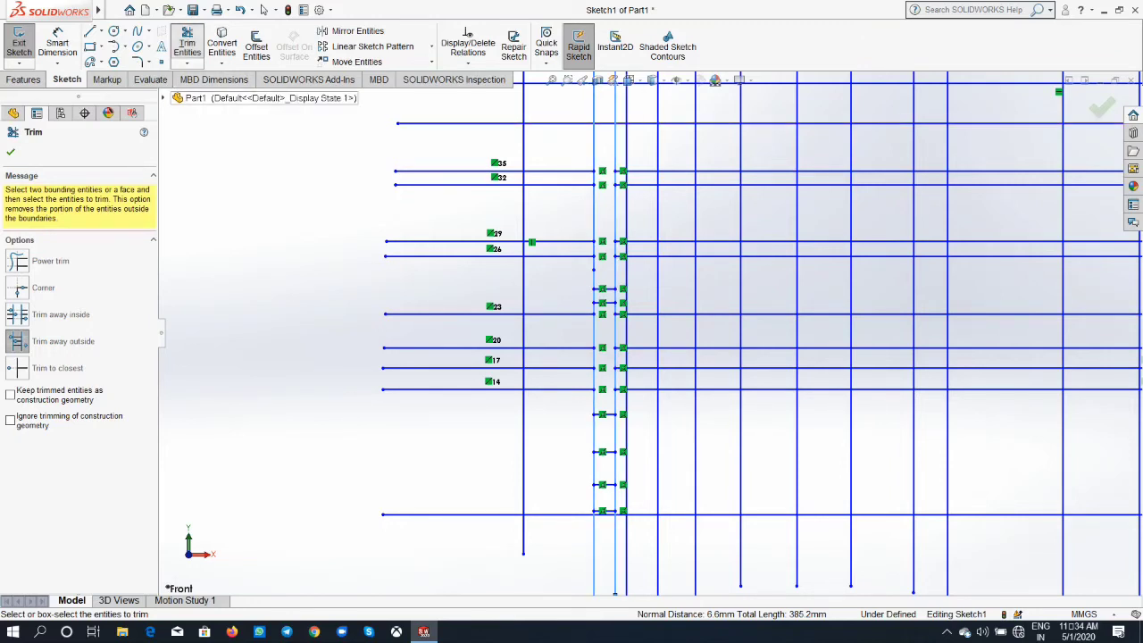
click(188, 45)
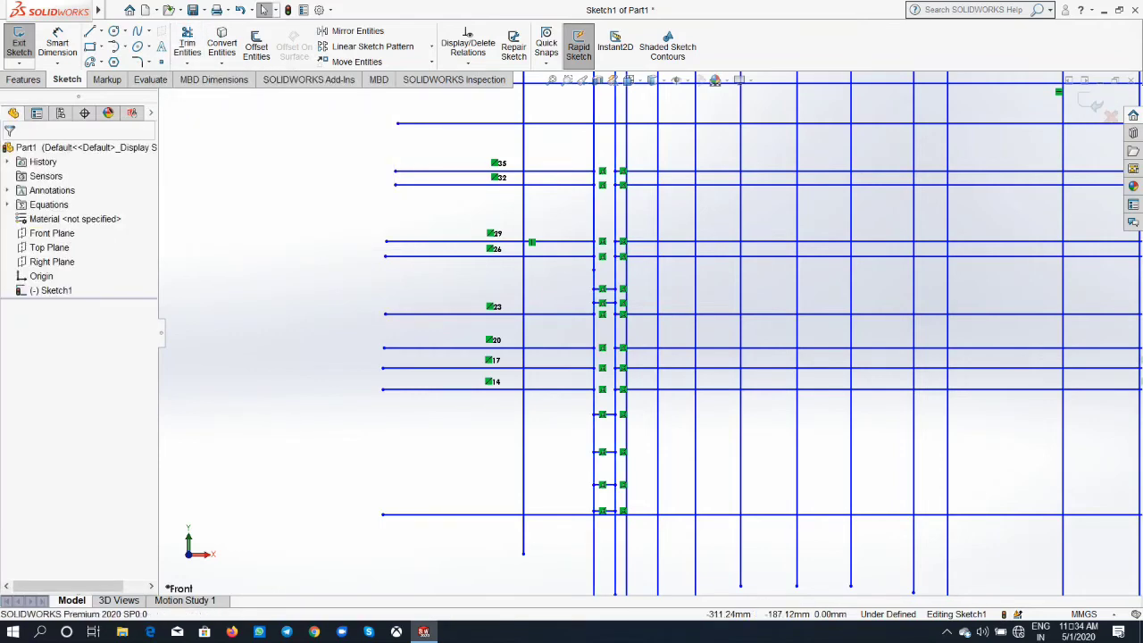
Delete every line in the sketch and move the floating command panel aside
scroll(652, 325, up, 5)
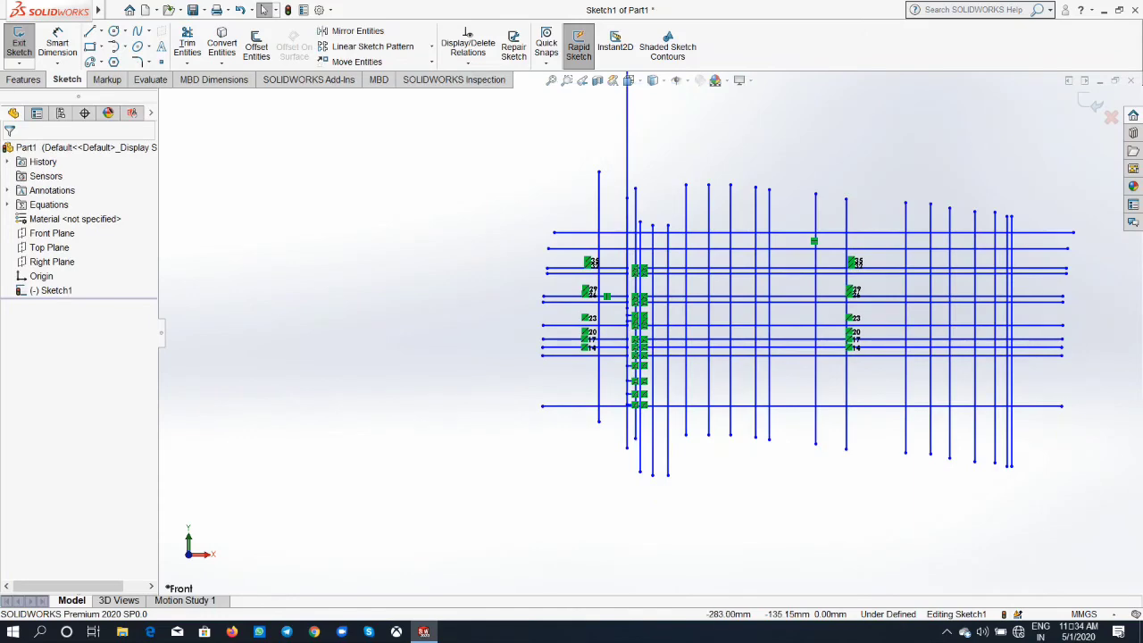
scroll(628, 304, up, 2)
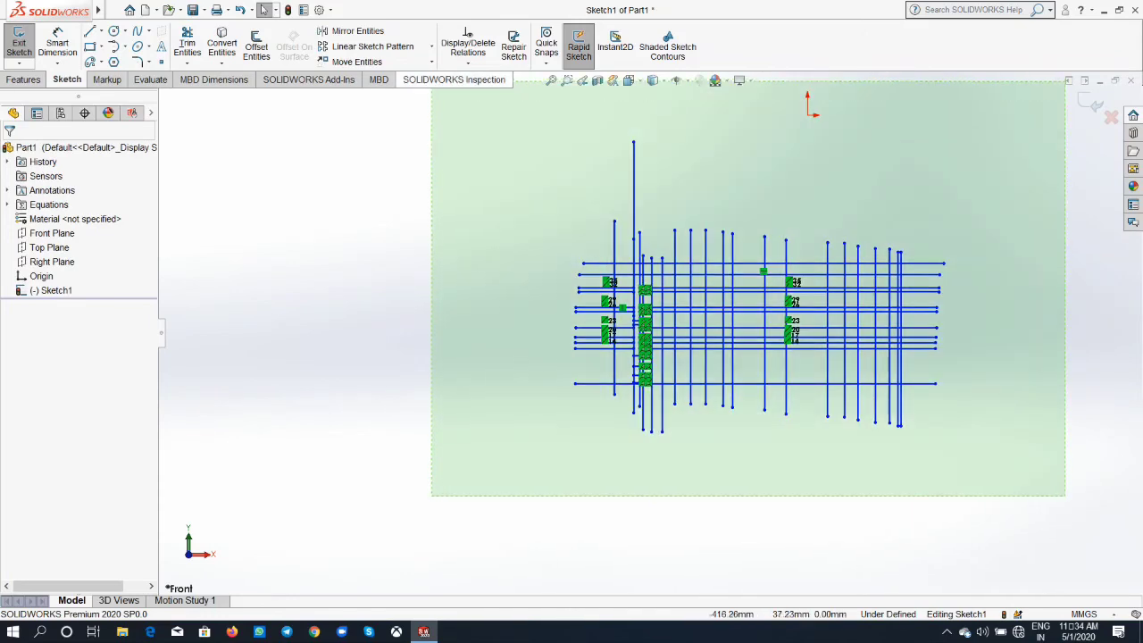
key(ctrl+a)
key(Delete)
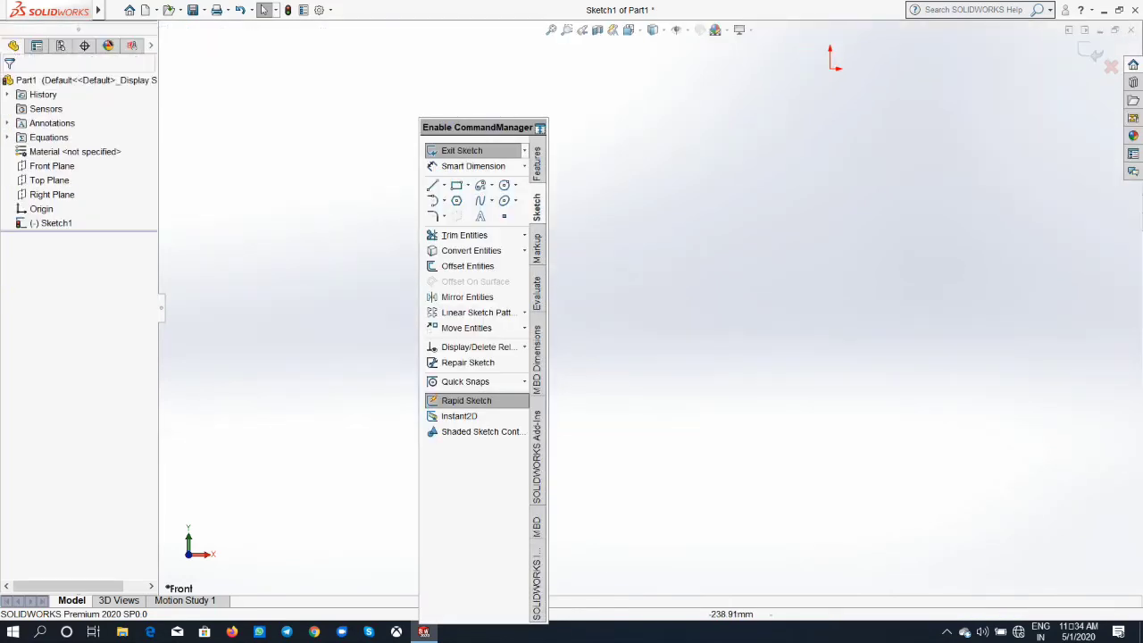
mouse_move(478, 127)
mouse_down()
mouse_move(498, 39)
mouse_move(536, 36)
mouse_up()
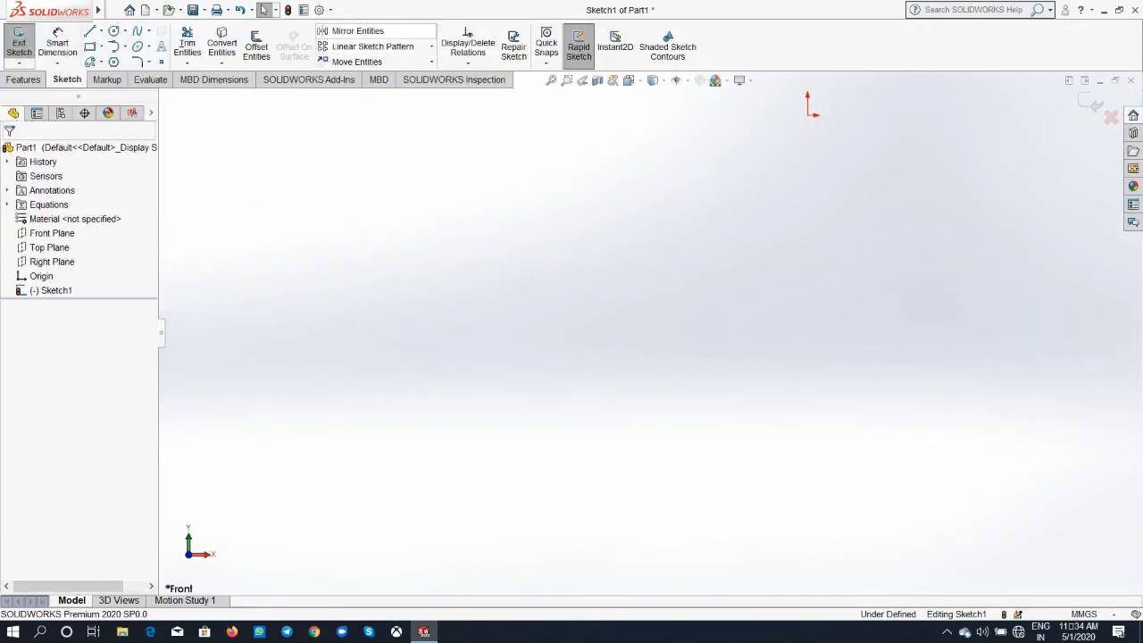
Start Mirror Entities and cancel it, leaving the empty sketch unchanged
click(356, 30)
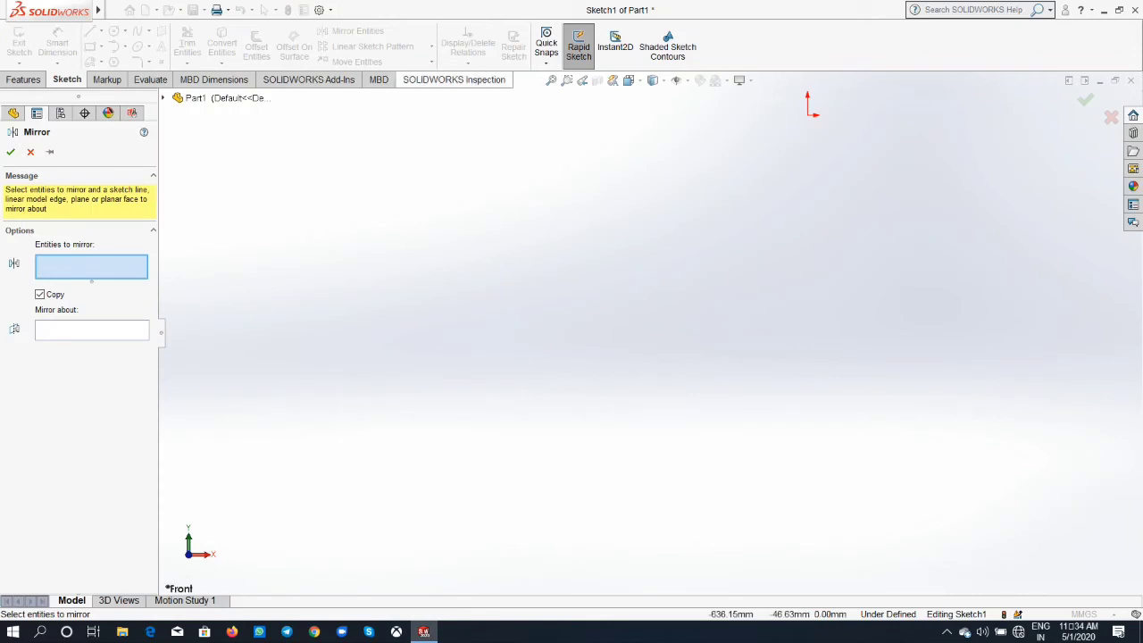
key(Escape)
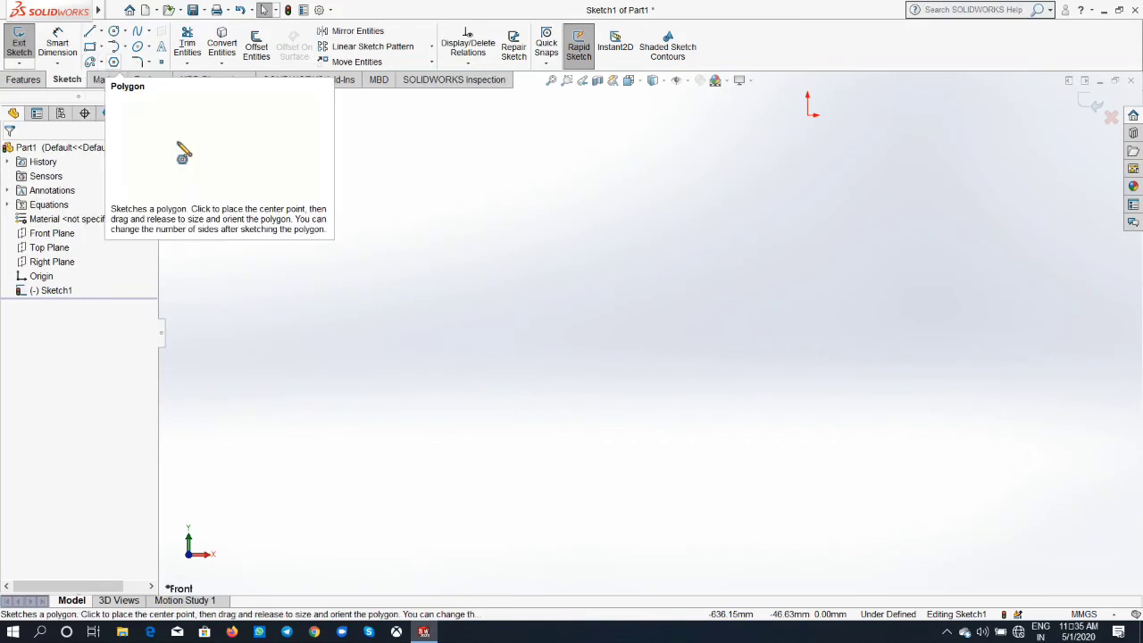
Draw a vertical construction centreline about 344 mm long through the middle of the sketch
click(101, 30)
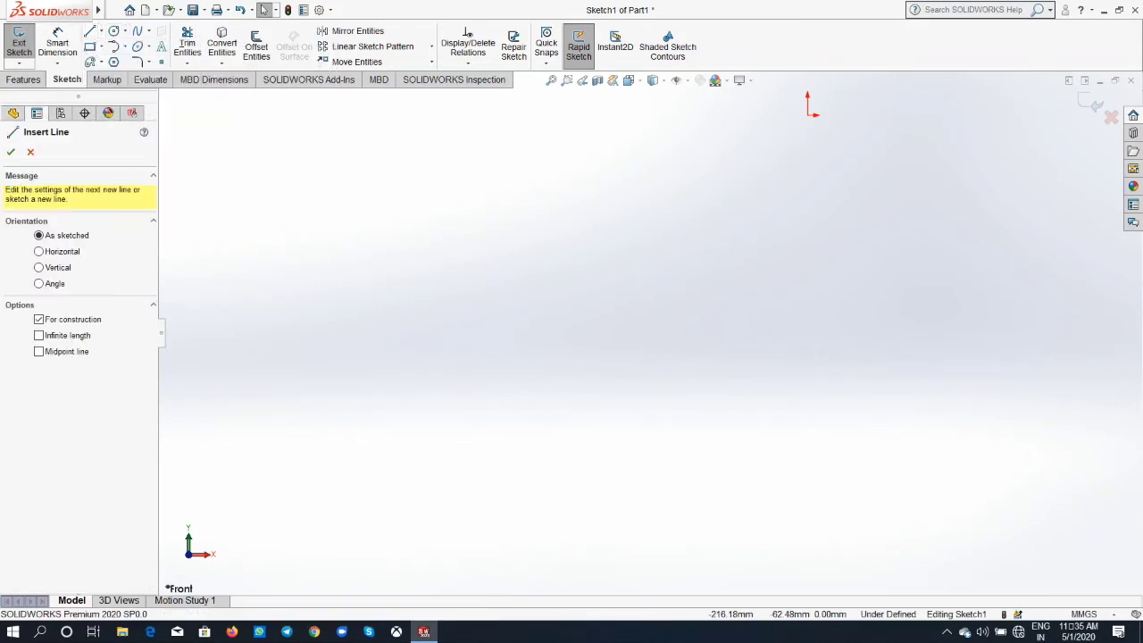
click(612, 171)
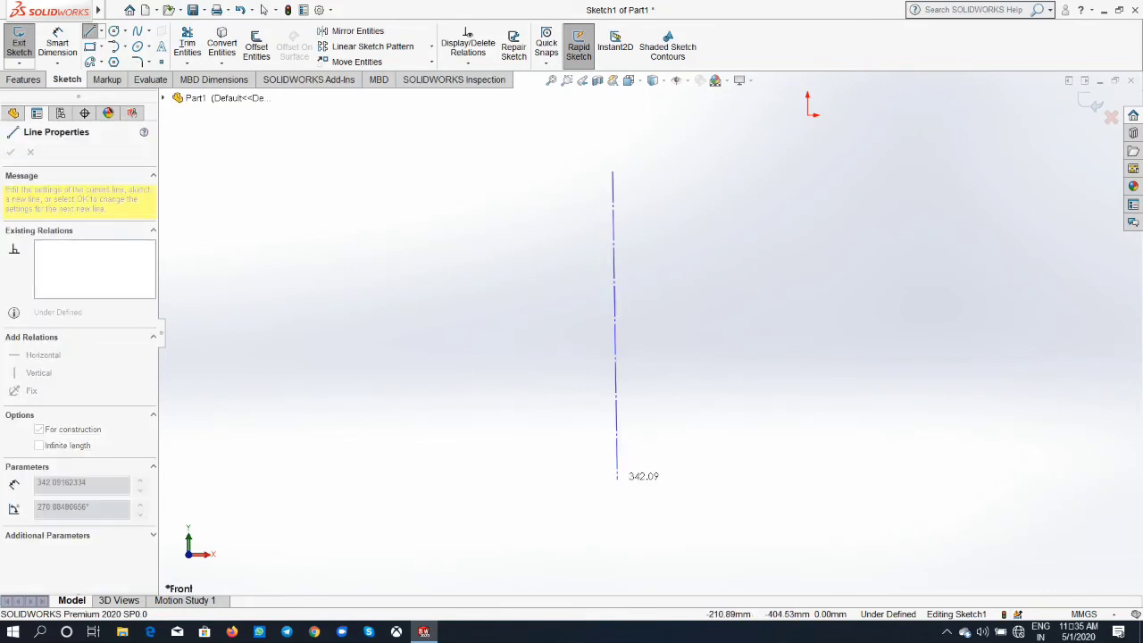
click(613, 482)
right_click(614, 481)
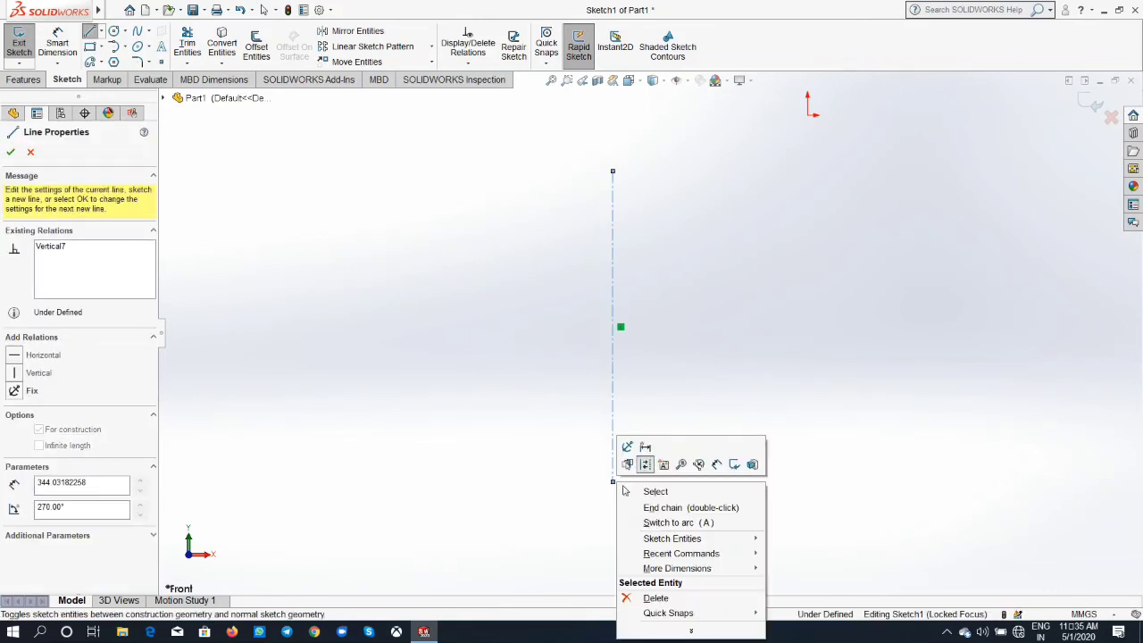
click(665, 506)
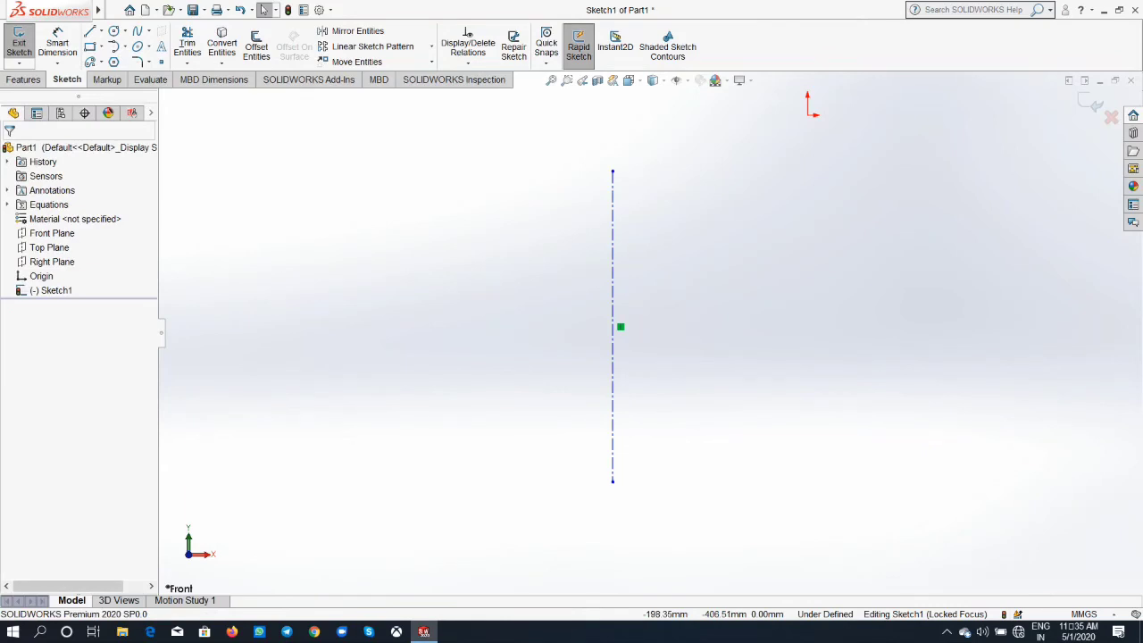
click(90, 30)
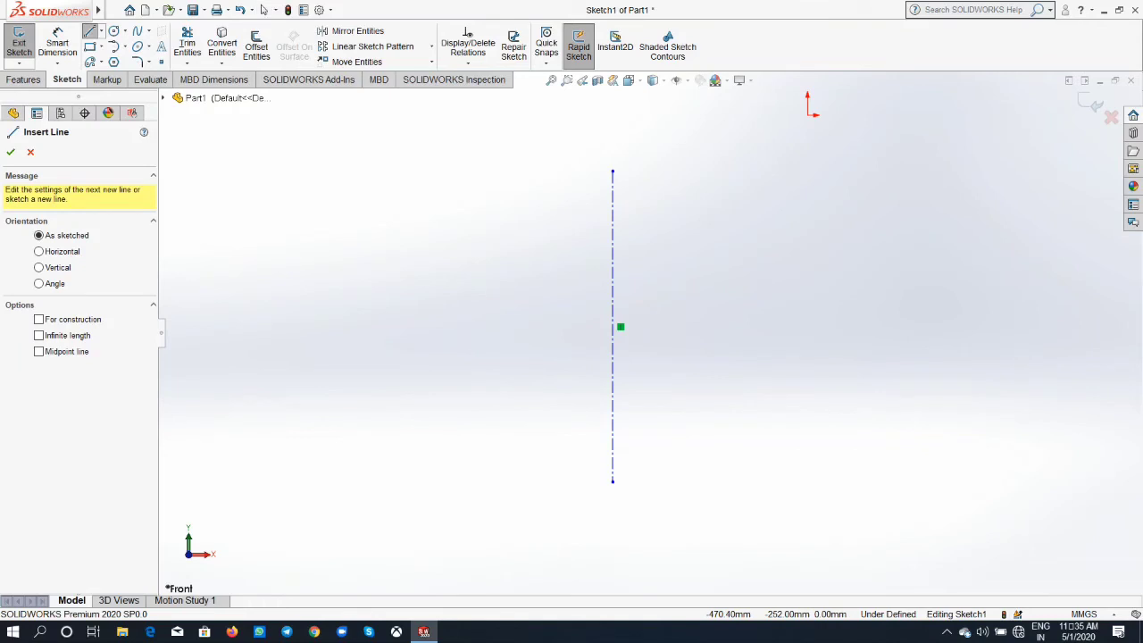
Draw a slanted line and a circle of radius 58.80 to its right
click(329, 182)
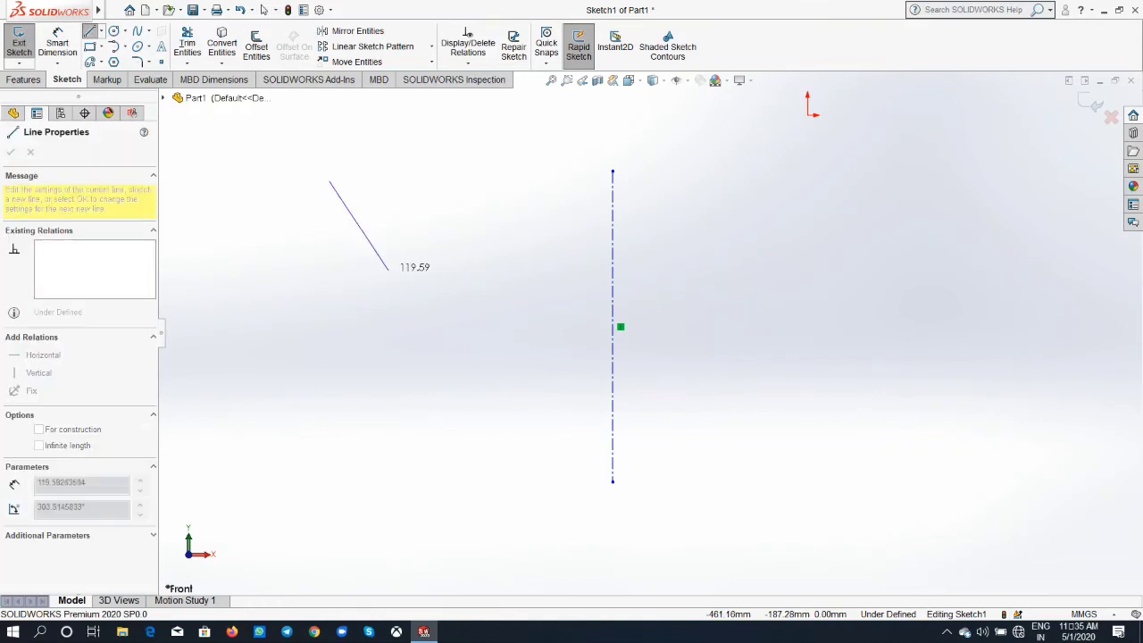
click(378, 344)
right_click(408, 368)
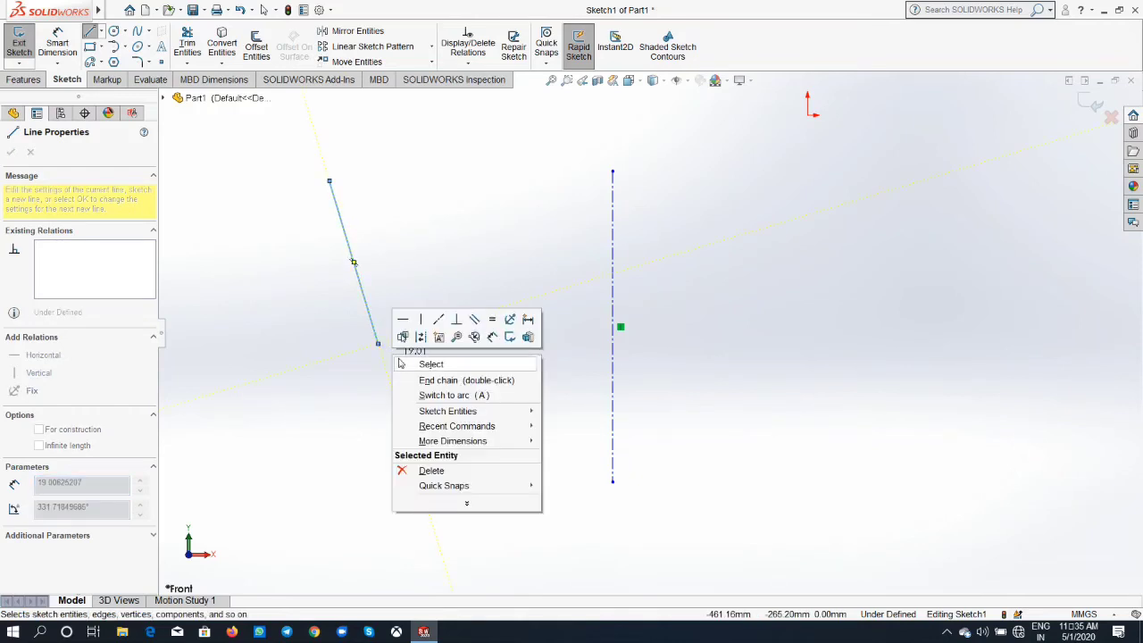
click(408, 374)
key(Escape)
click(114, 31)
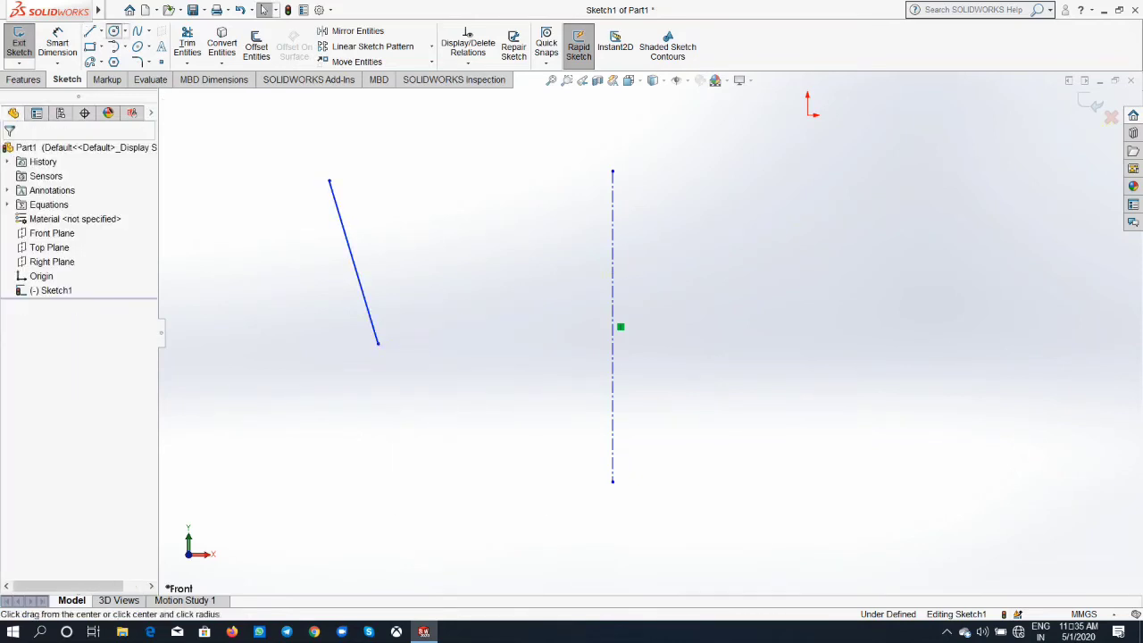
click(456, 234)
click(476, 278)
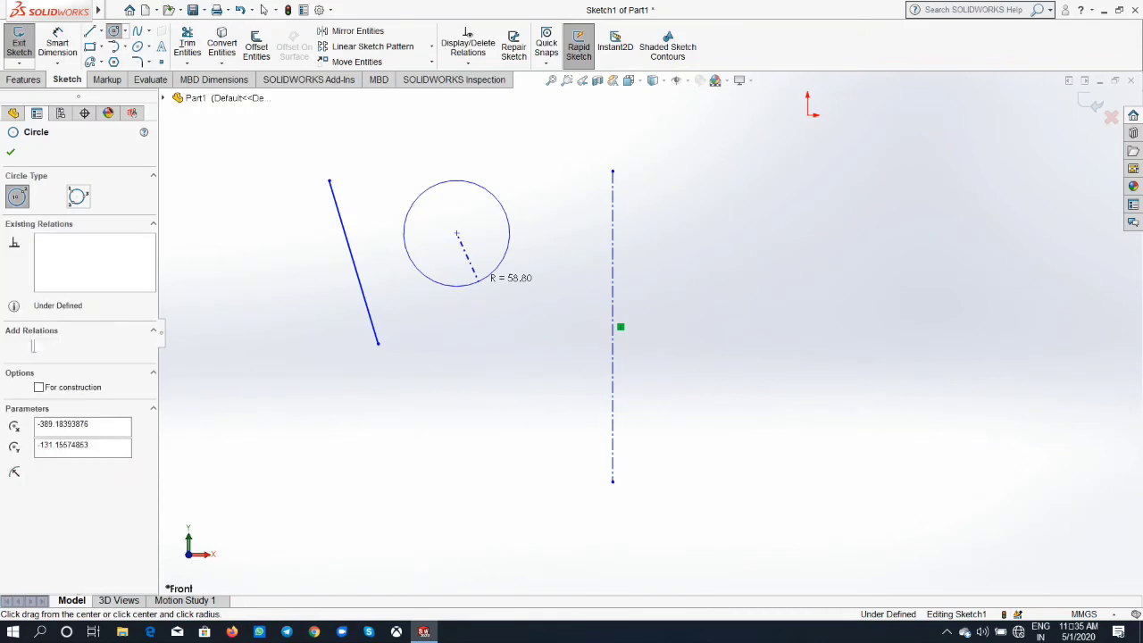
right_click(492, 297)
click(528, 305)
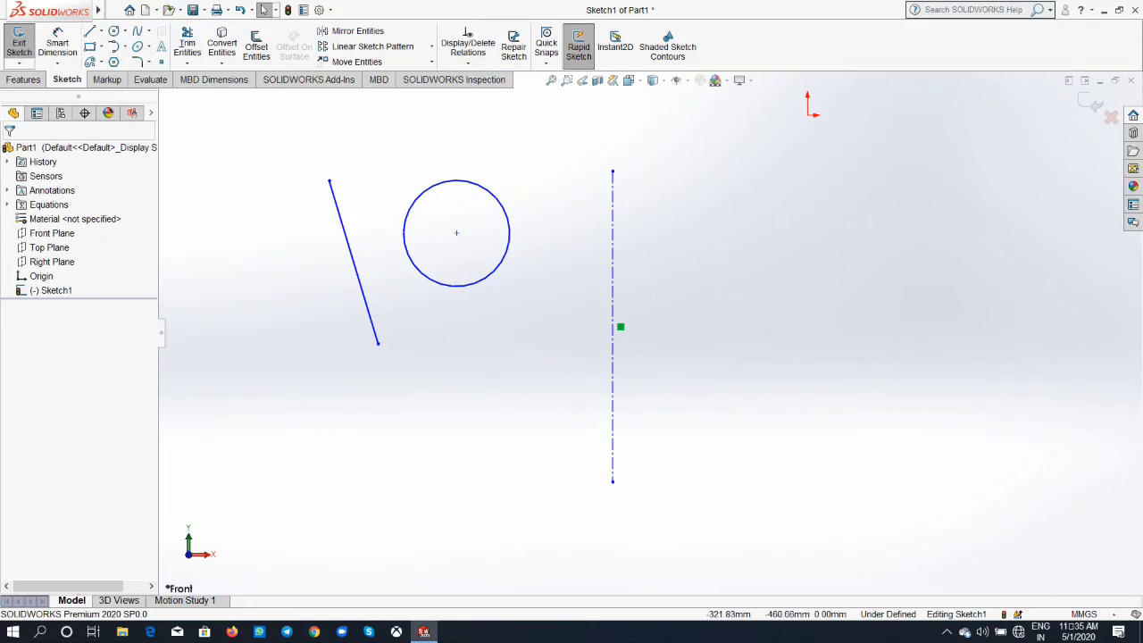
Mirror the circle across the slanted line so a circle sits on each side
drag(557, 399, 298, 122)
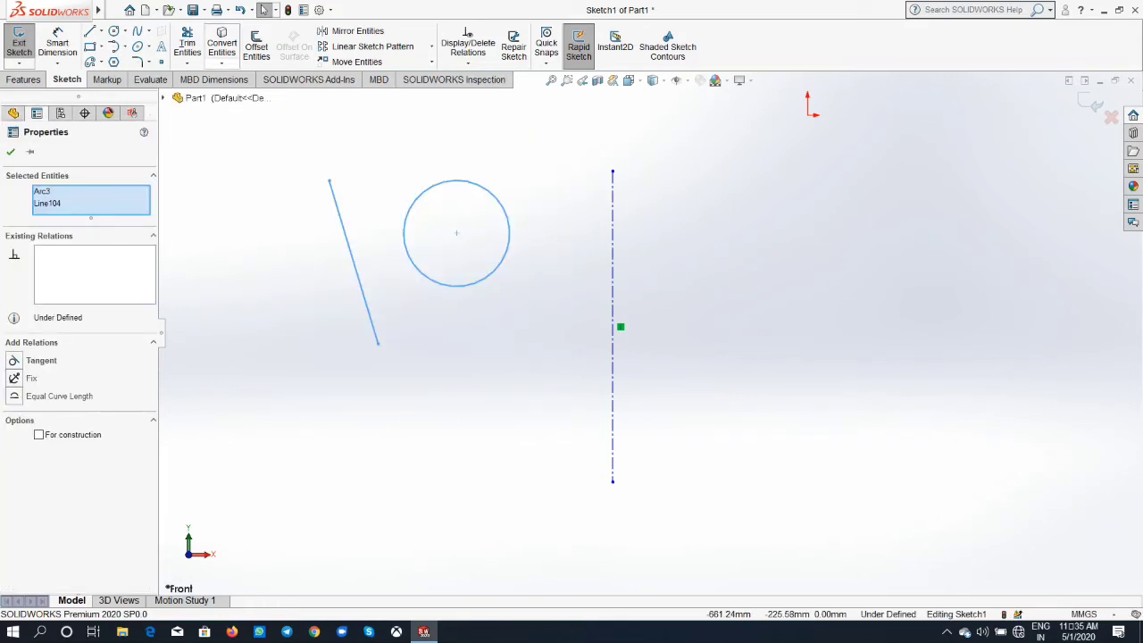
click(353, 31)
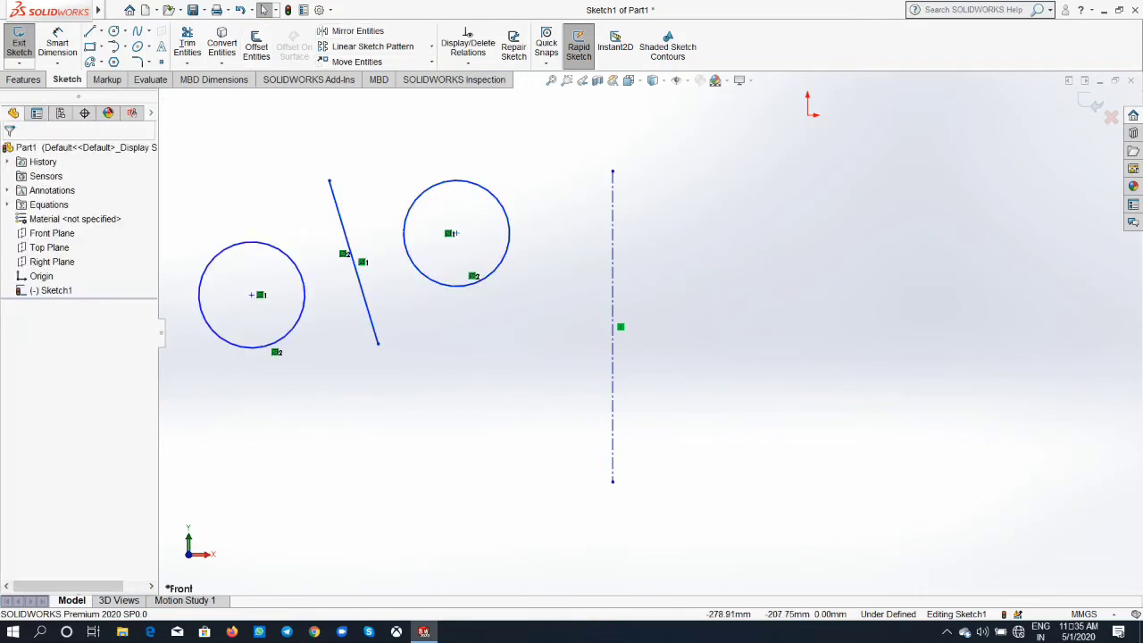
drag(554, 301, 387, 184)
drag(332, 161, 332, 161)
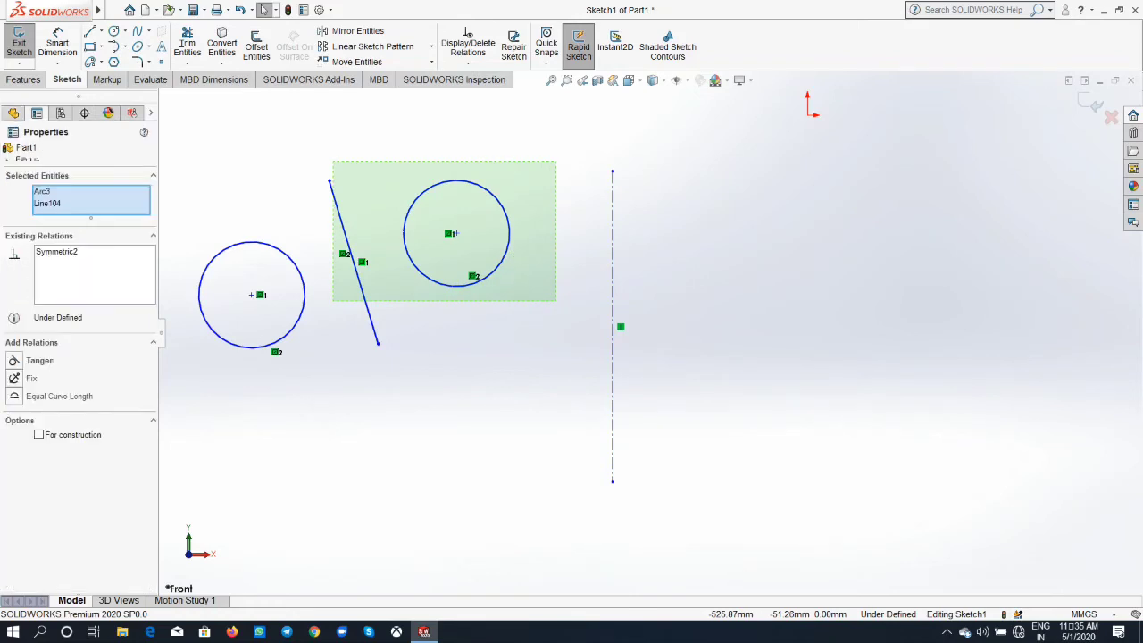
click(498, 433)
drag(492, 444, 159, 127)
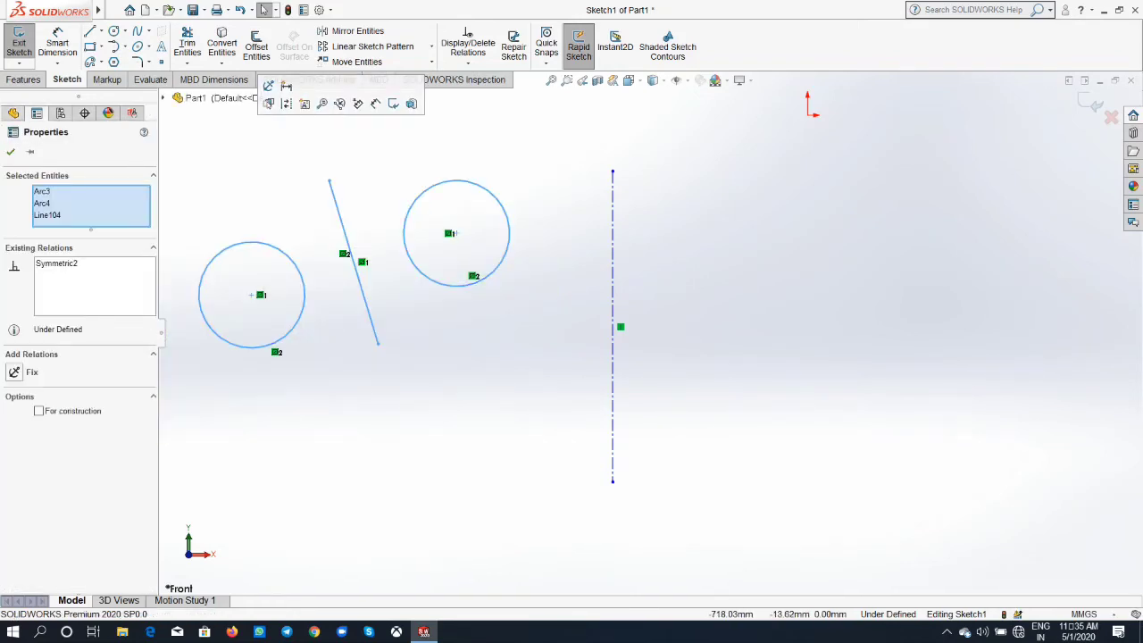
click(355, 31)
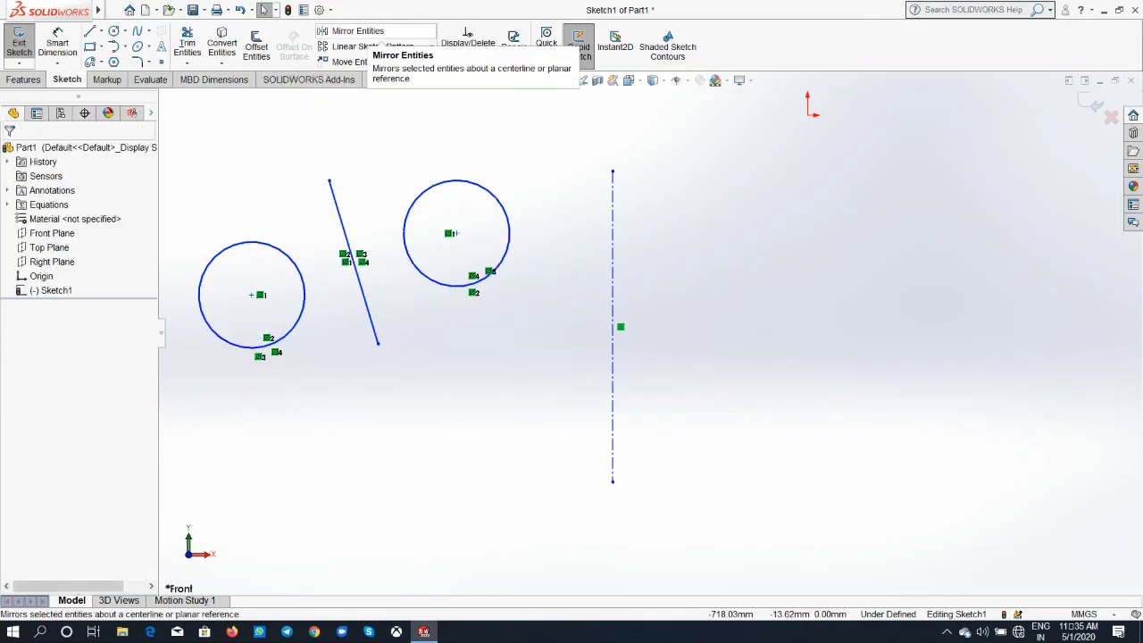
Mirror the slanted line and two circles about the centreline, then delete all sketch entities
click(355, 31)
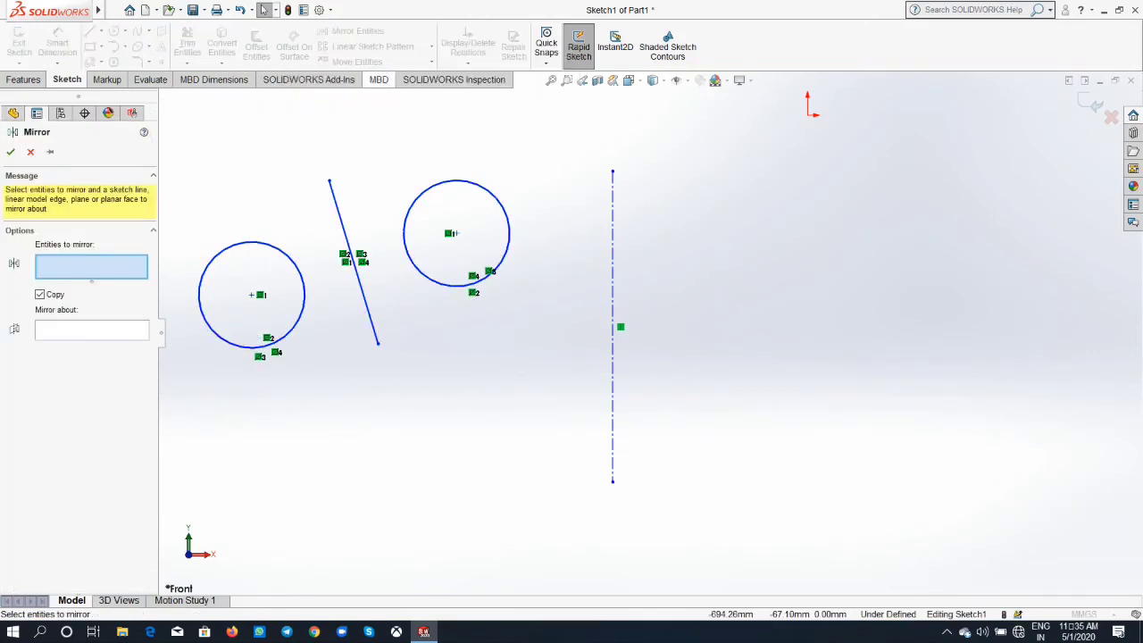
drag(178, 149, 556, 444)
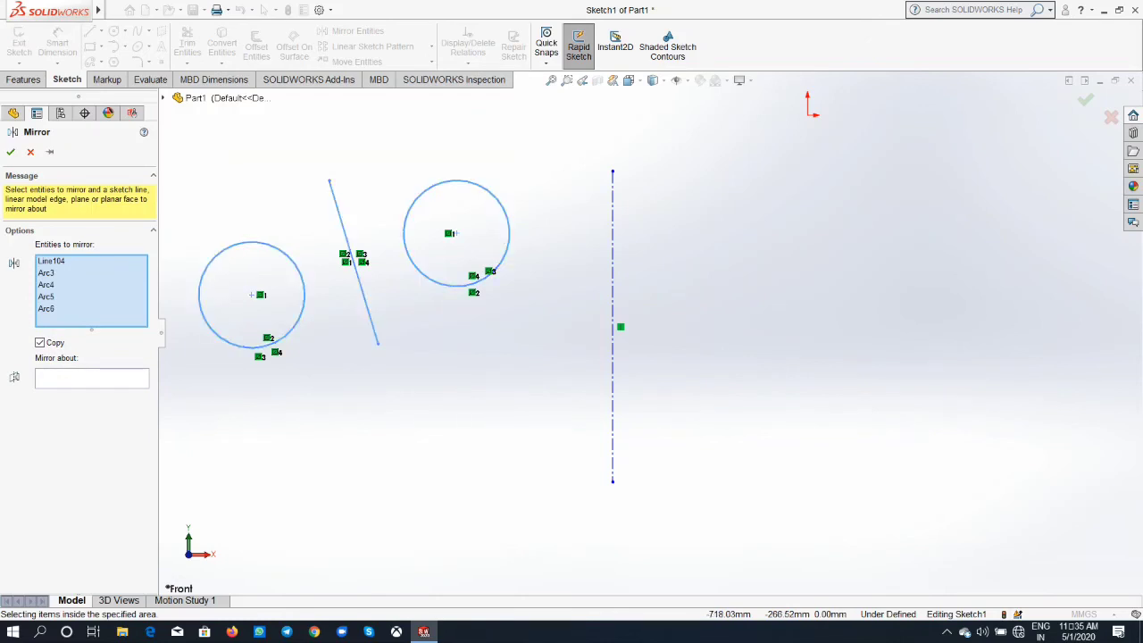
click(91, 379)
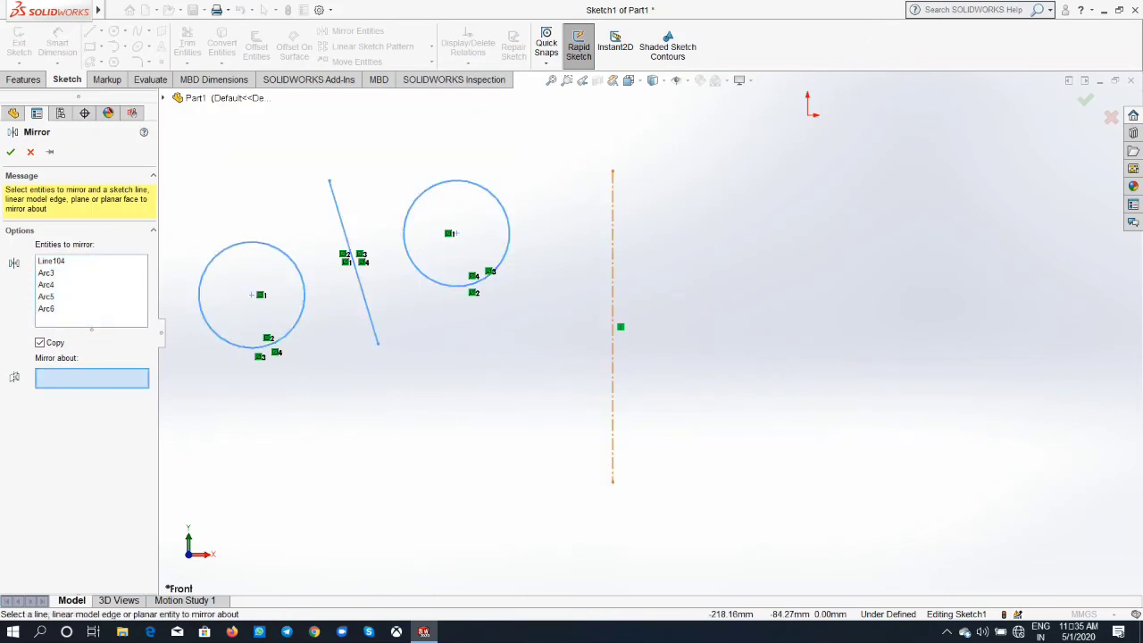
click(613, 327)
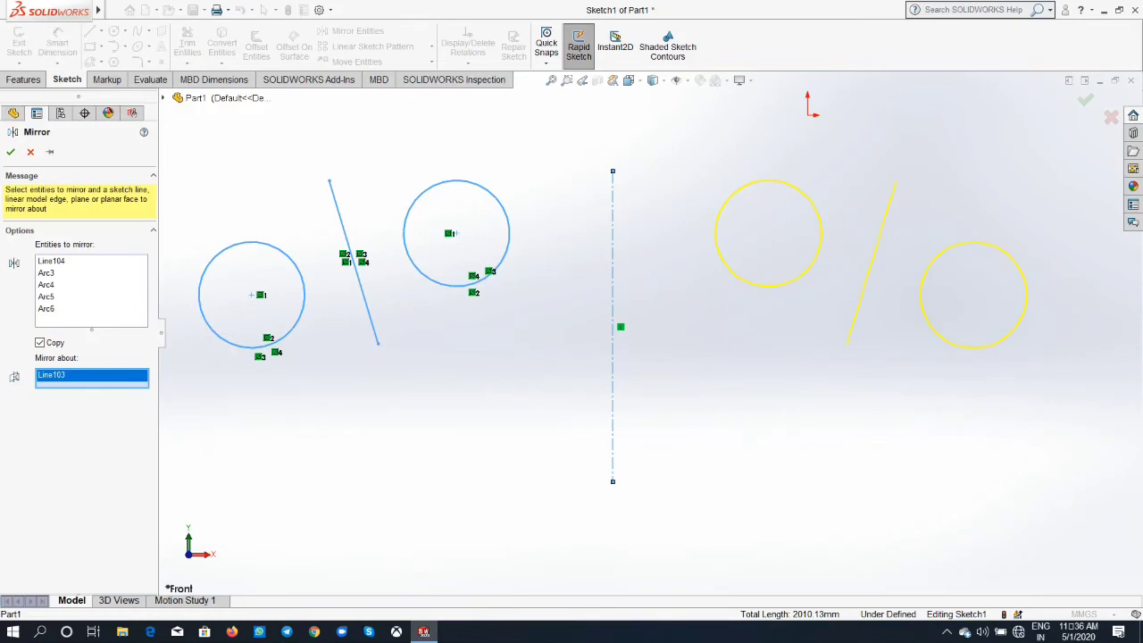
right_click(714, 368)
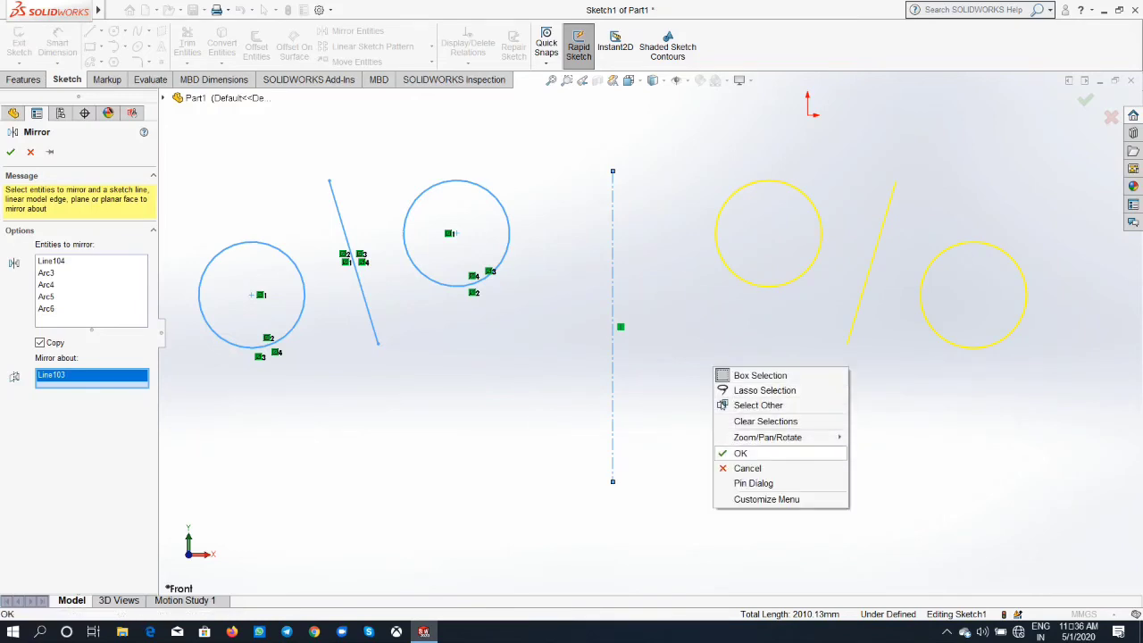
click(737, 453)
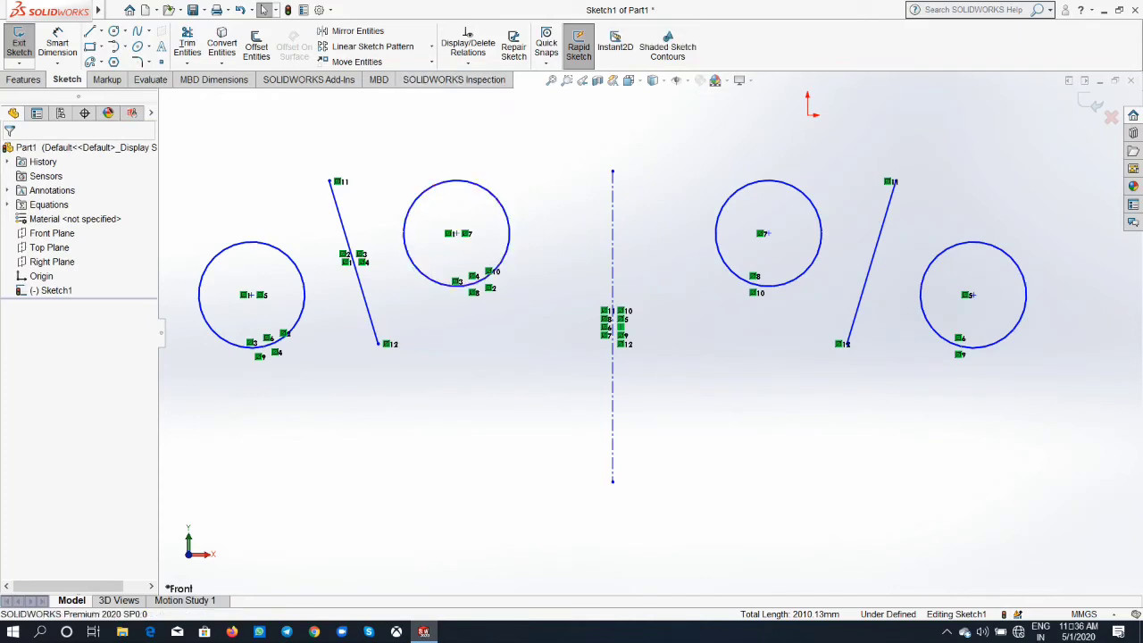
key(ctrl+a)
key(Delete)
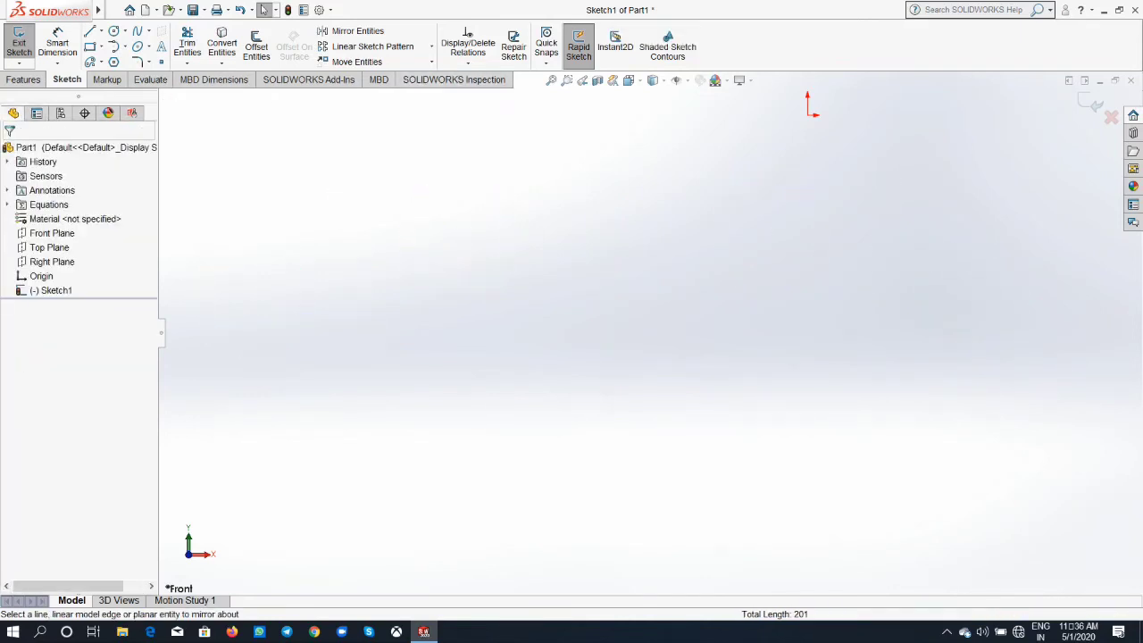
Draw a single near-vertical line about 234.66 long in the middle of the sketch
click(372, 46)
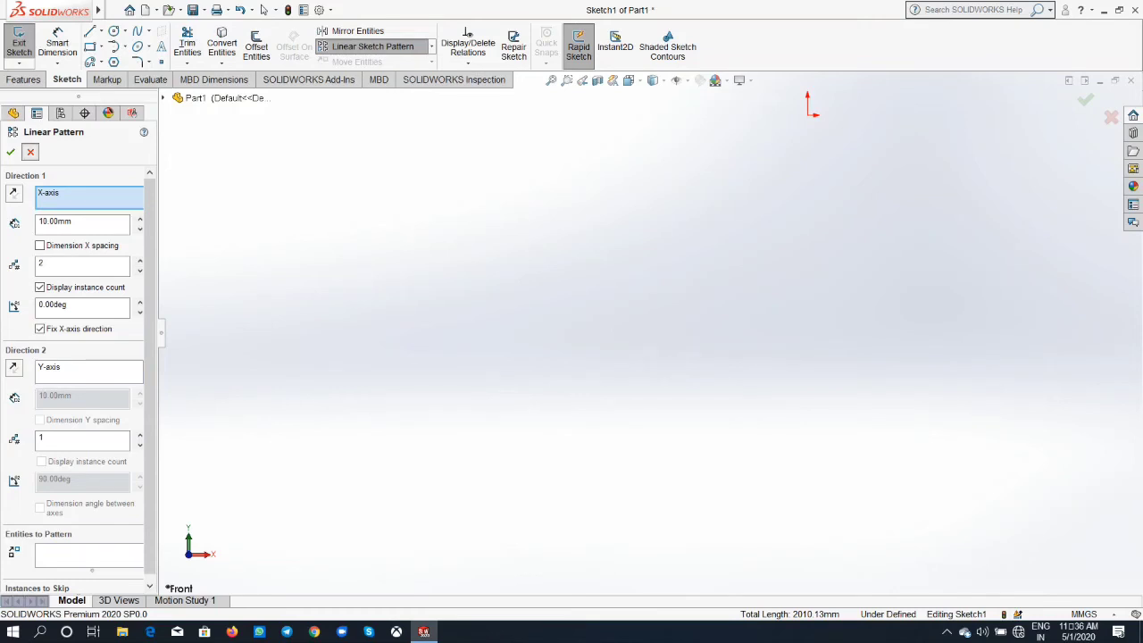
key(Escape)
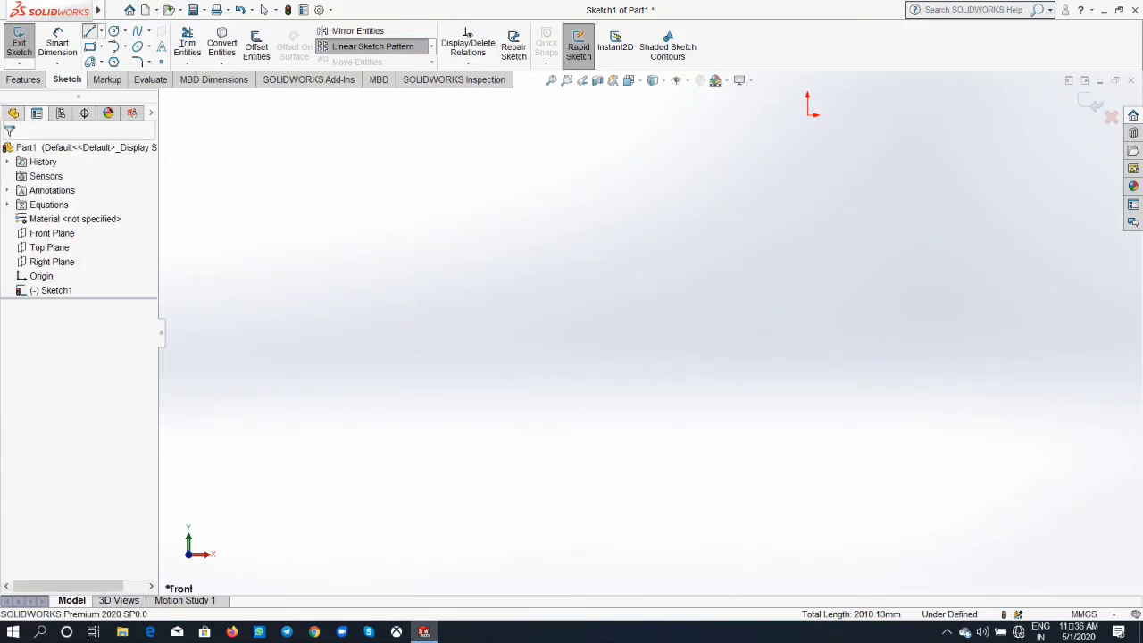
key(l)
drag(490, 214, 500, 425)
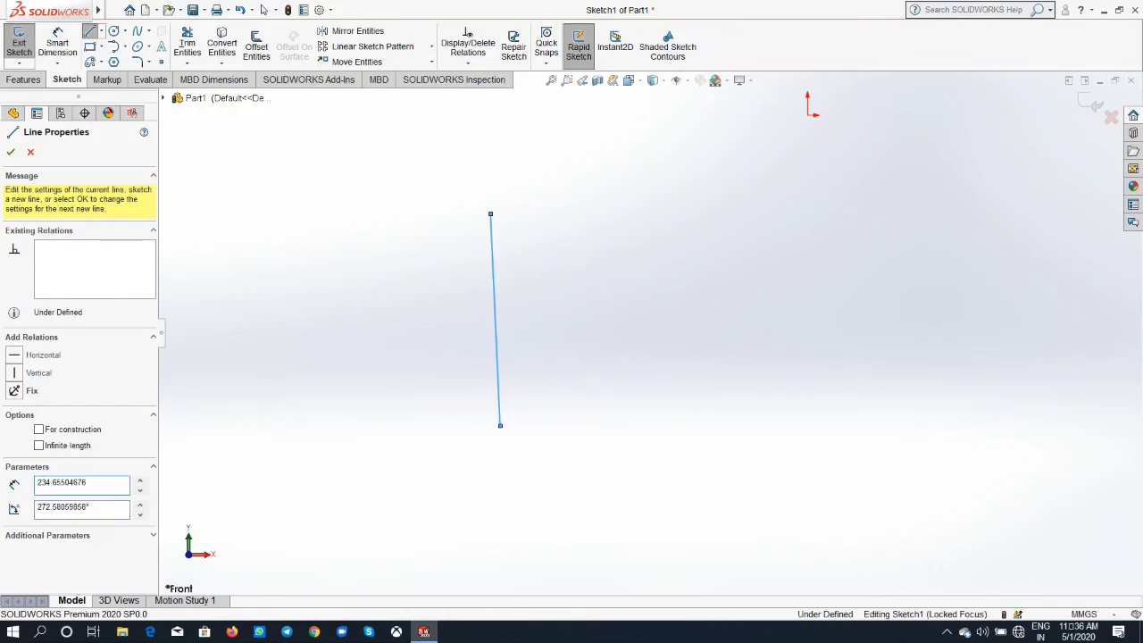
right_click(500, 378)
click(553, 450)
key(Escape)
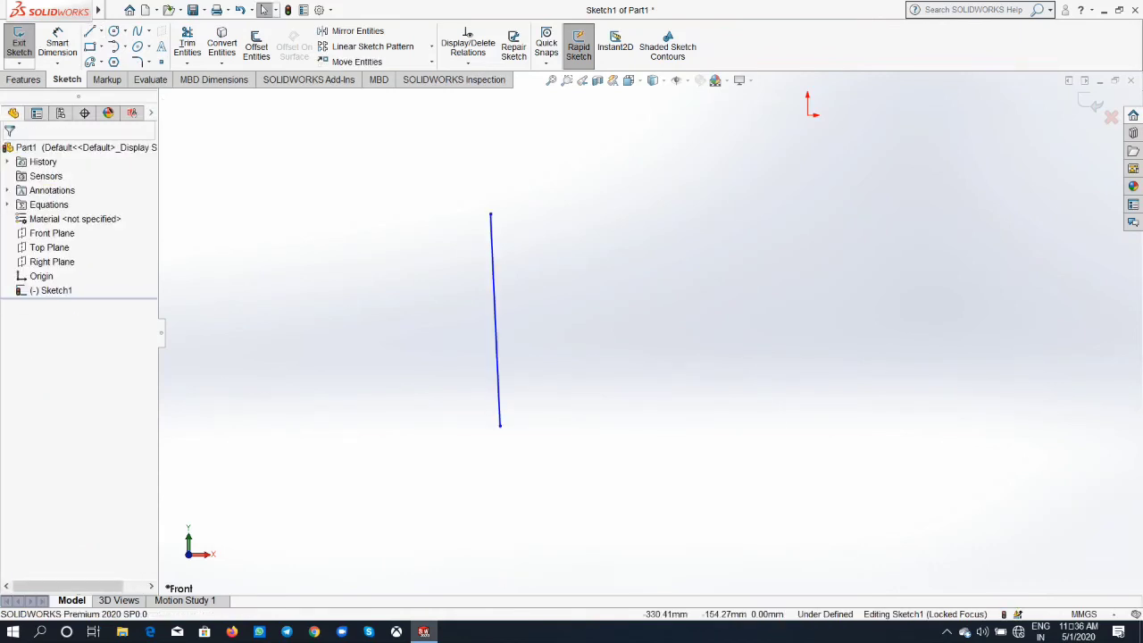
click(372, 47)
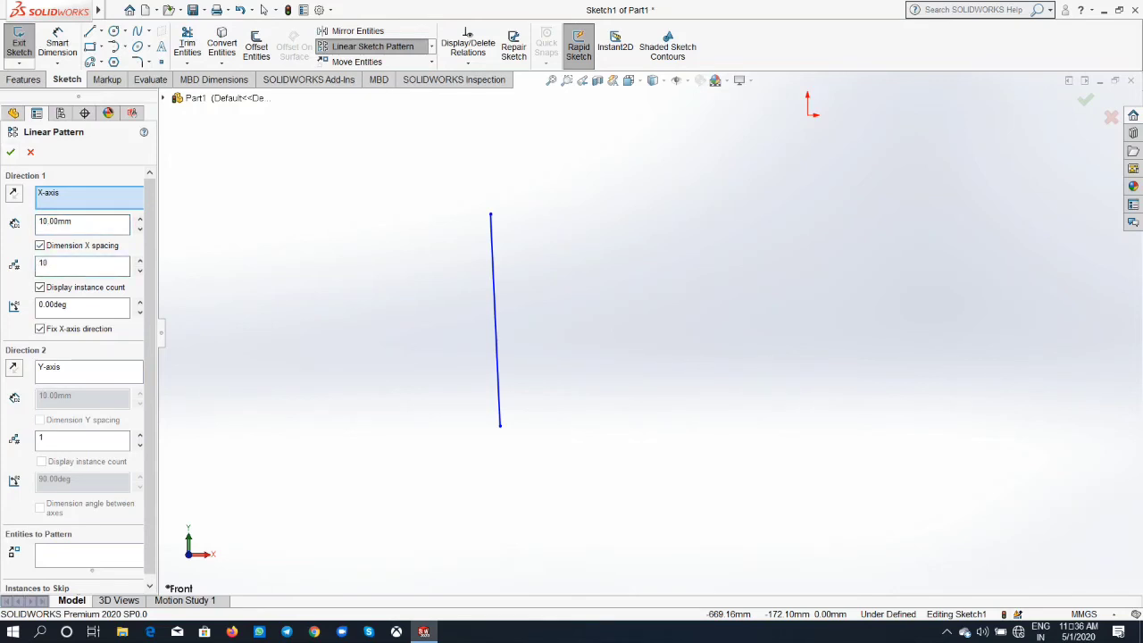
Linear-pattern the line into 10 copies spaced 20 mm apart along X
click(40, 263)
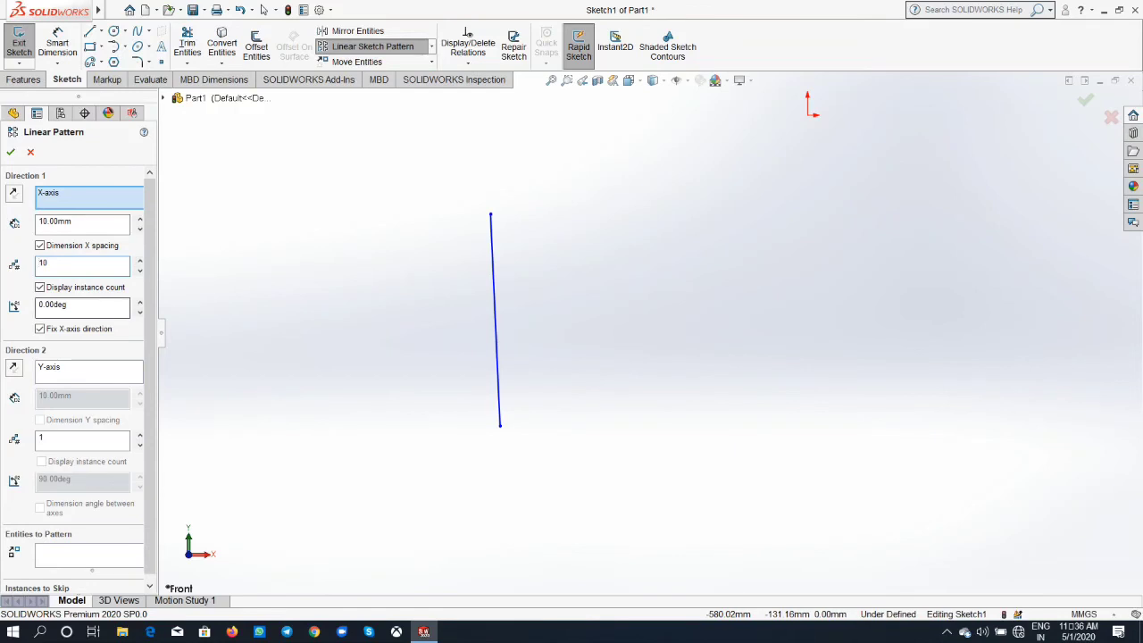
click(10, 152)
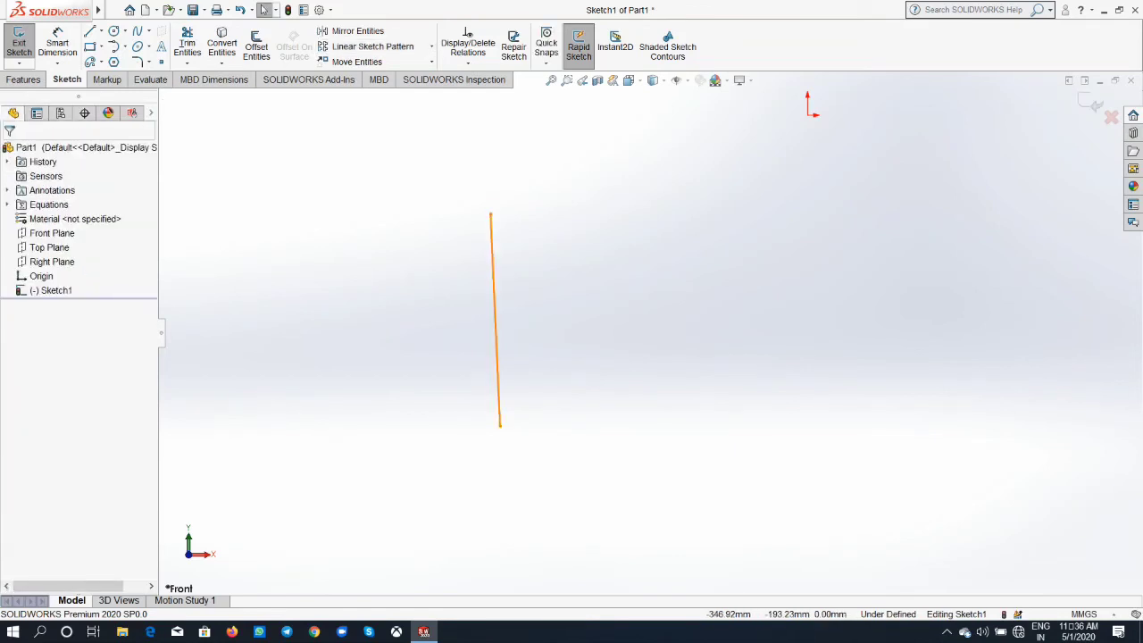
click(494, 319)
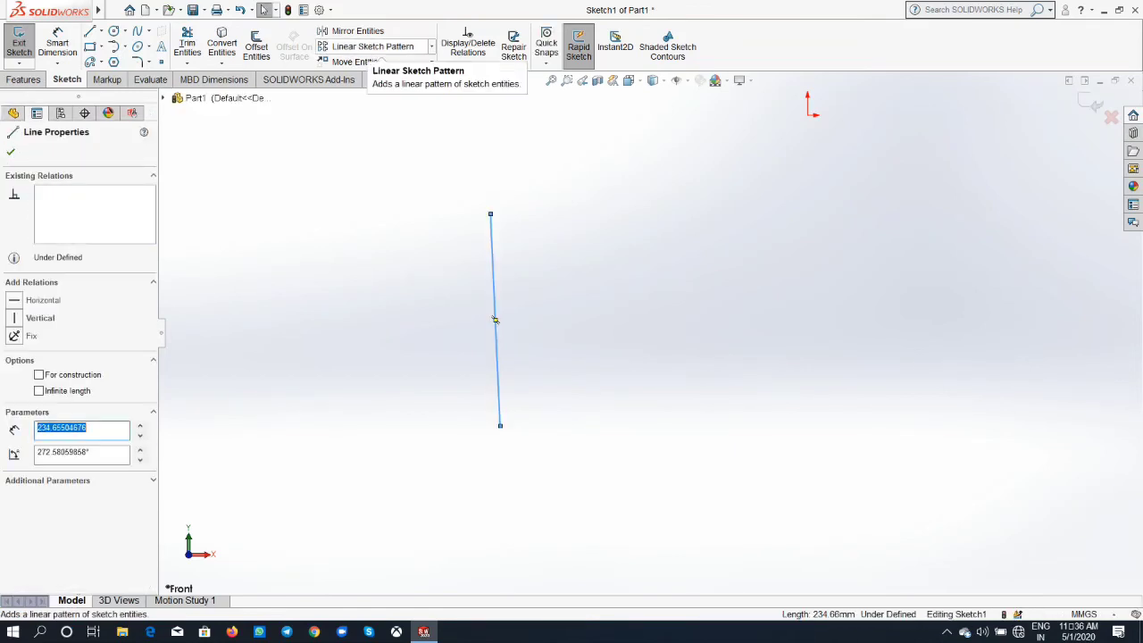
key(Return)
text(10)
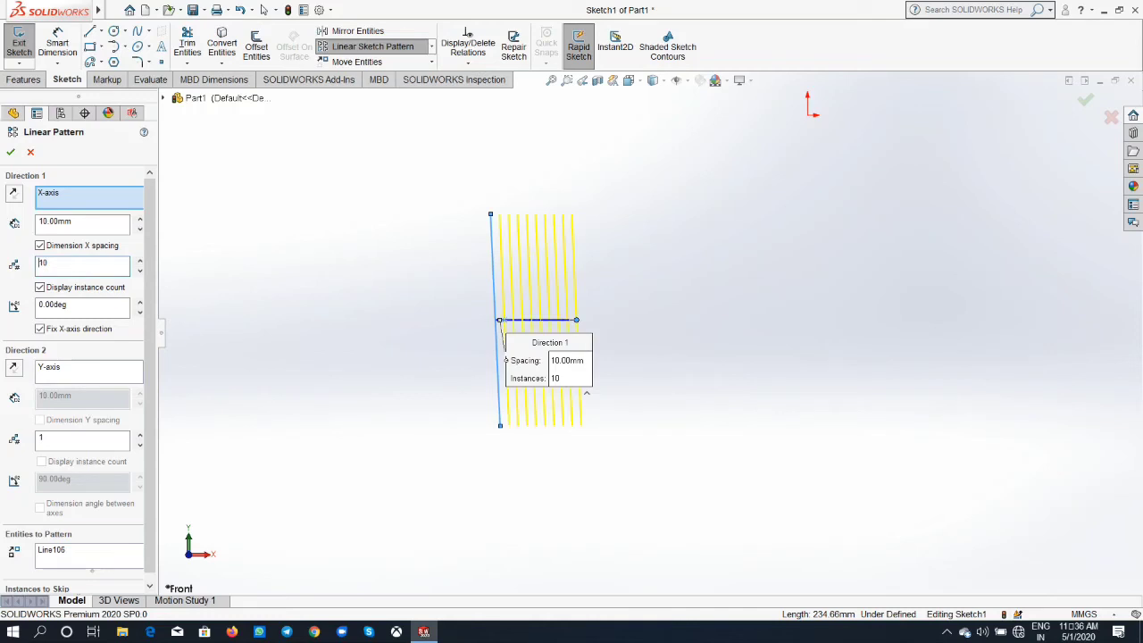
double_click(53, 222)
text(20)
key(Return)
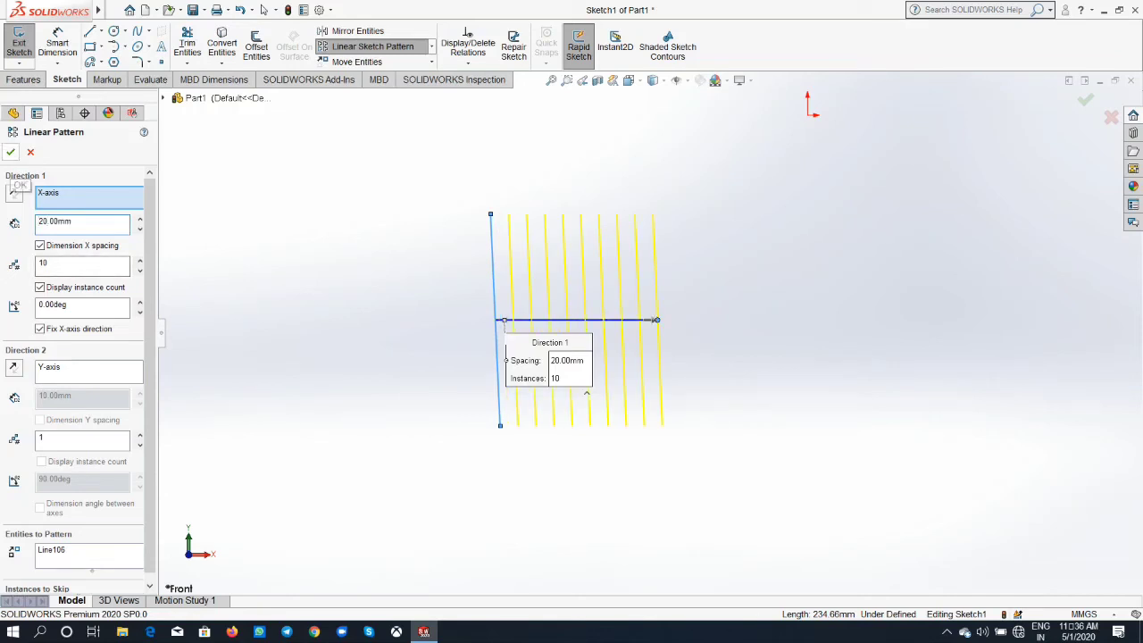
key(Return)
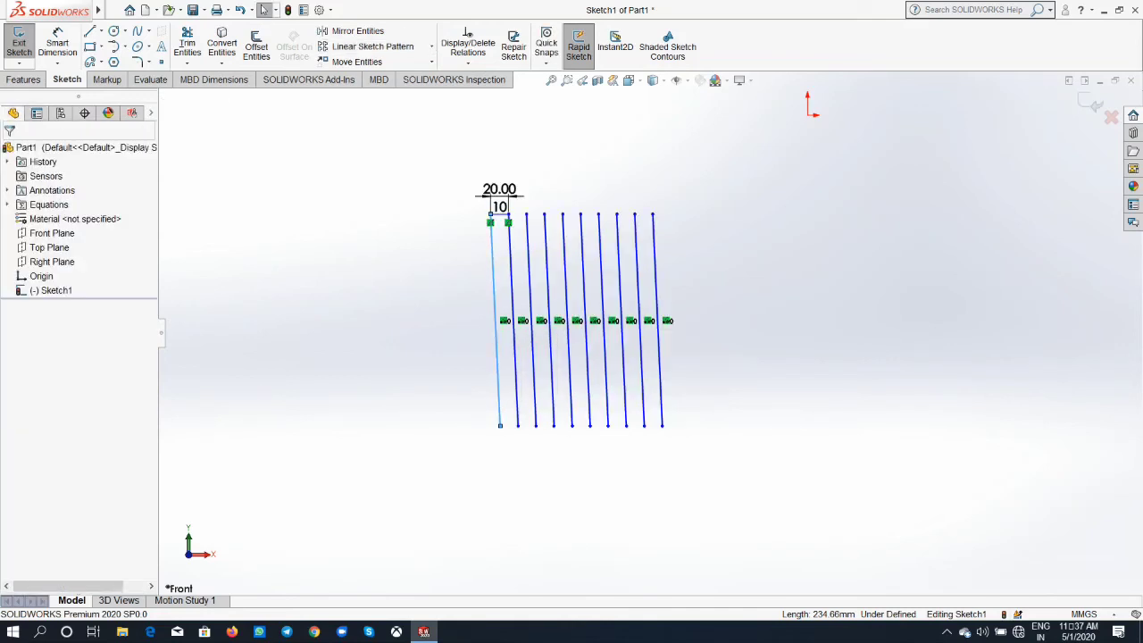
Box-select all ten patterned lines
key(ctrl+a)
key(Escape)
click(431, 46)
click(370, 59)
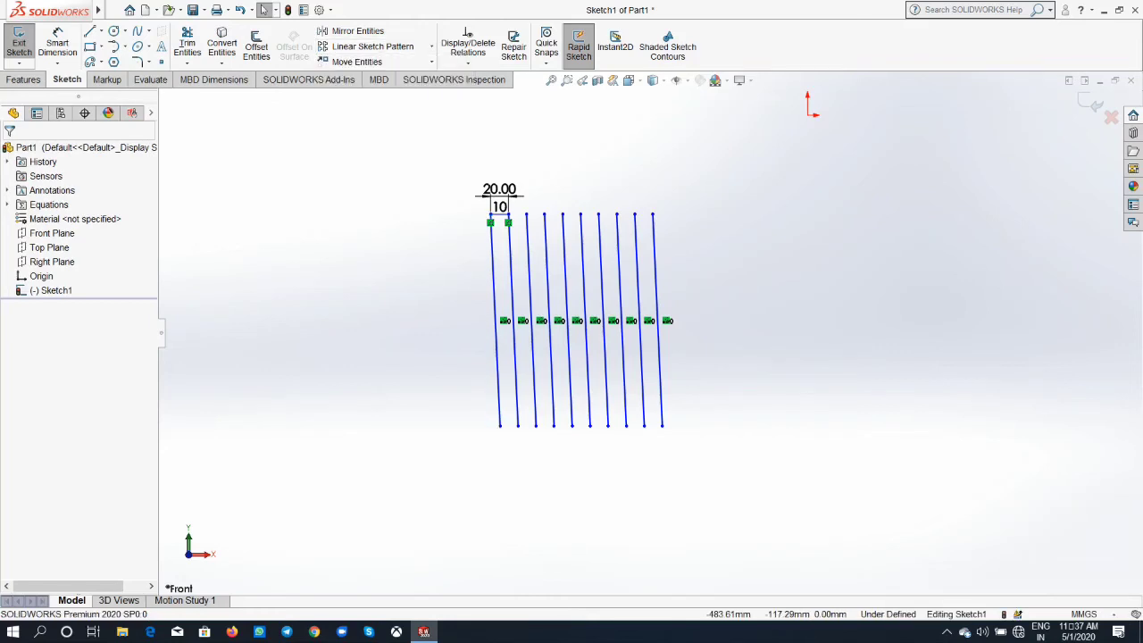
drag(393, 187, 763, 482)
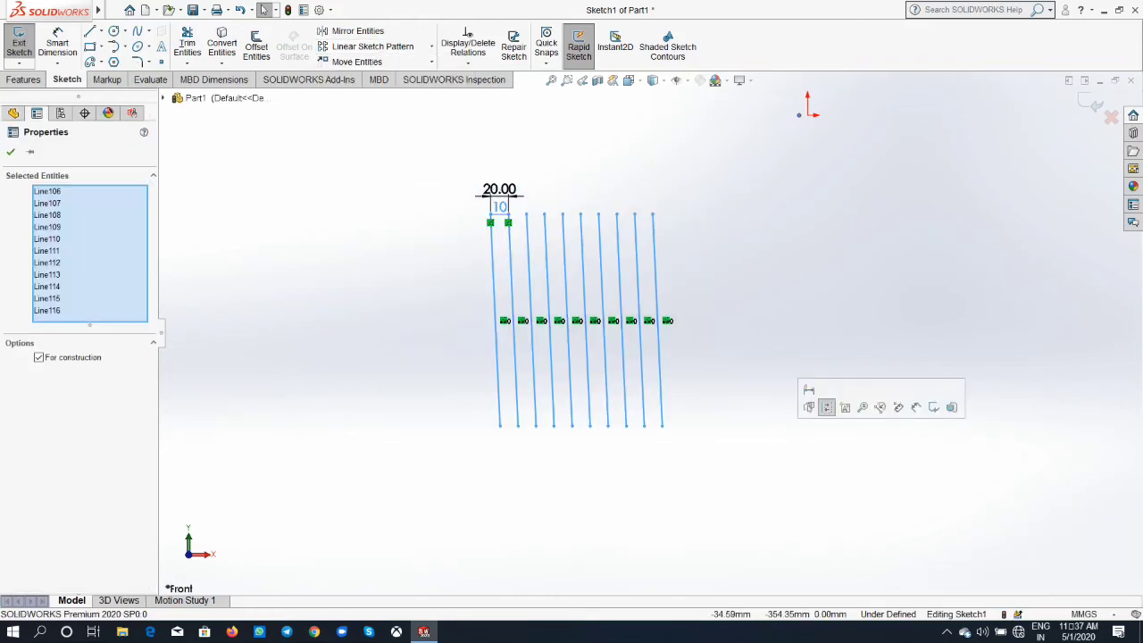
Delete the patterned lines and draw a large circle centred on the origin
key(Delete)
click(534, 317)
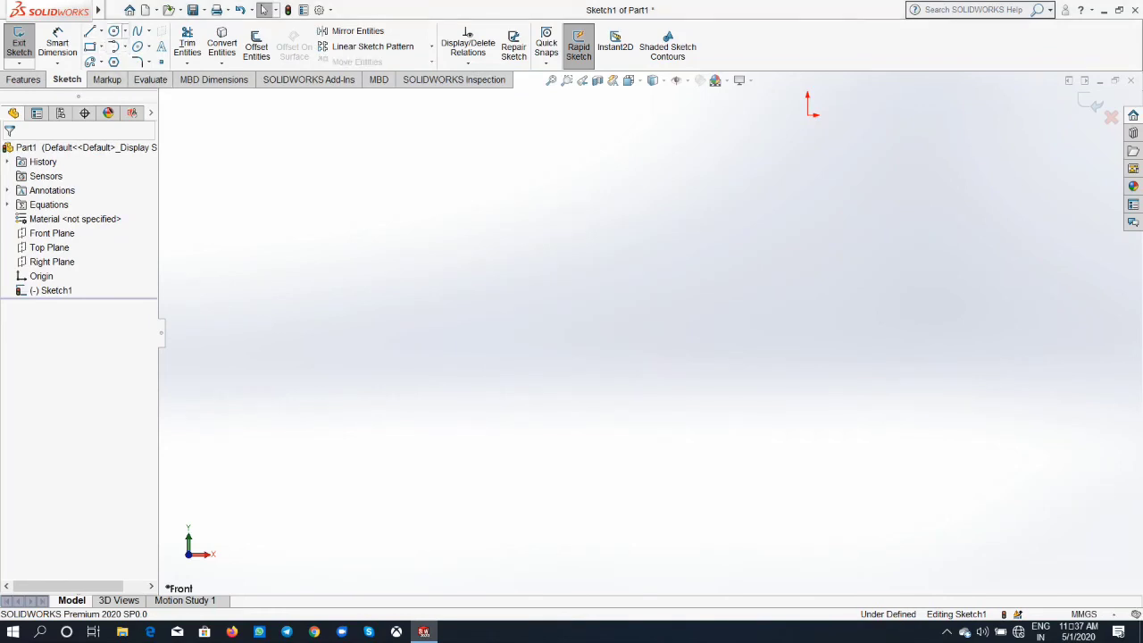
click(113, 31)
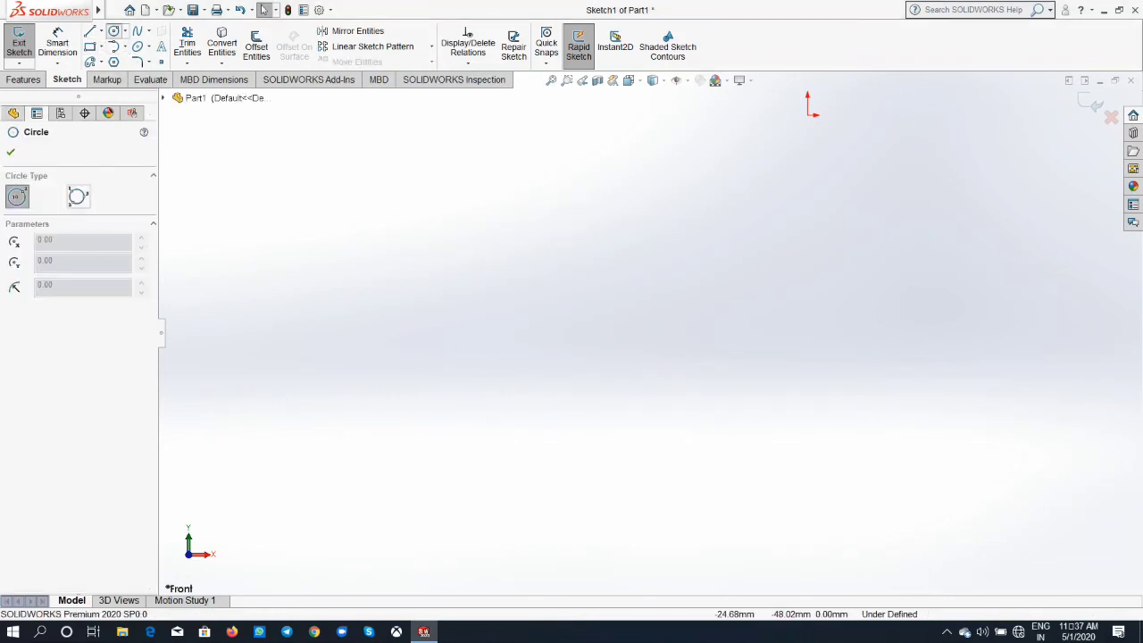
ctrl+middle_drag(860, 122, 751, 270)
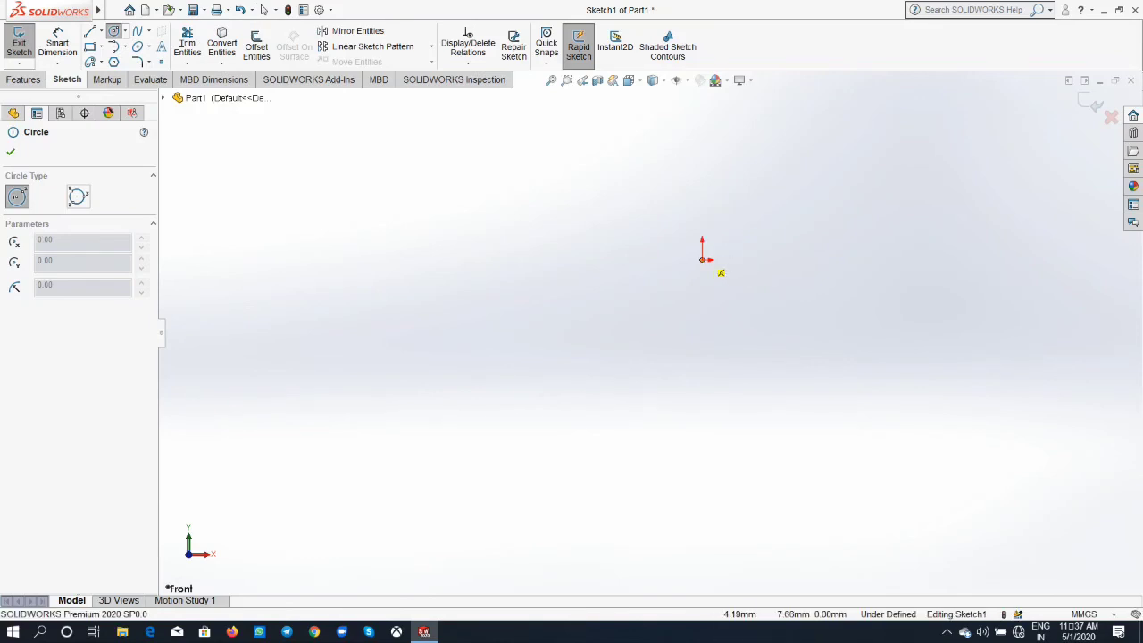
click(704, 259)
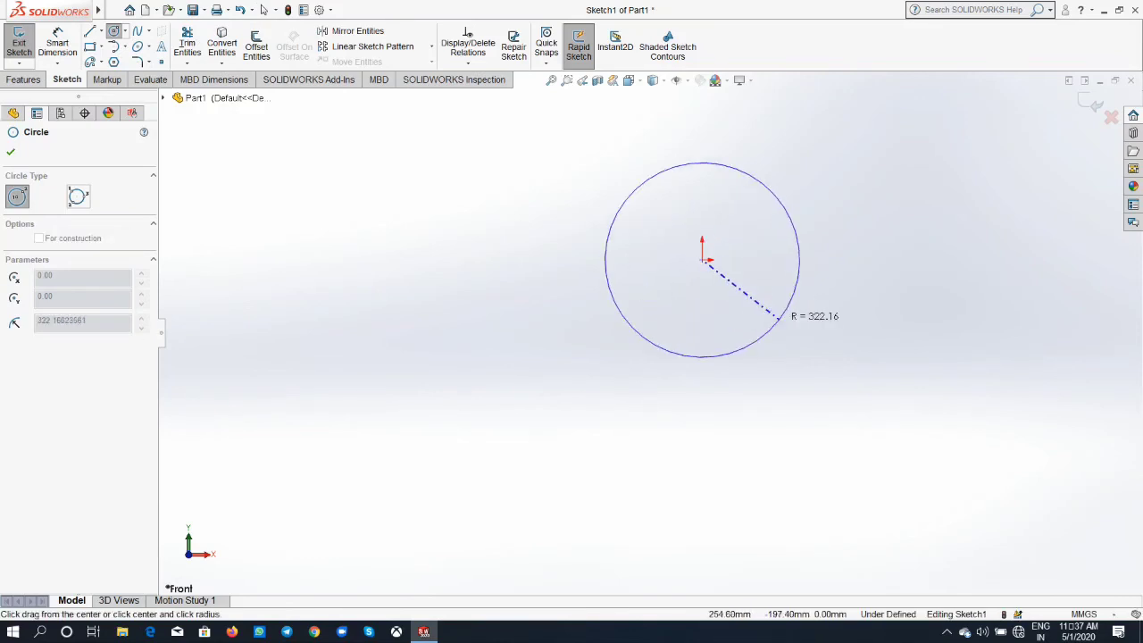
click(824, 327)
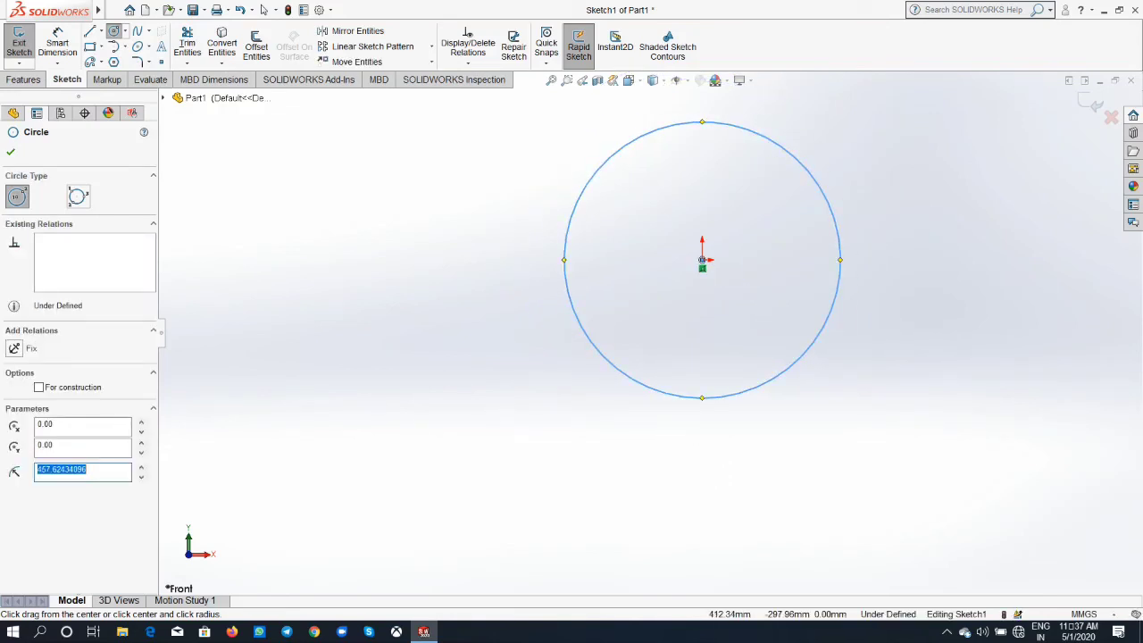
right_click(827, 348)
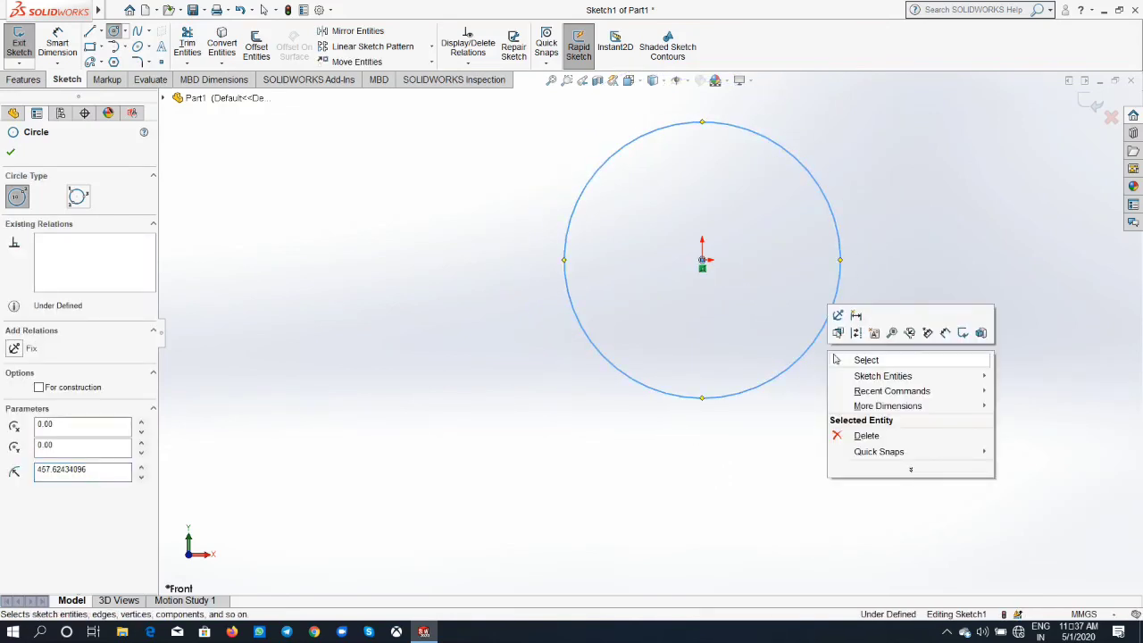
click(855, 358)
Draw a small 43.89-radius circle centred on the large circle's top point
key(Return)
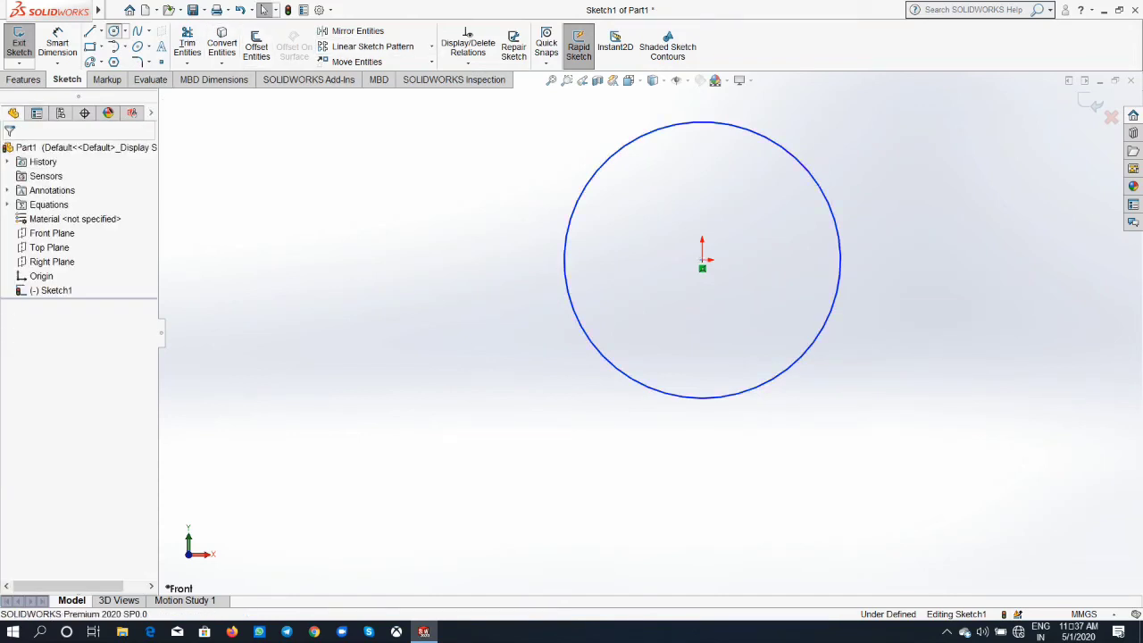
click(702, 121)
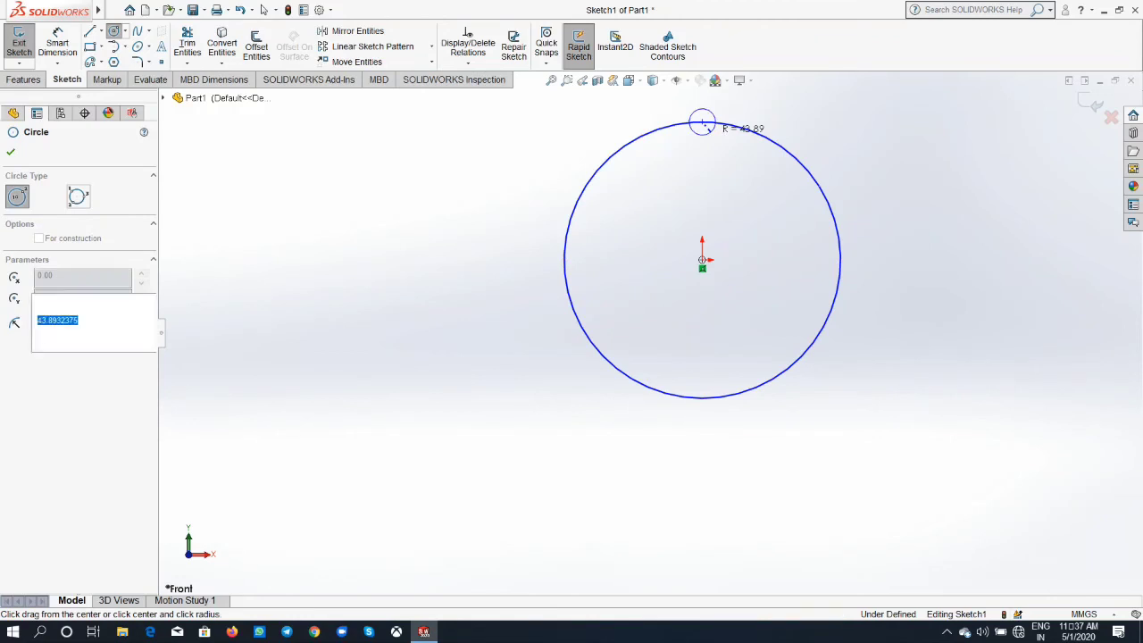
right_click(738, 151)
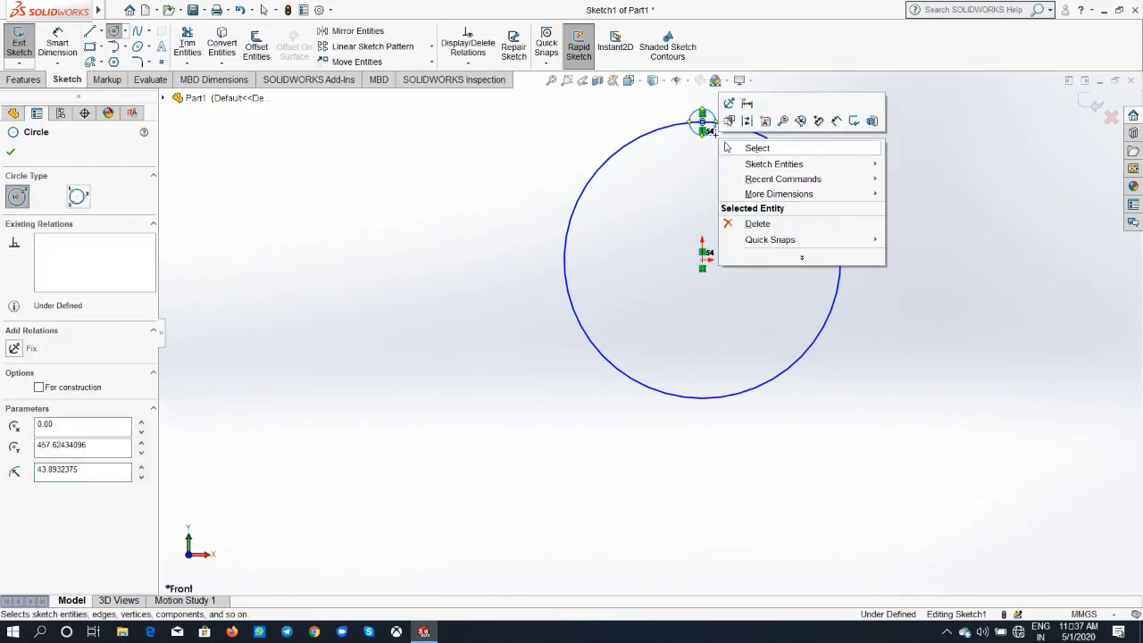
click(741, 147)
Circular-pattern the small circle into 20 equally spaced copies over 360° around the large circle
click(431, 46)
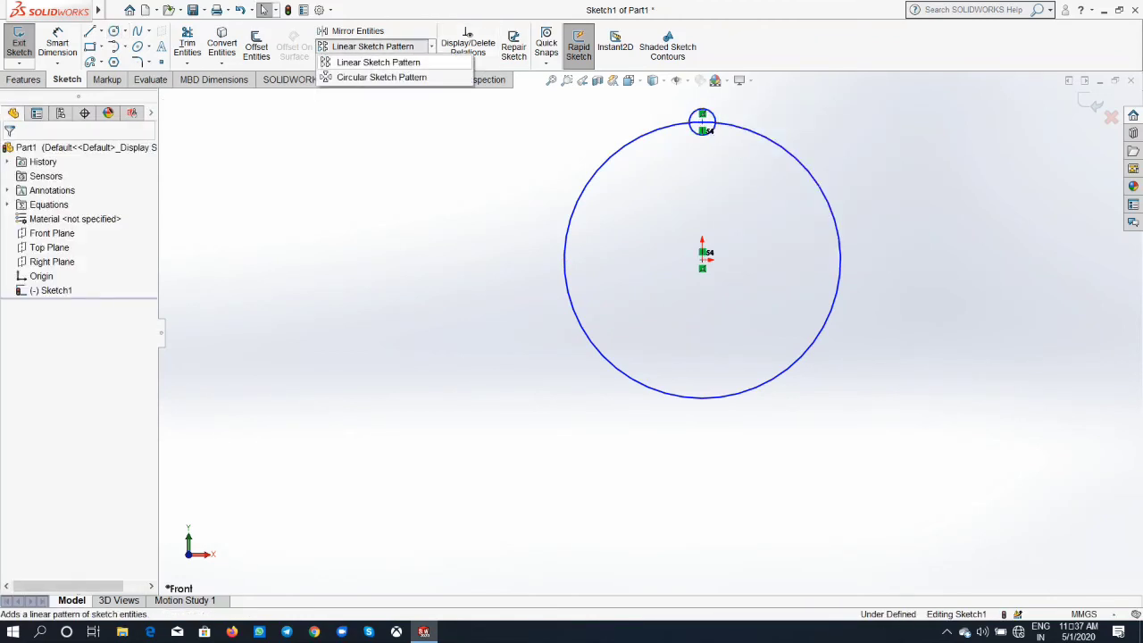
click(382, 77)
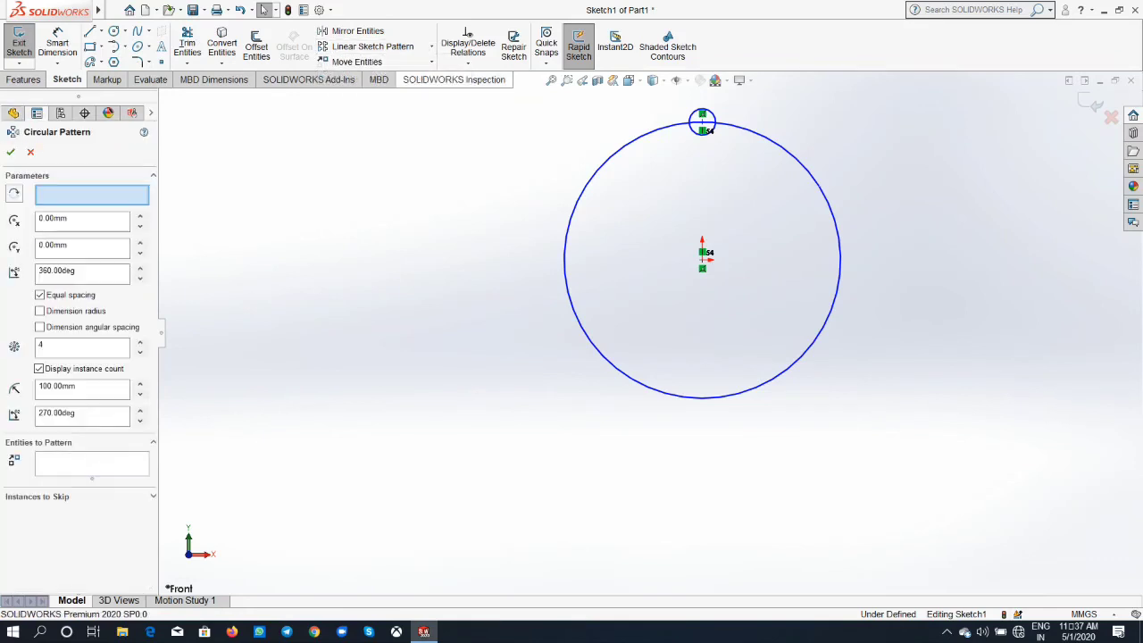
click(702, 116)
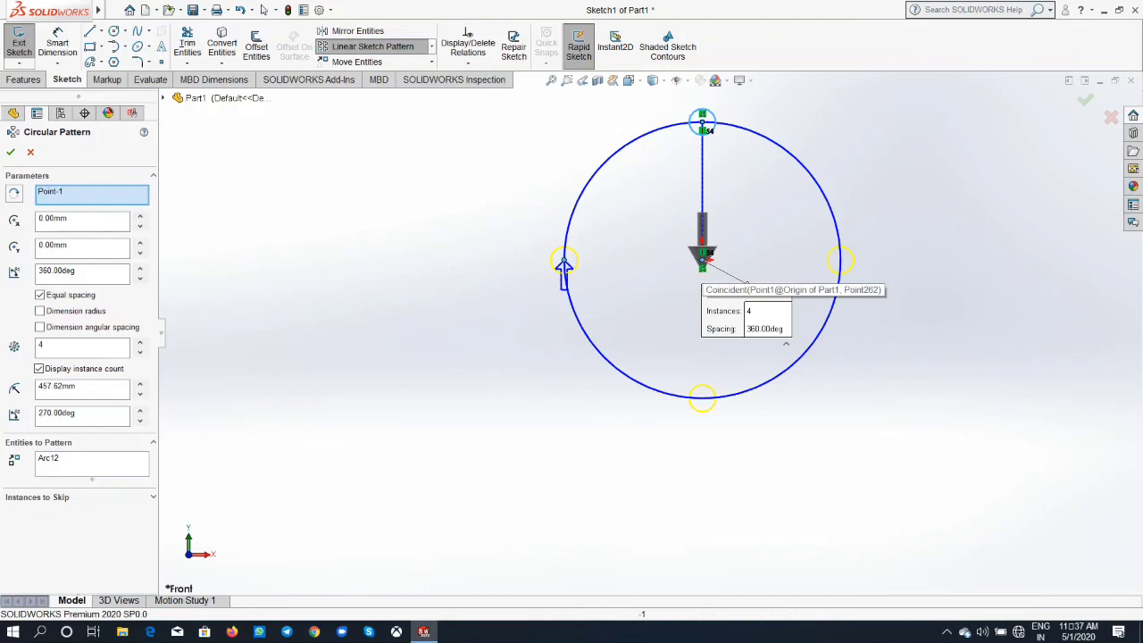
click(53, 345)
text(2)
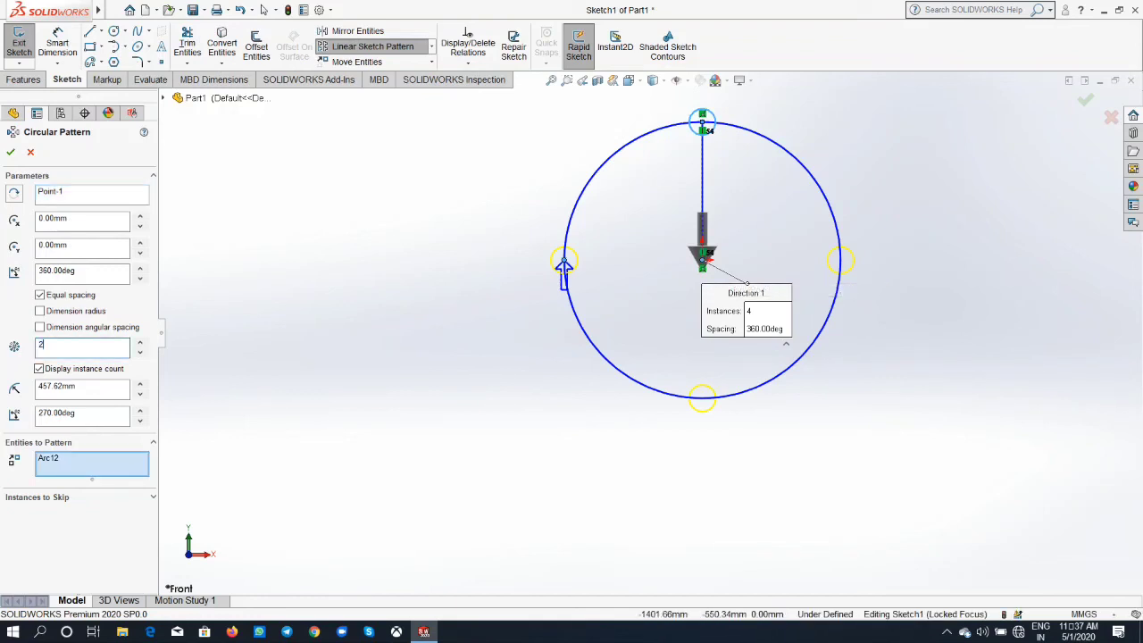
text(0)
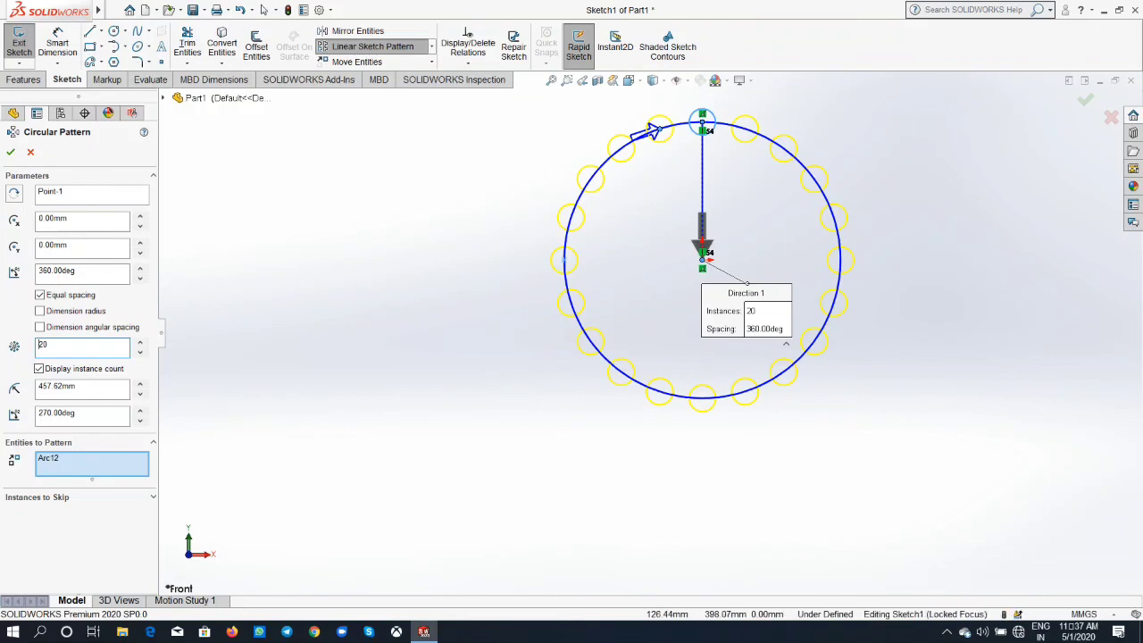
click(431, 46)
click(10, 152)
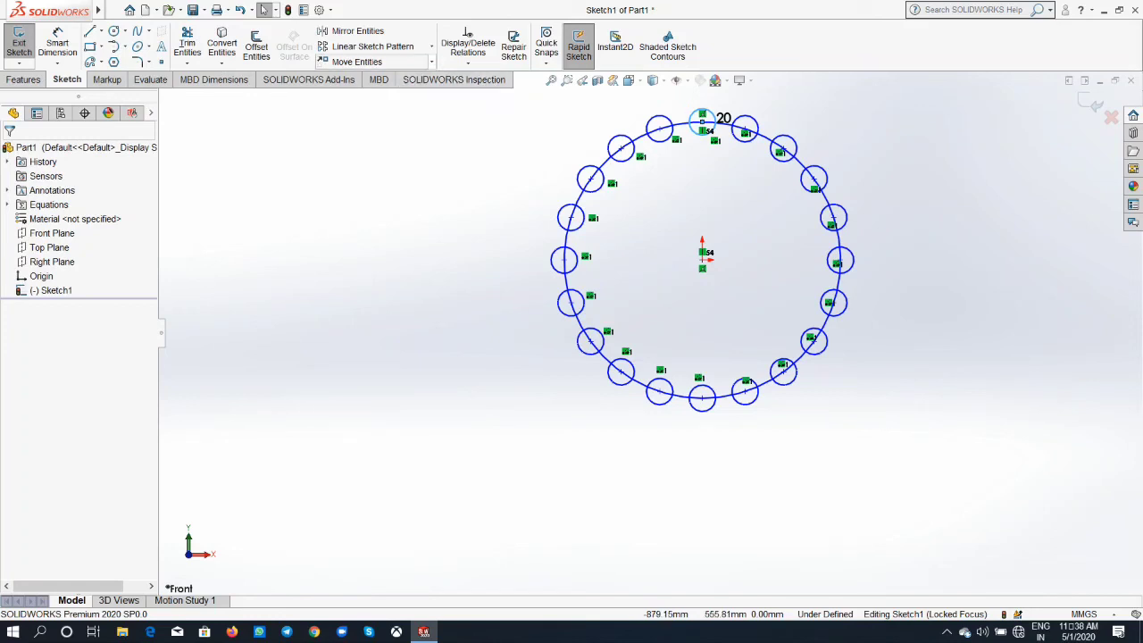
click(431, 62)
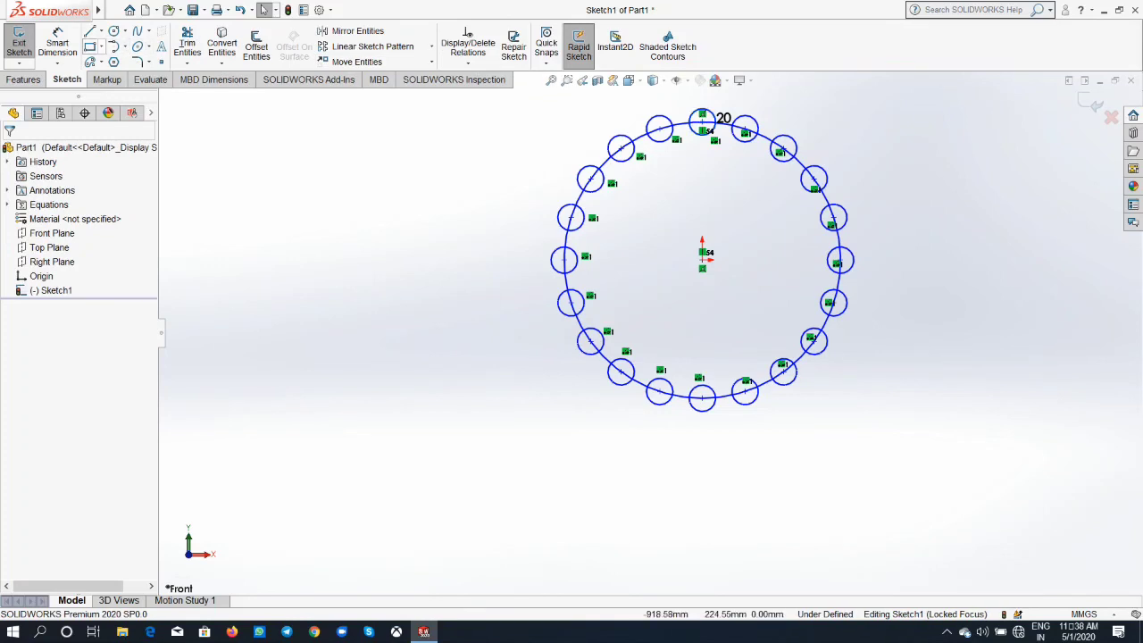
Draw a slanted sketch line to the left of the circle pattern
key(l)
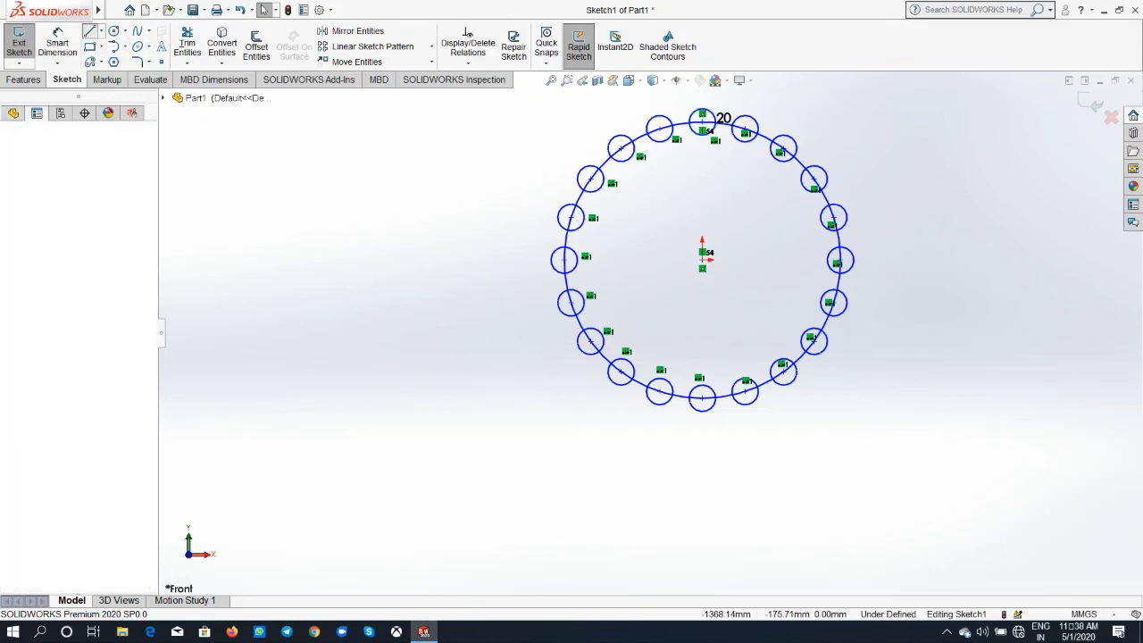
click(246, 207)
click(291, 371)
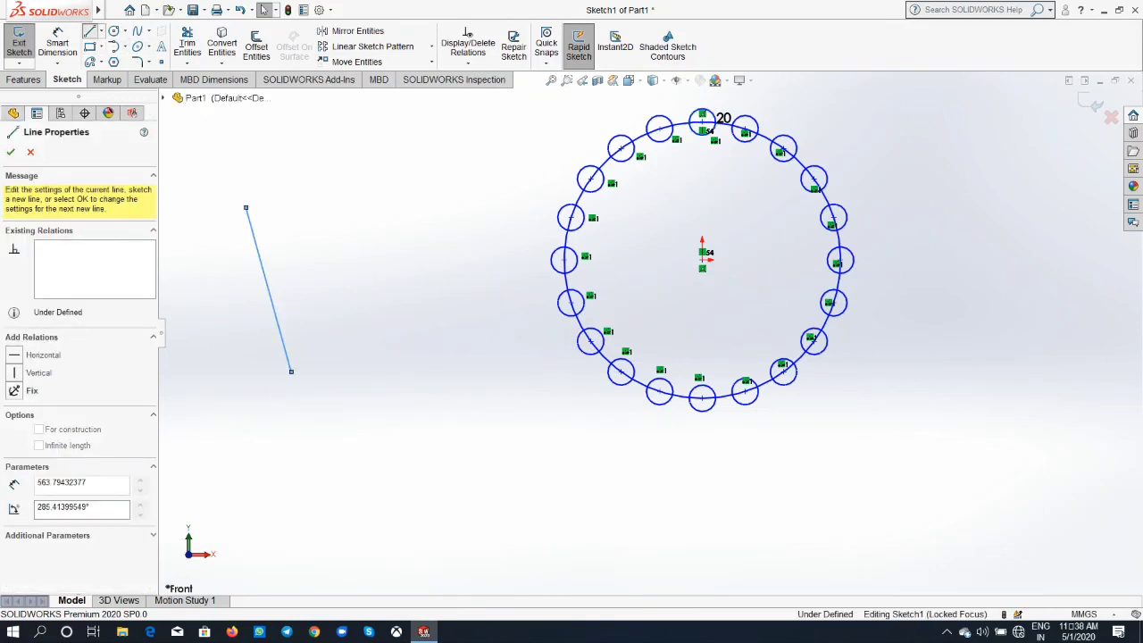
right_click(291, 371)
click(330, 379)
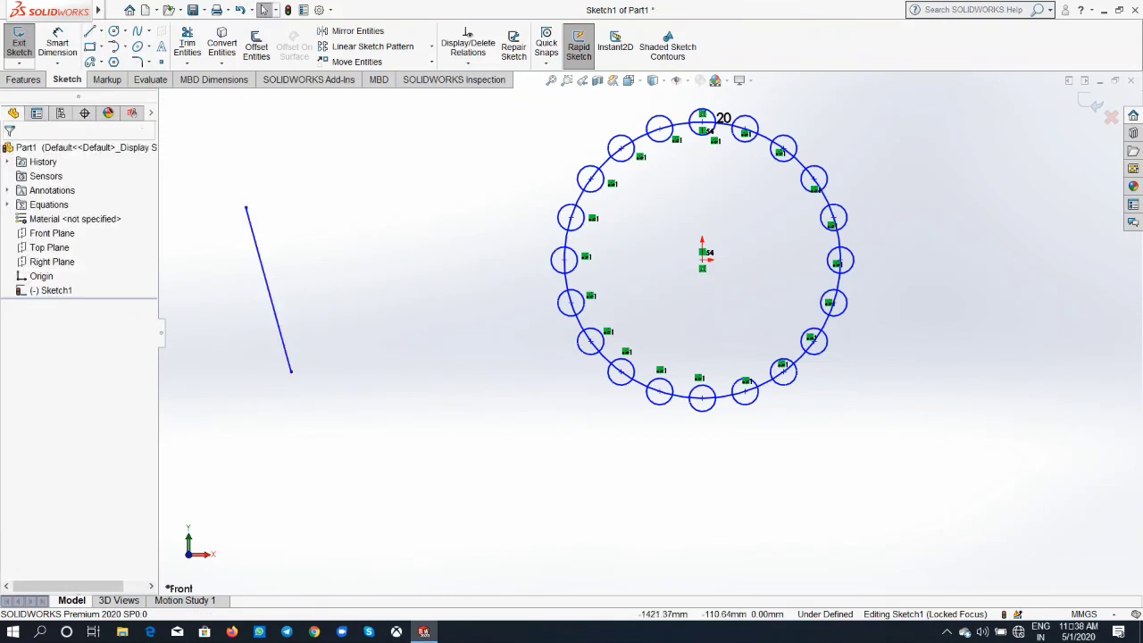
Drag the line closer, then use Move Entities to shift it lower with From/To points
drag(268, 288, 475, 233)
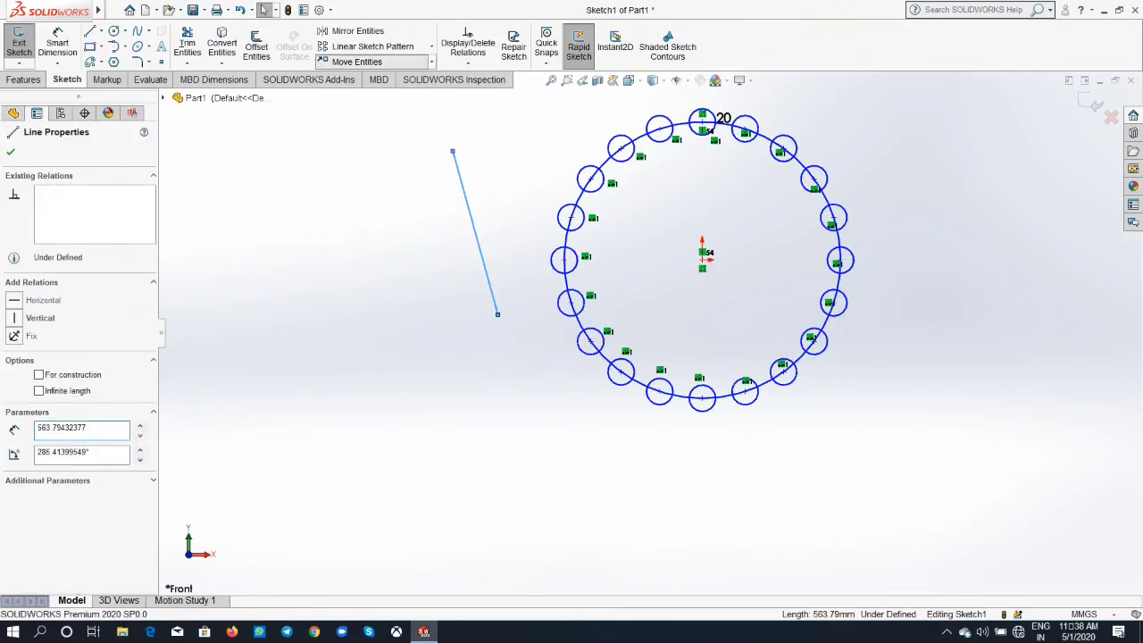
click(356, 62)
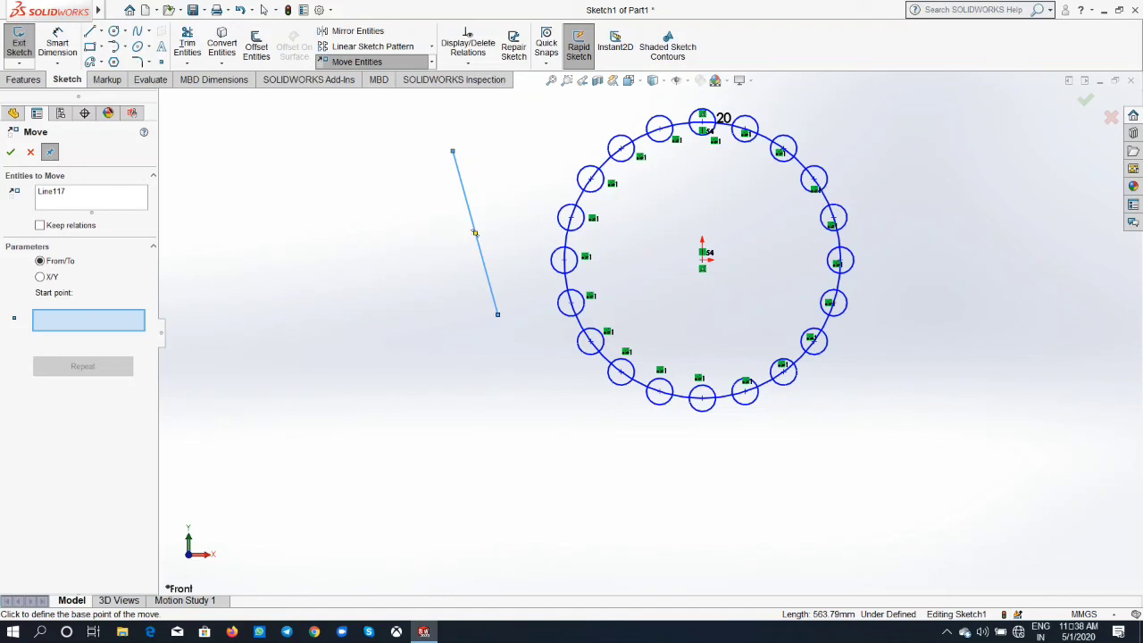
click(289, 297)
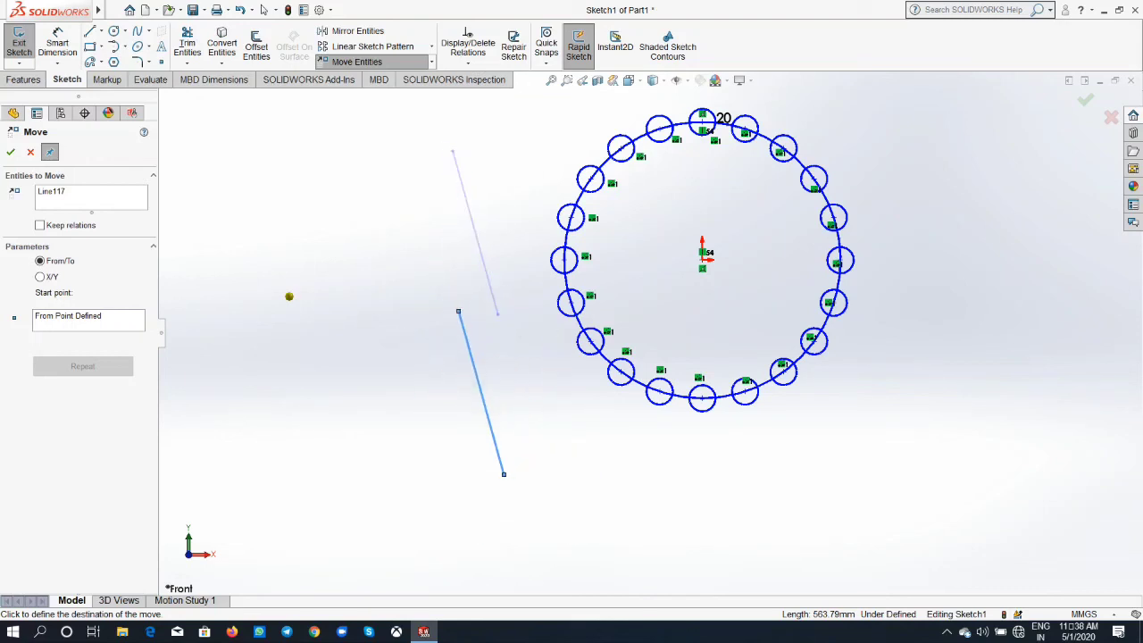
click(295, 456)
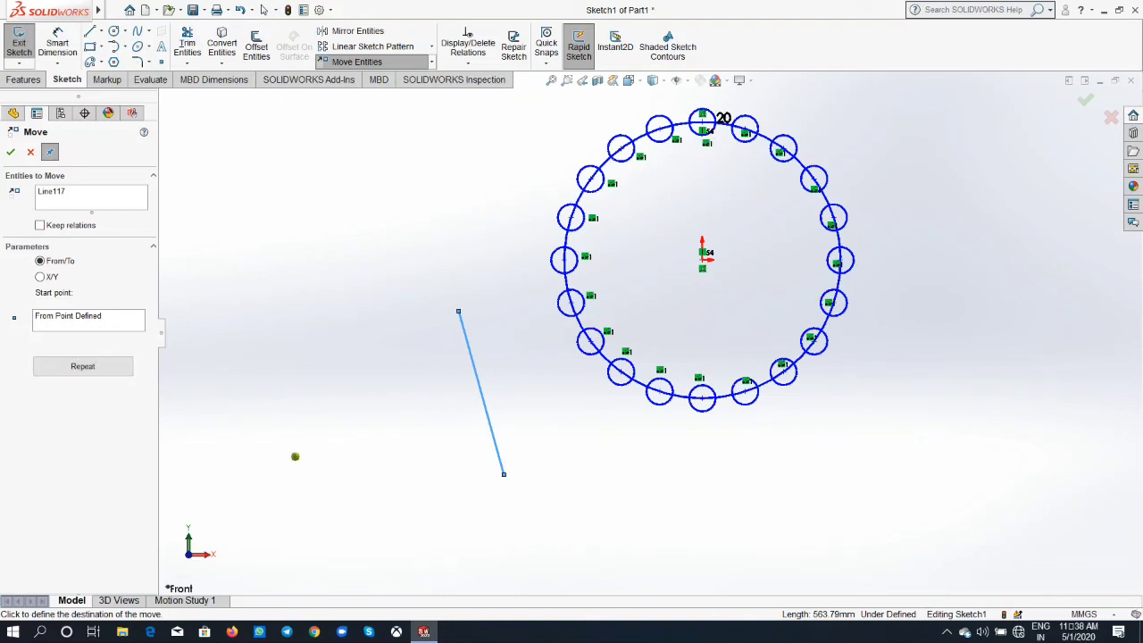
click(264, 9)
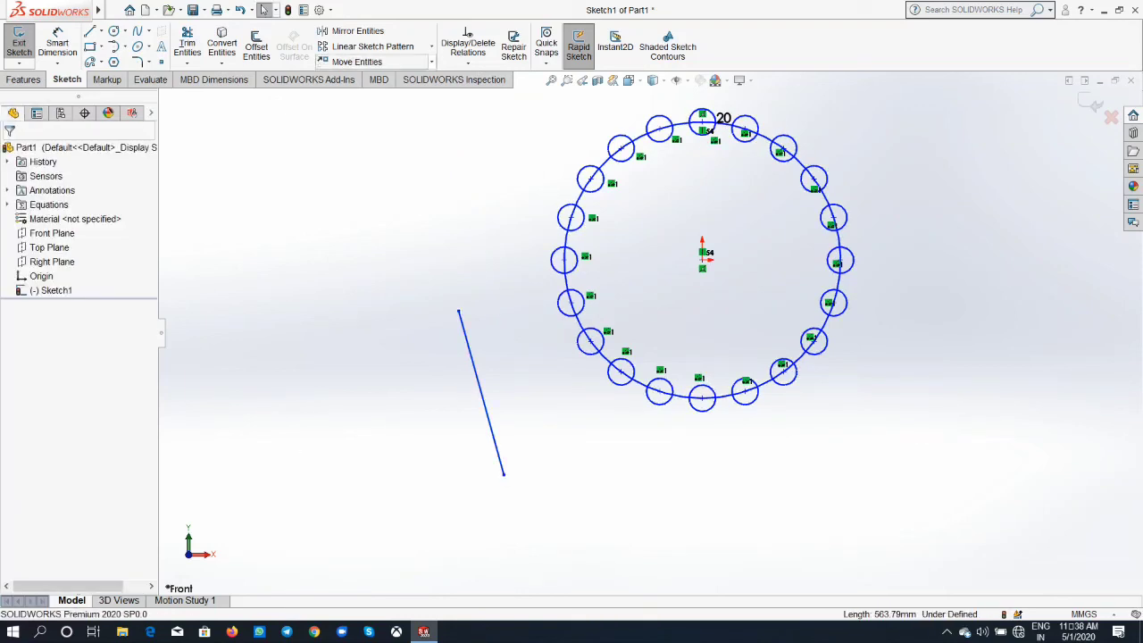
Rotate Line117 by 90° about a centre point below it to a shallow upward slope
click(432, 62)
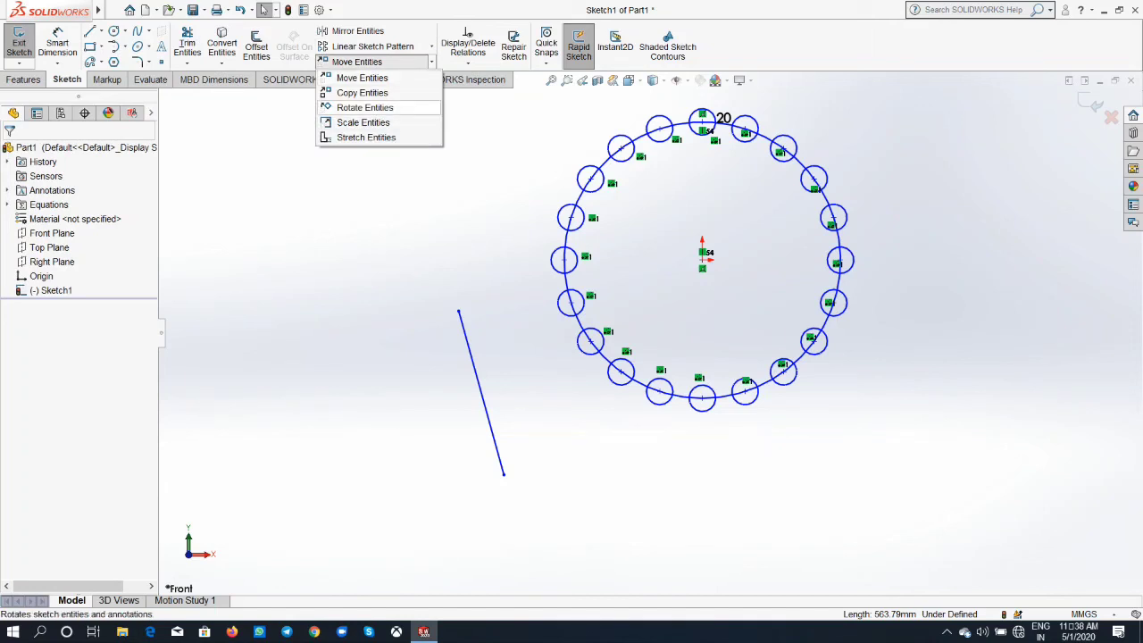
click(364, 107)
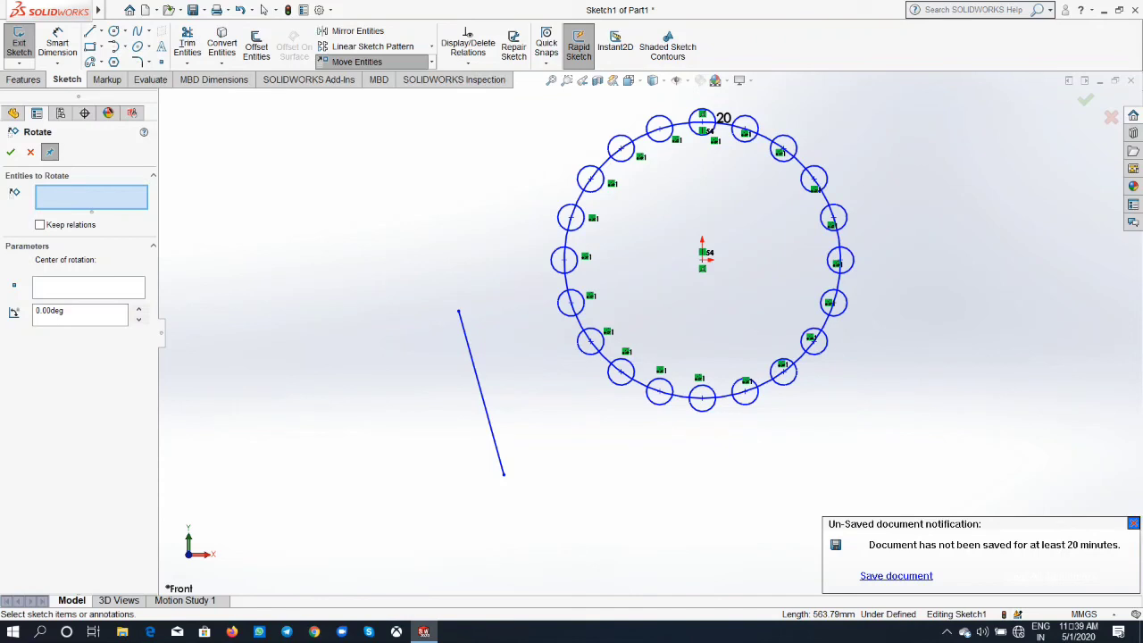
click(87, 287)
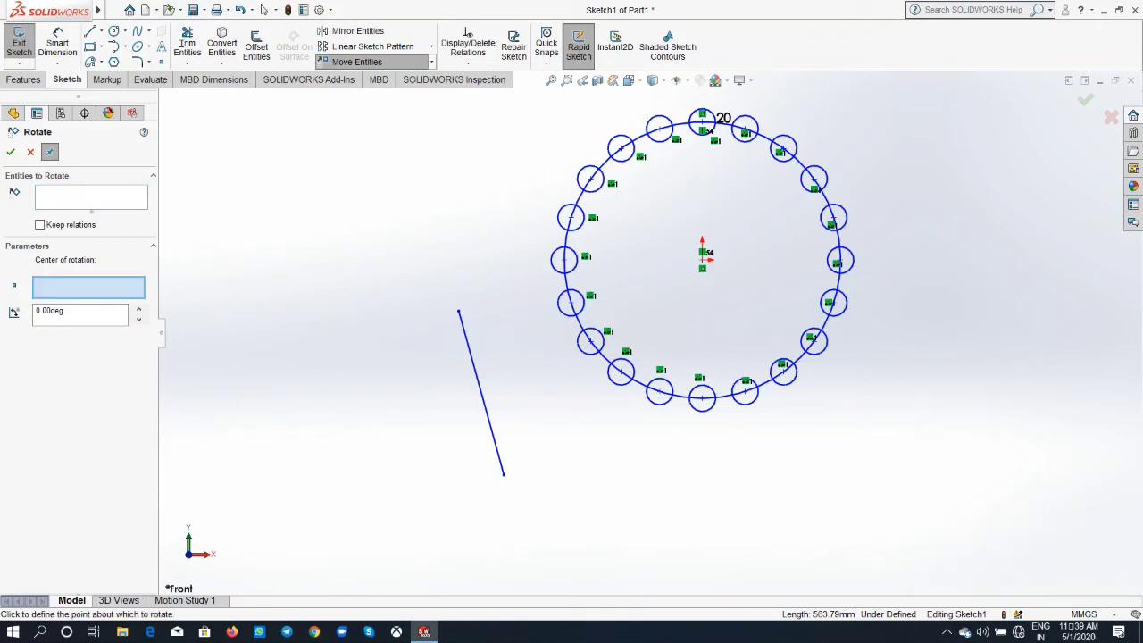
click(702, 253)
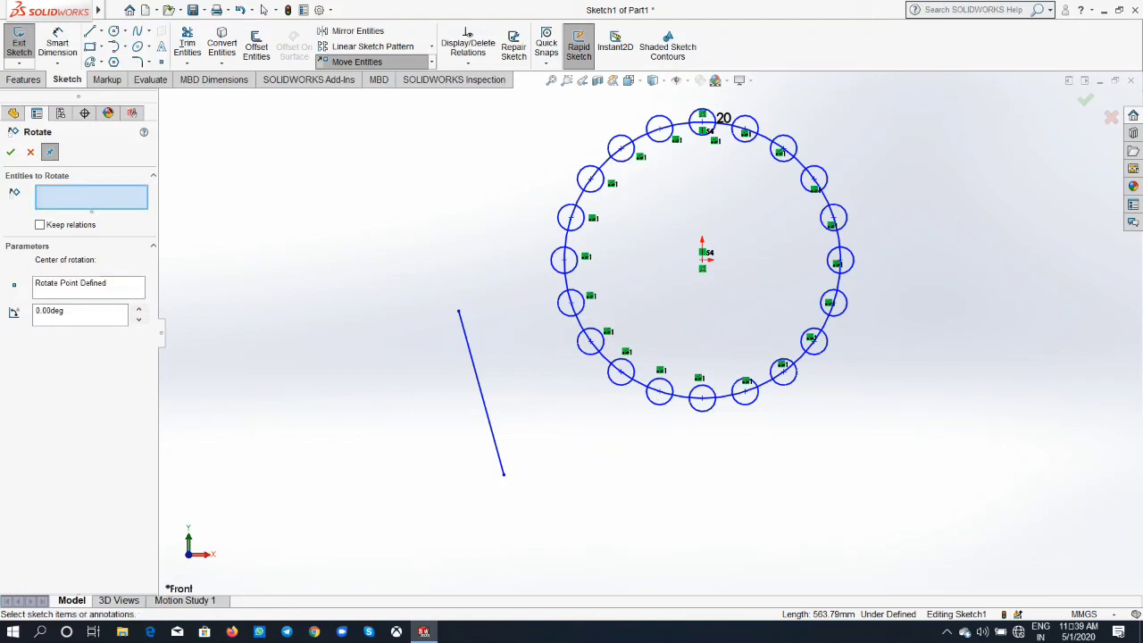
click(481, 393)
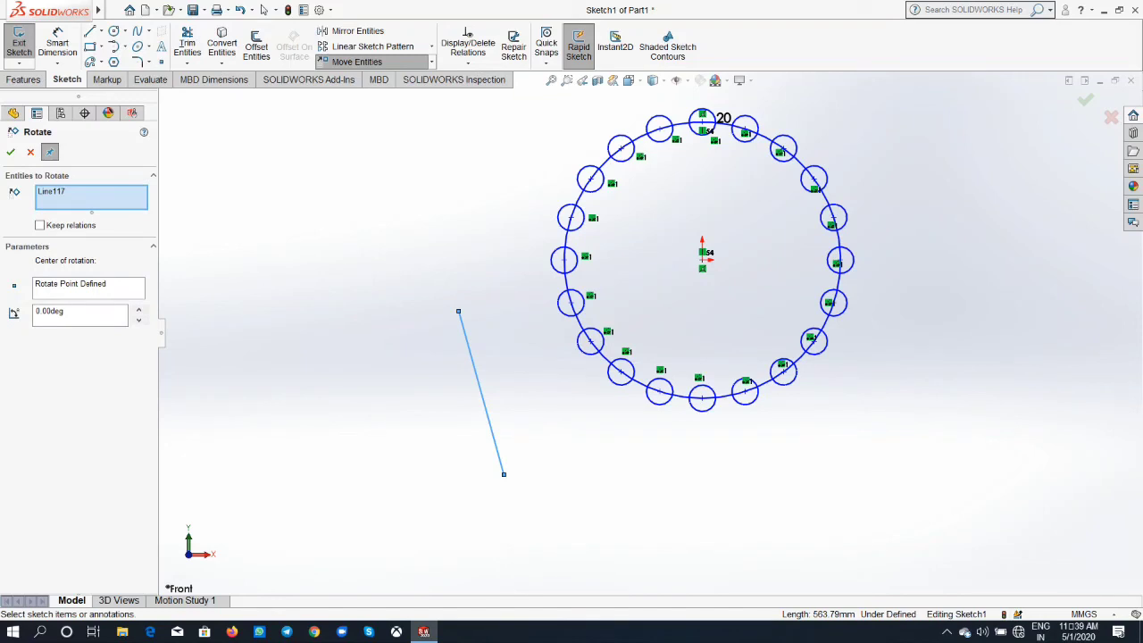
click(88, 287)
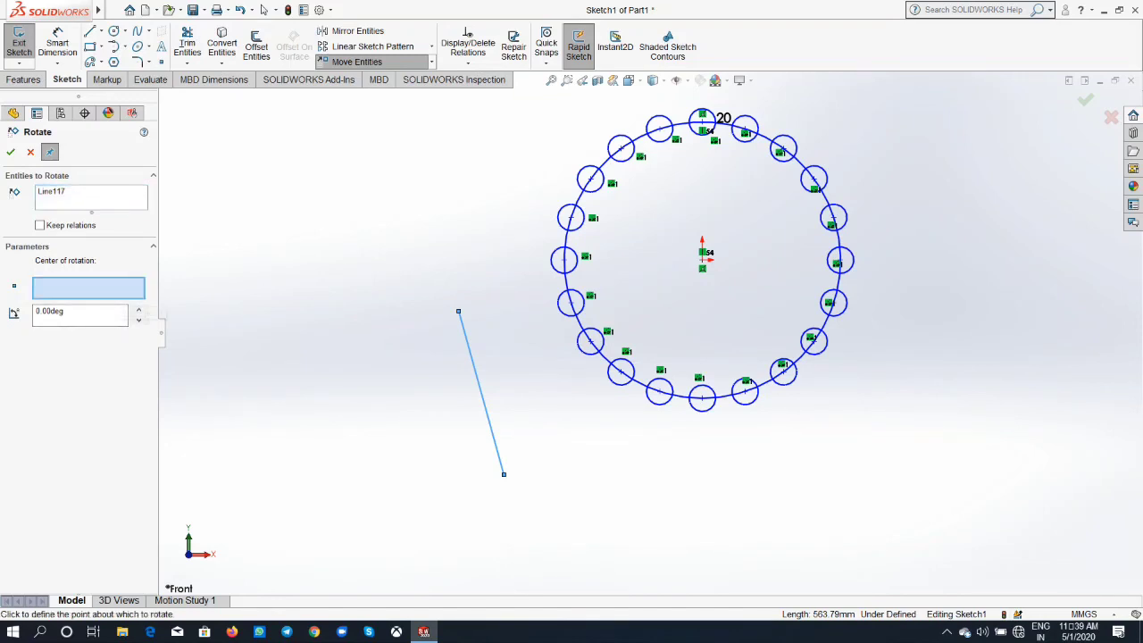
click(341, 437)
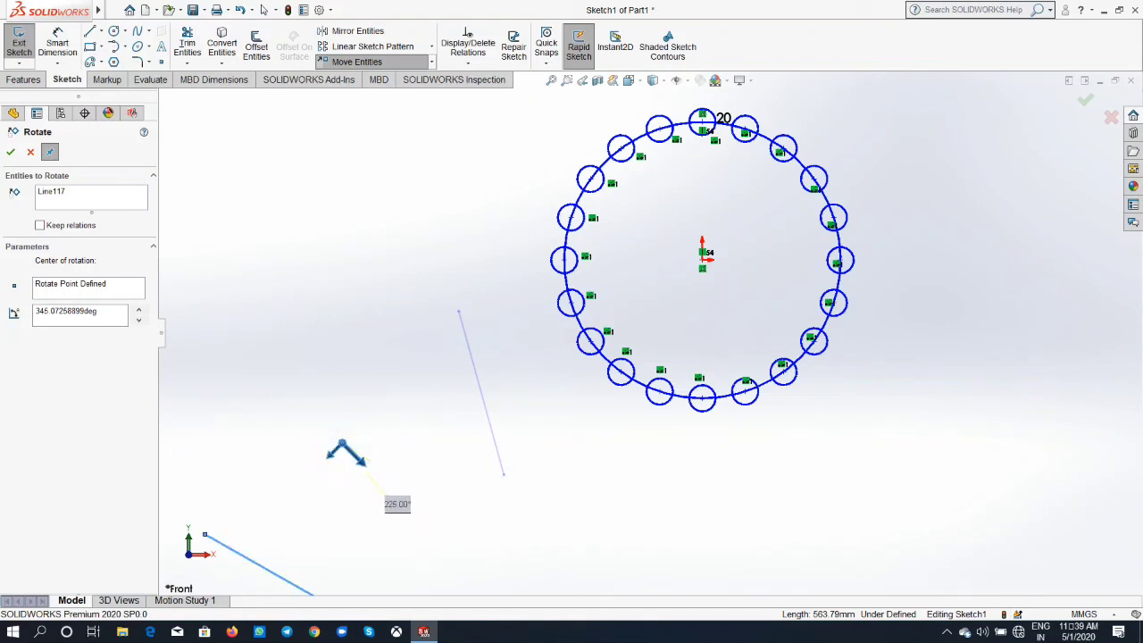
click(263, 446)
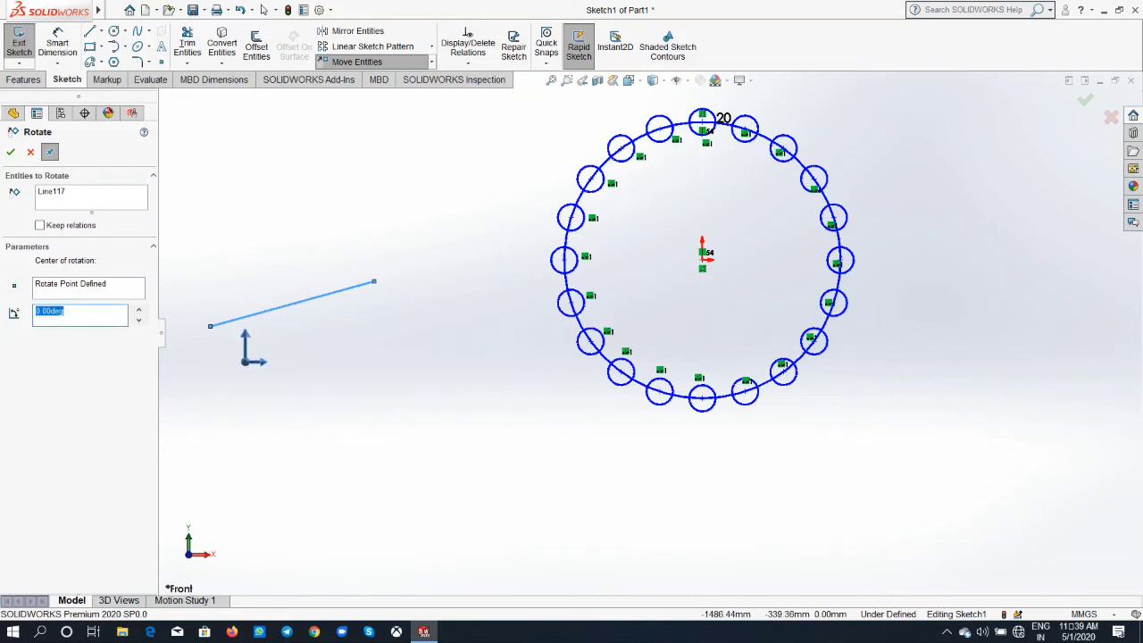
right_click(297, 371)
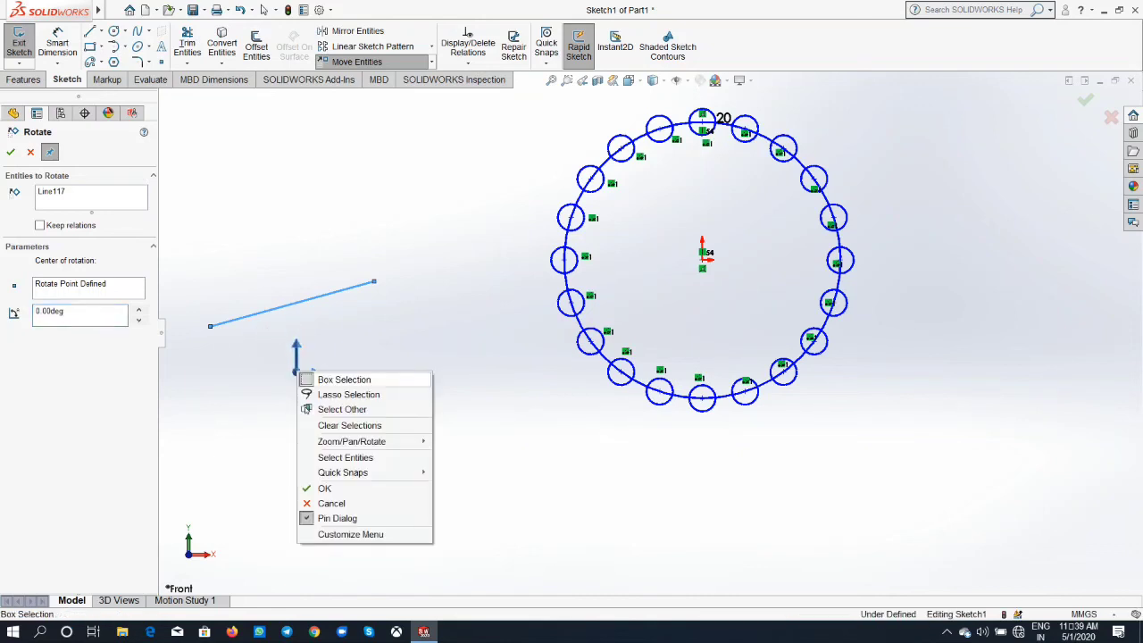
click(324, 488)
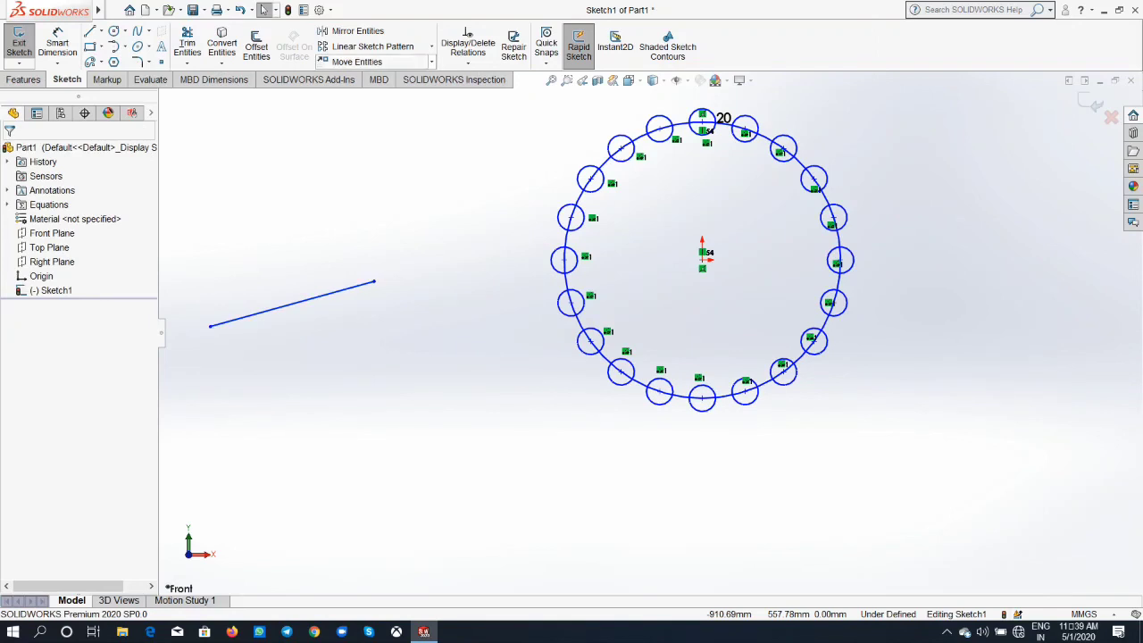
click(431, 62)
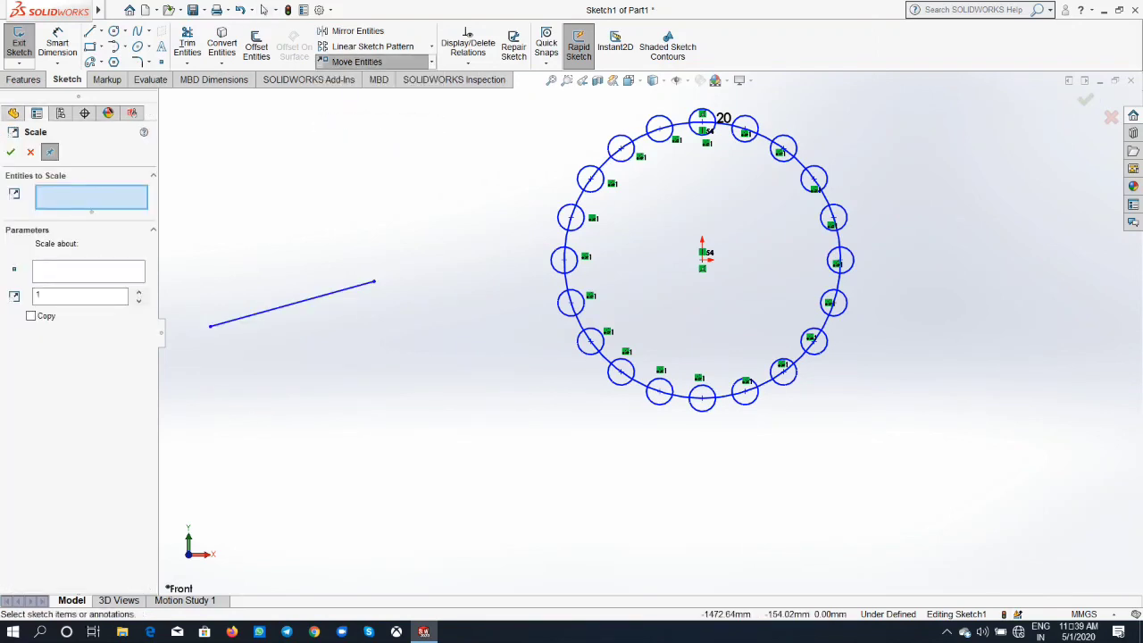
Select the line in Scale Entities, then exit without changing it
click(294, 303)
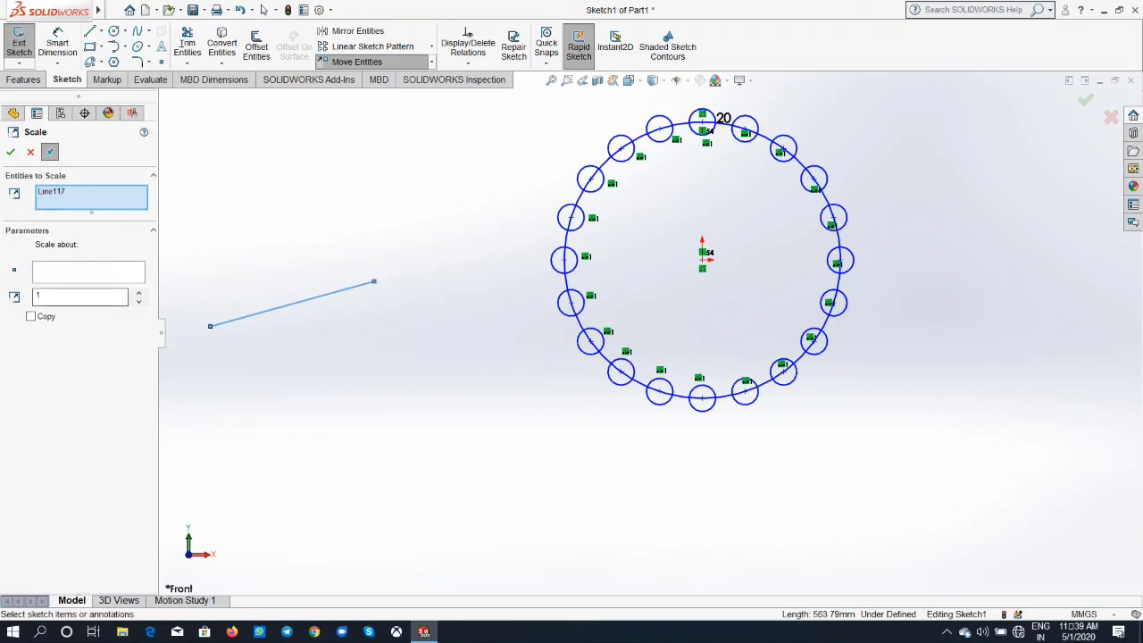
click(80, 297)
click(11, 152)
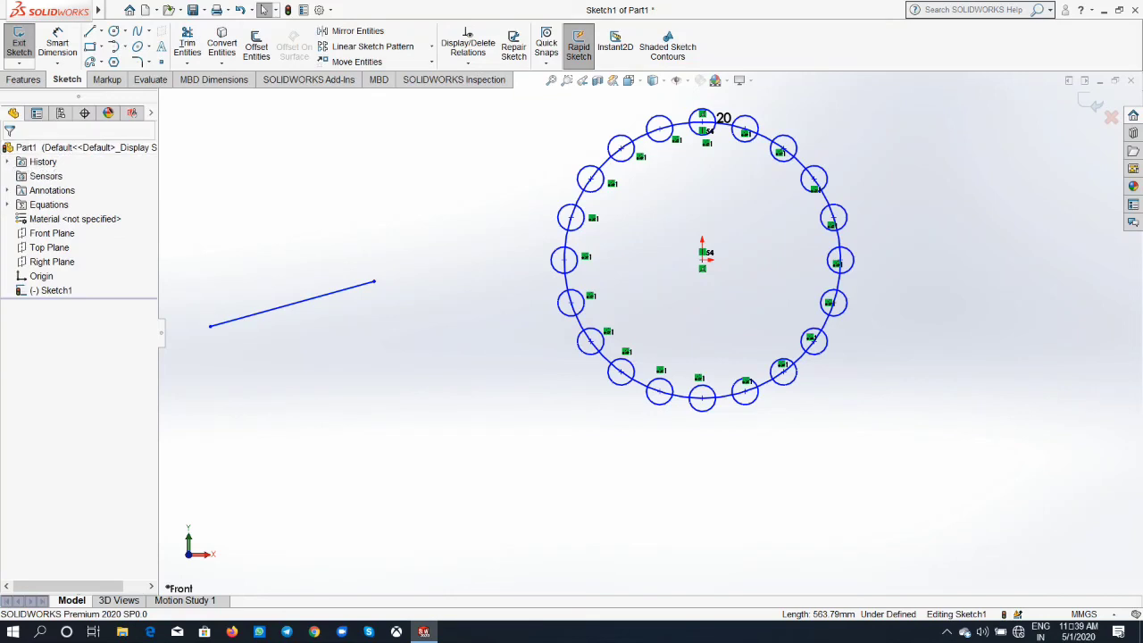
scroll(649, 328, up, 3)
scroll(457, 295, down, 3)
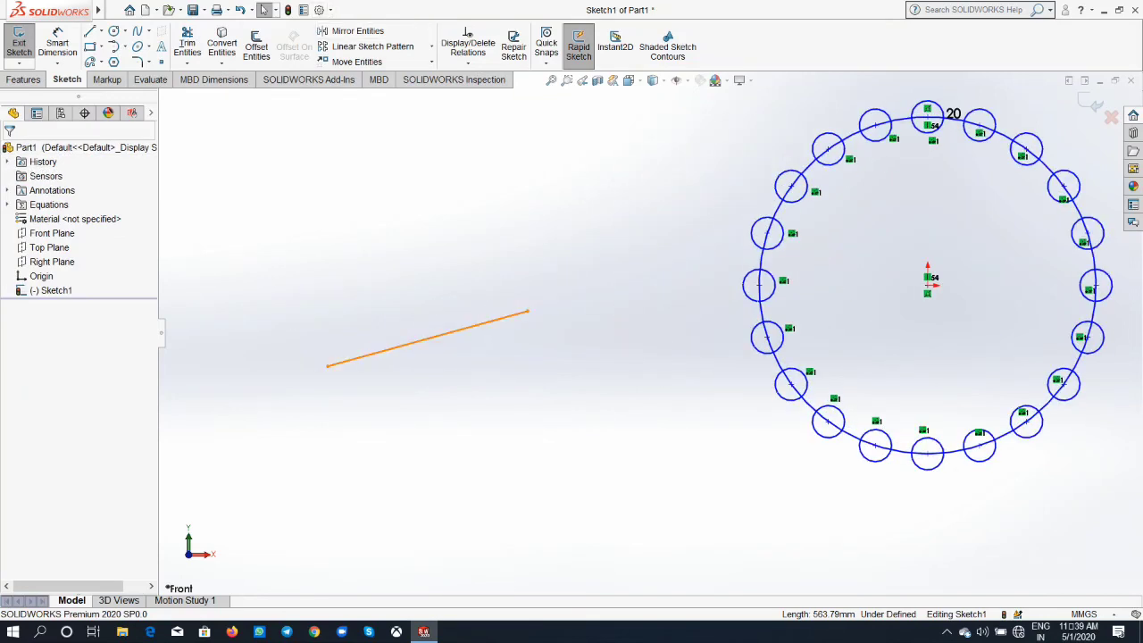
Scale Line117 by a factor of 5 about a chosen point, making it a long line
click(427, 338)
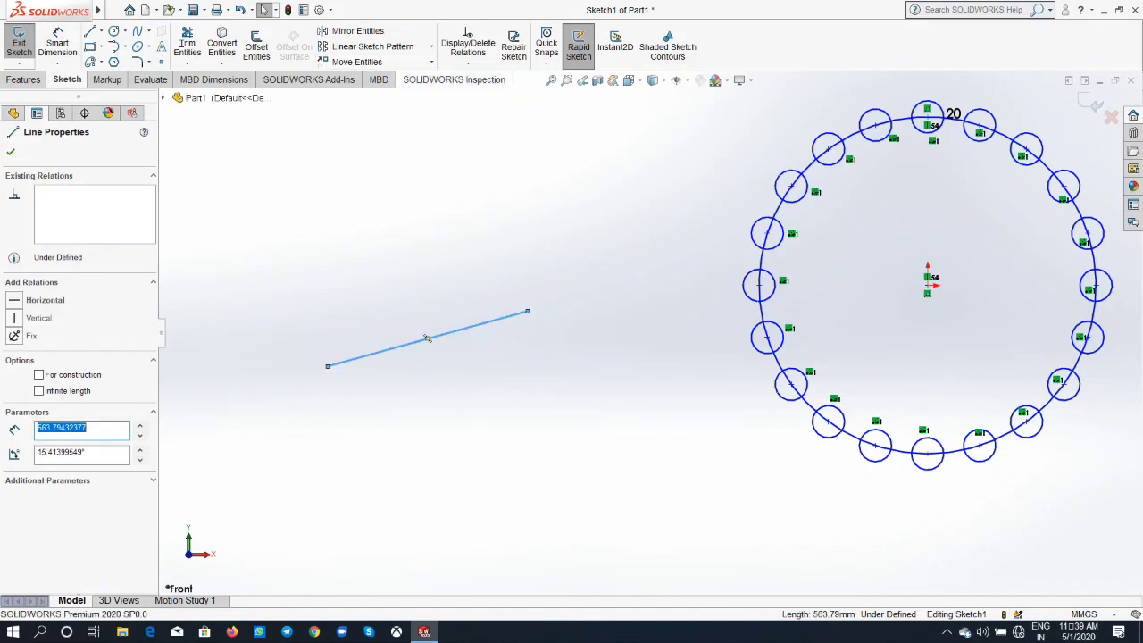
click(432, 61)
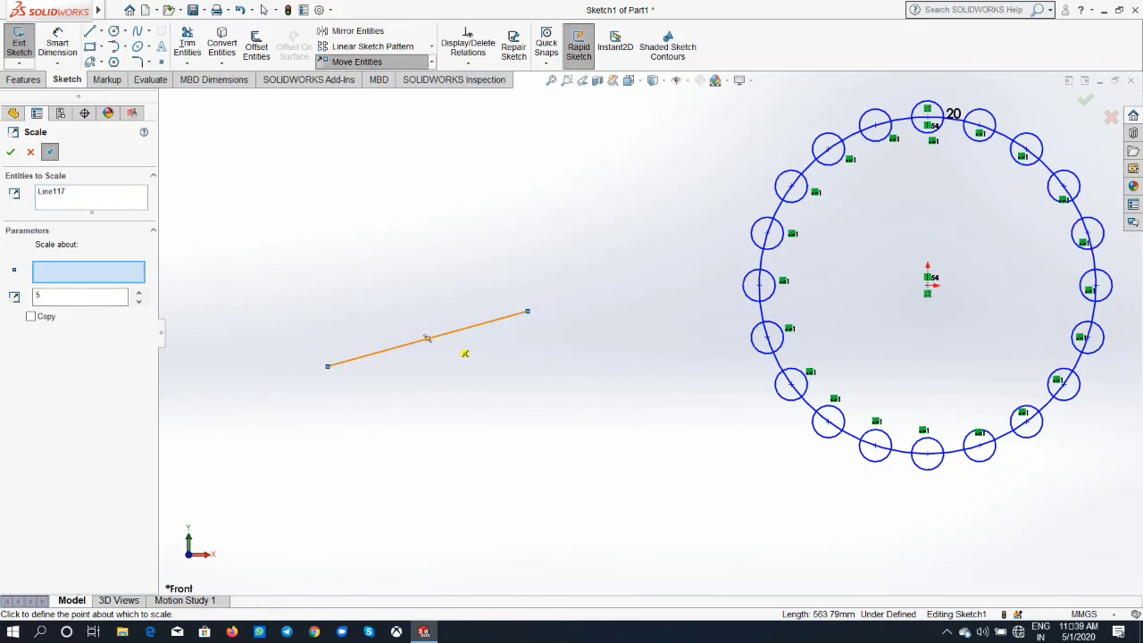
click(378, 224)
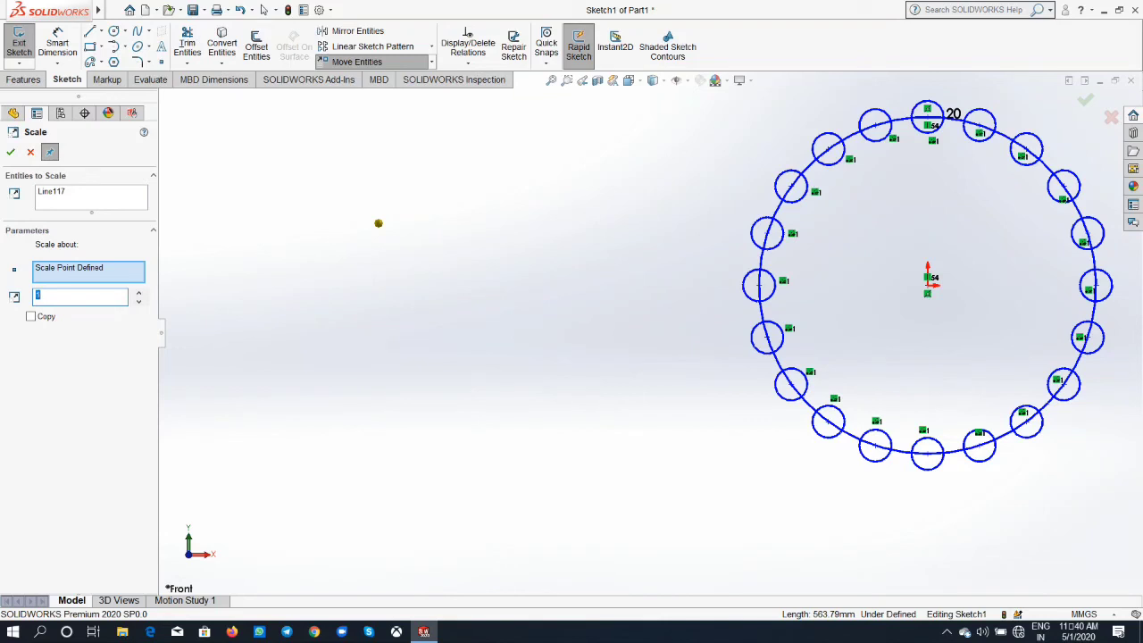
key(Return)
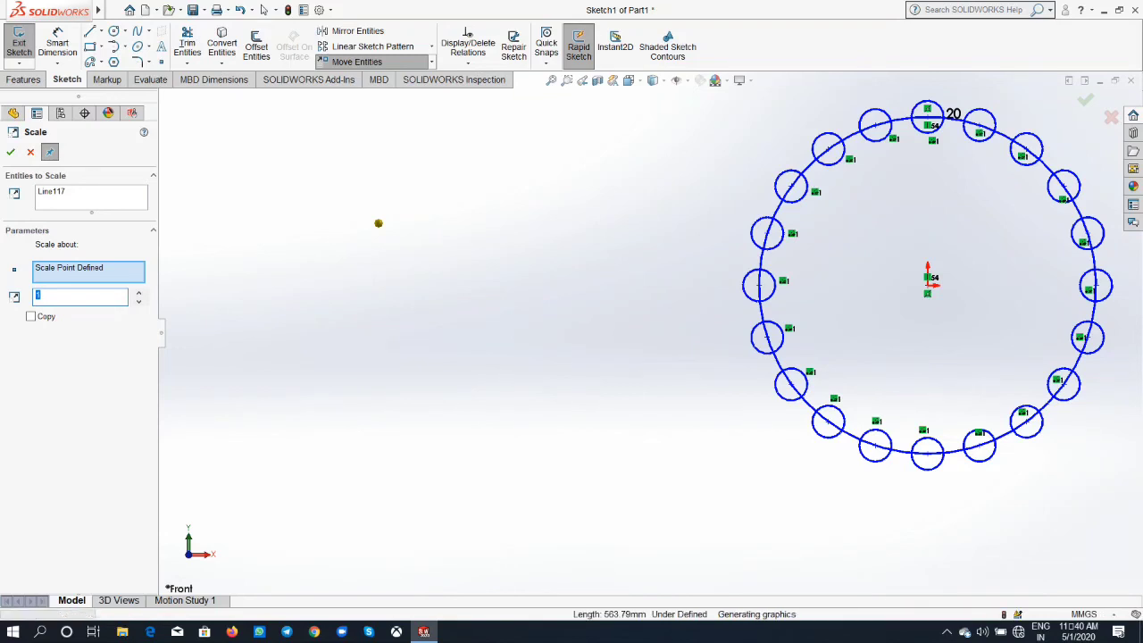
scroll(647, 331, up, 3)
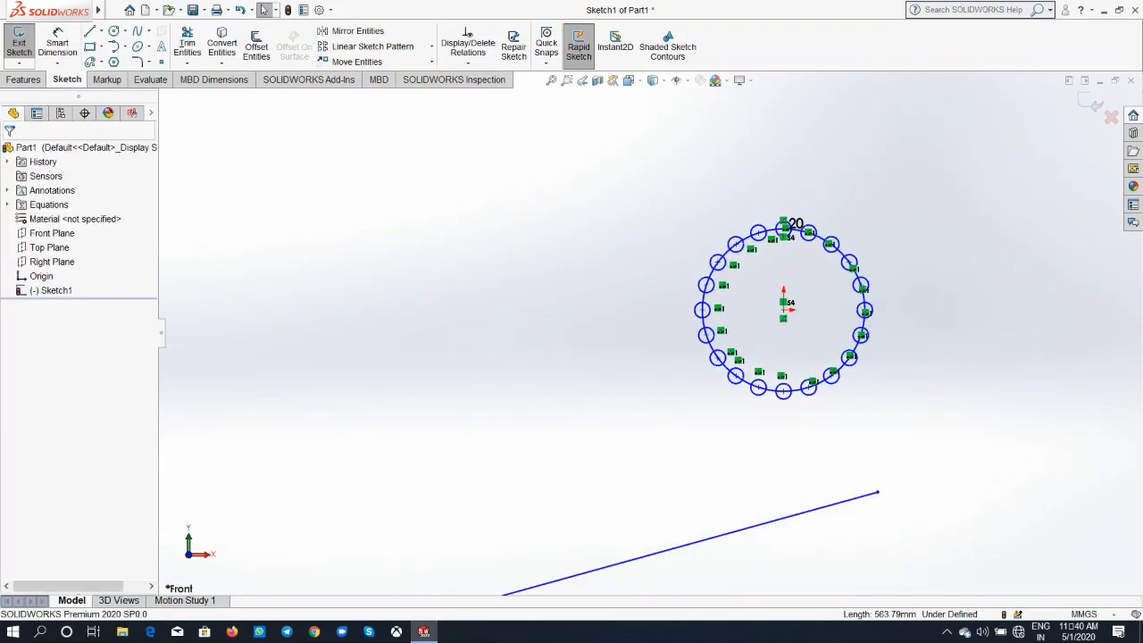
scroll(647, 330, up, 2)
scroll(647, 330, up, 1)
scroll(553, 500, down, 1)
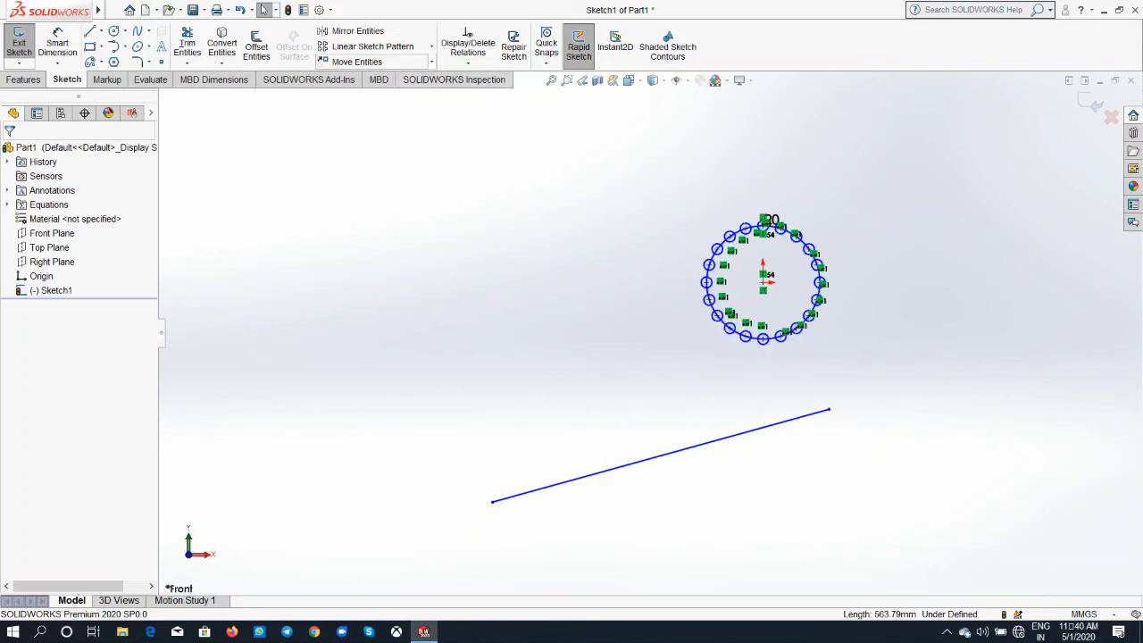
Start Stretch Entities with the long Line117 selected, ready to set the base point
click(431, 62)
click(367, 136)
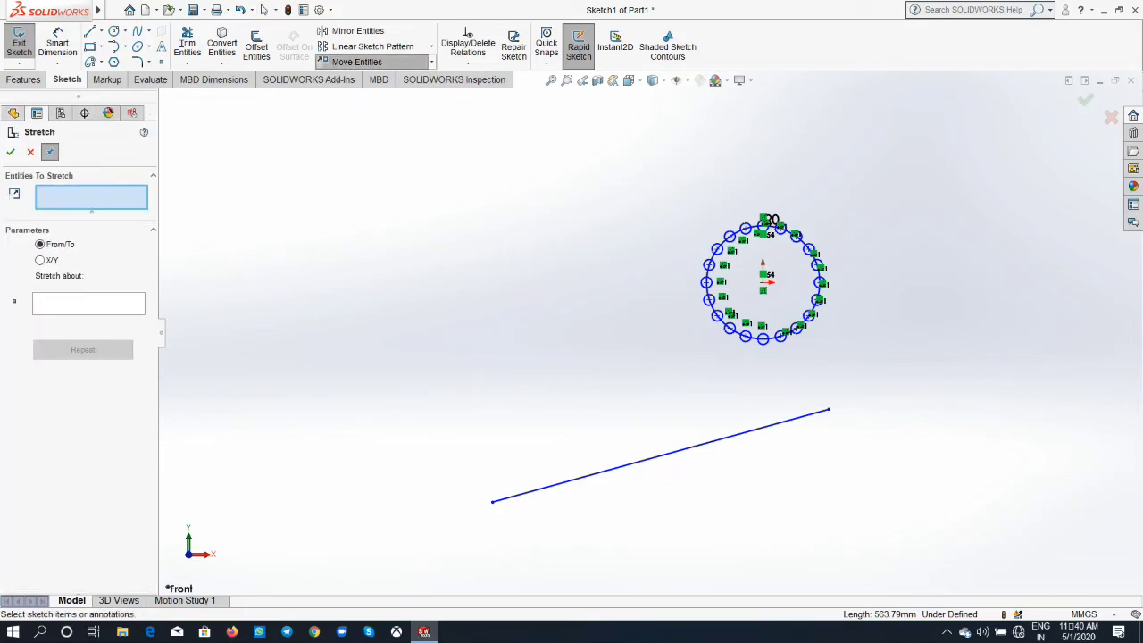
click(661, 456)
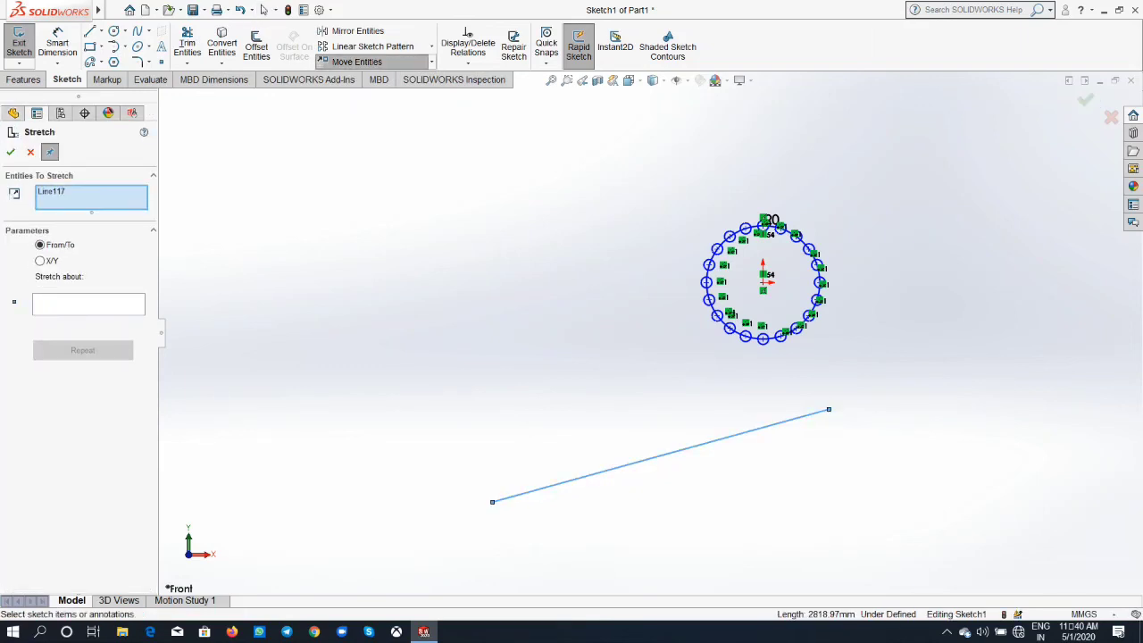
click(88, 303)
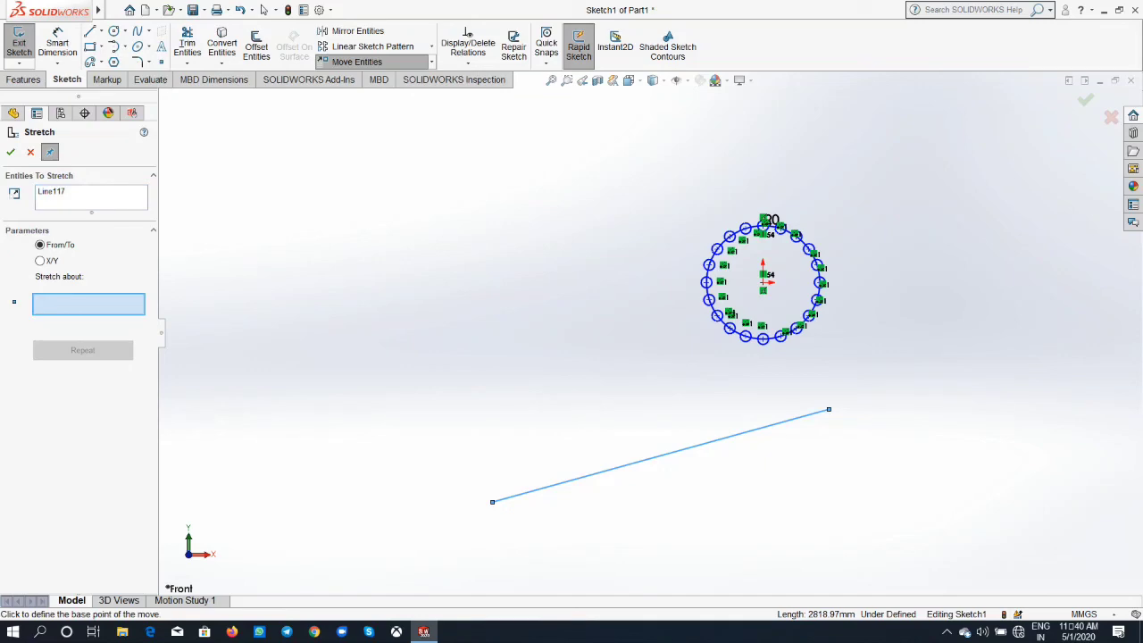